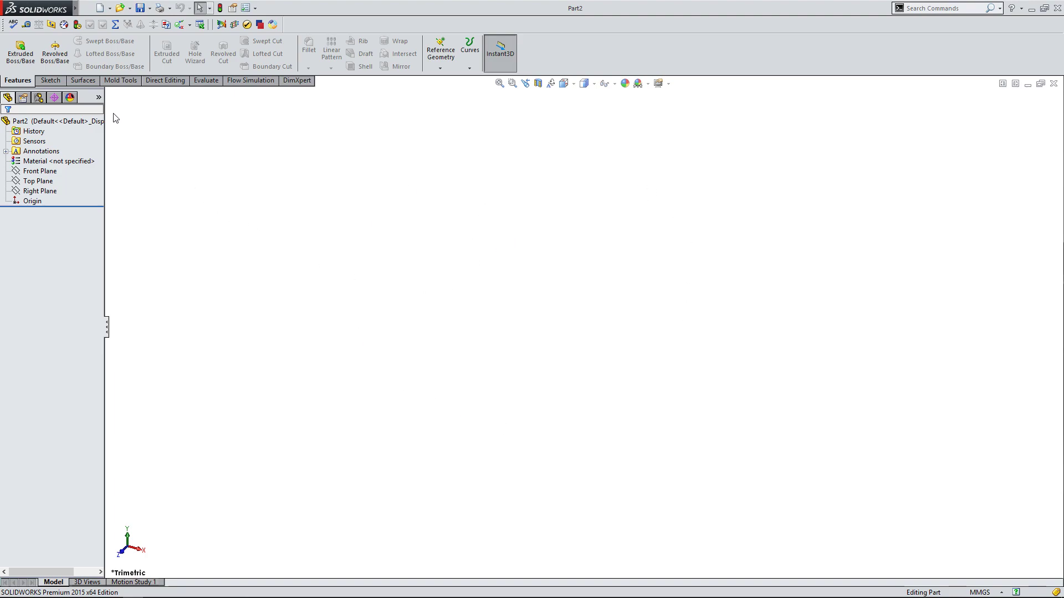
Start a new sketch on the Right Plane.
click(50, 82)
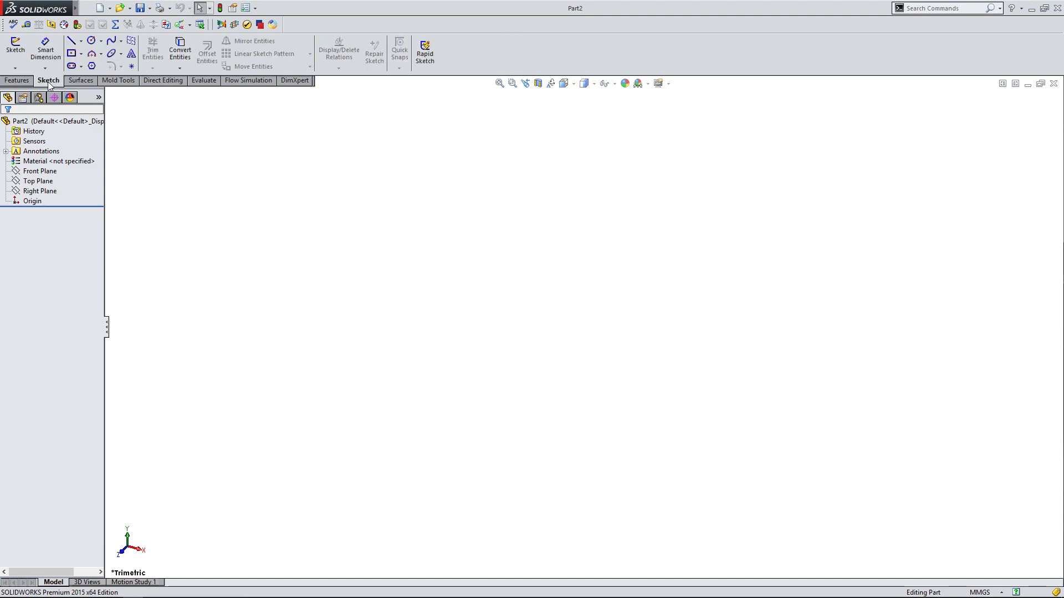
click(16, 50)
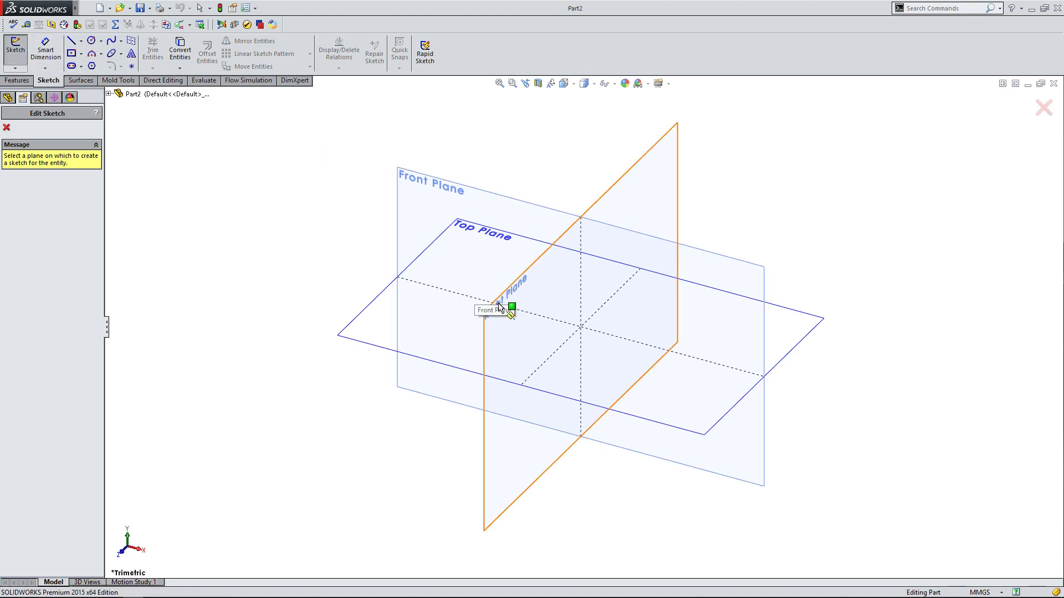
click(519, 333)
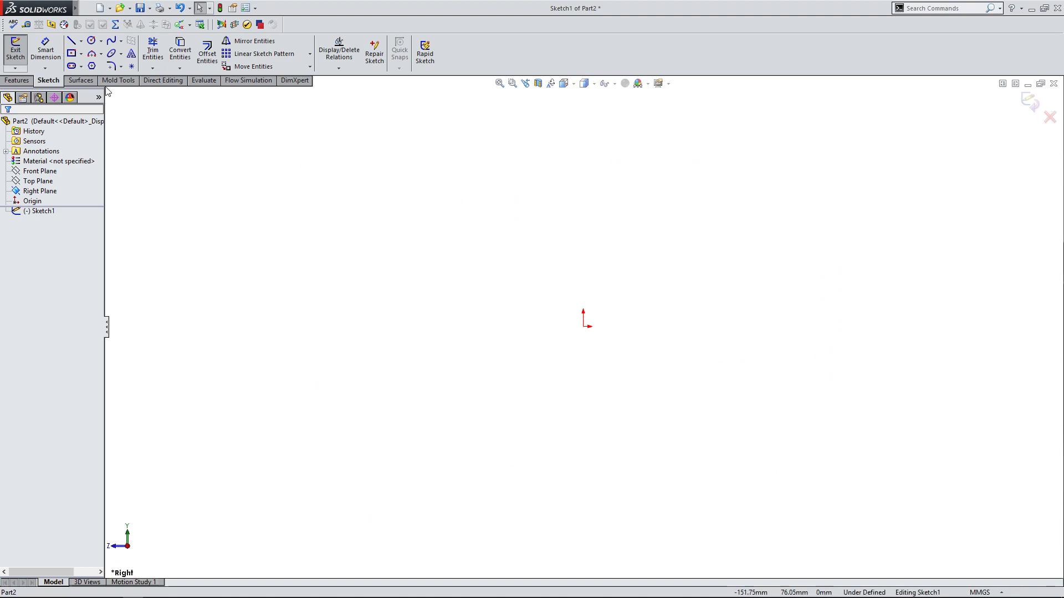
Sketch a vertical centerline about 148 mm long upward from the origin.
click(77, 45)
click(81, 41)
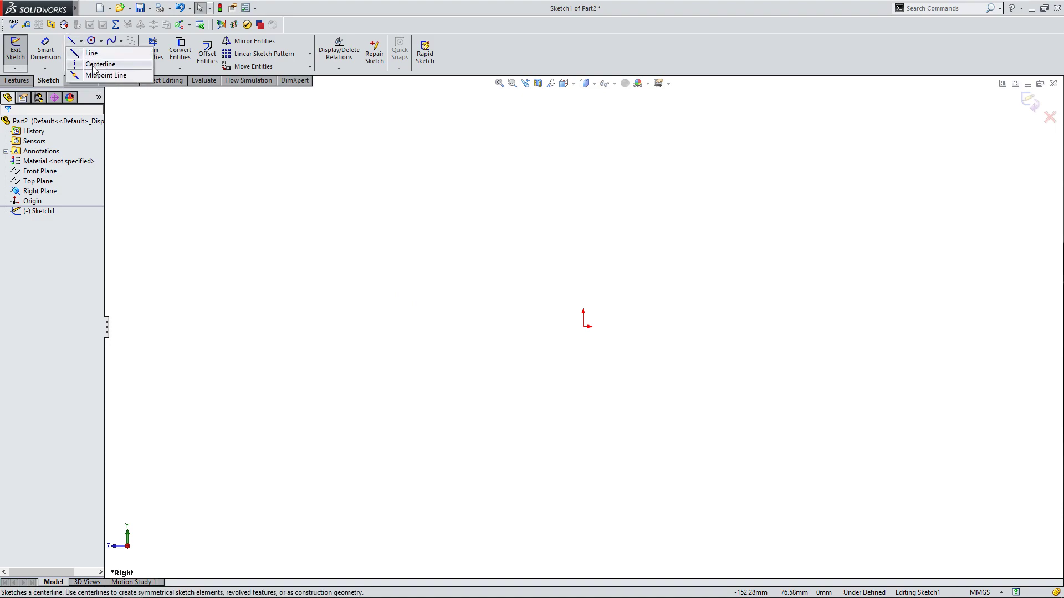
click(93, 65)
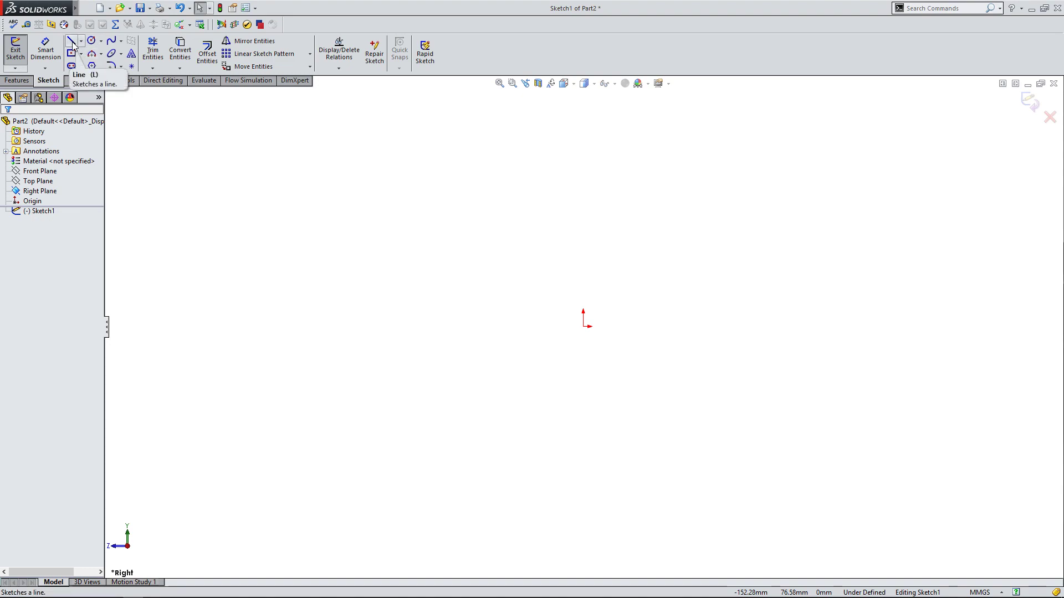
click(81, 41)
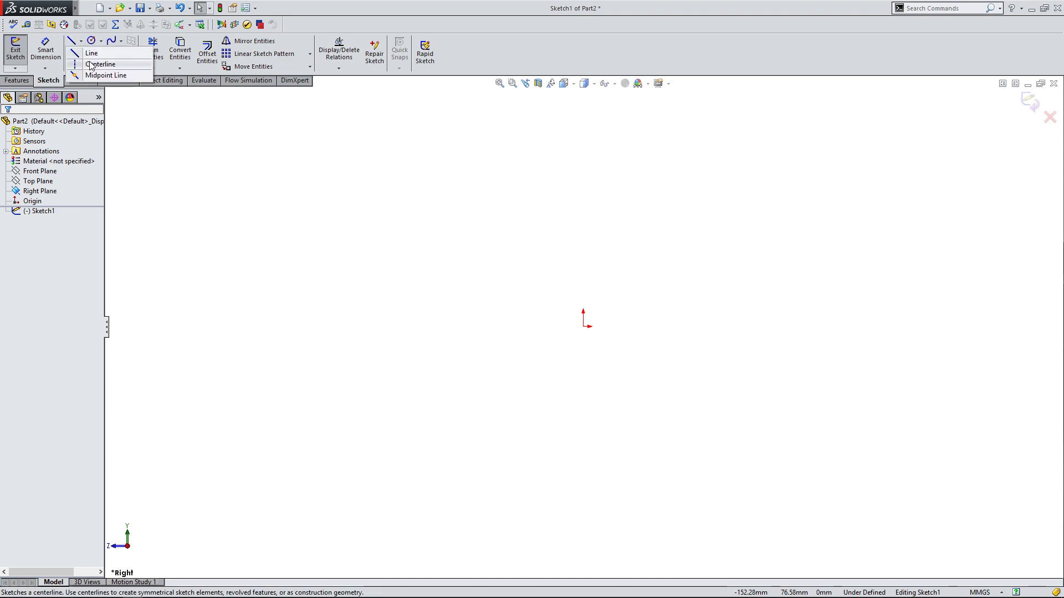
click(93, 64)
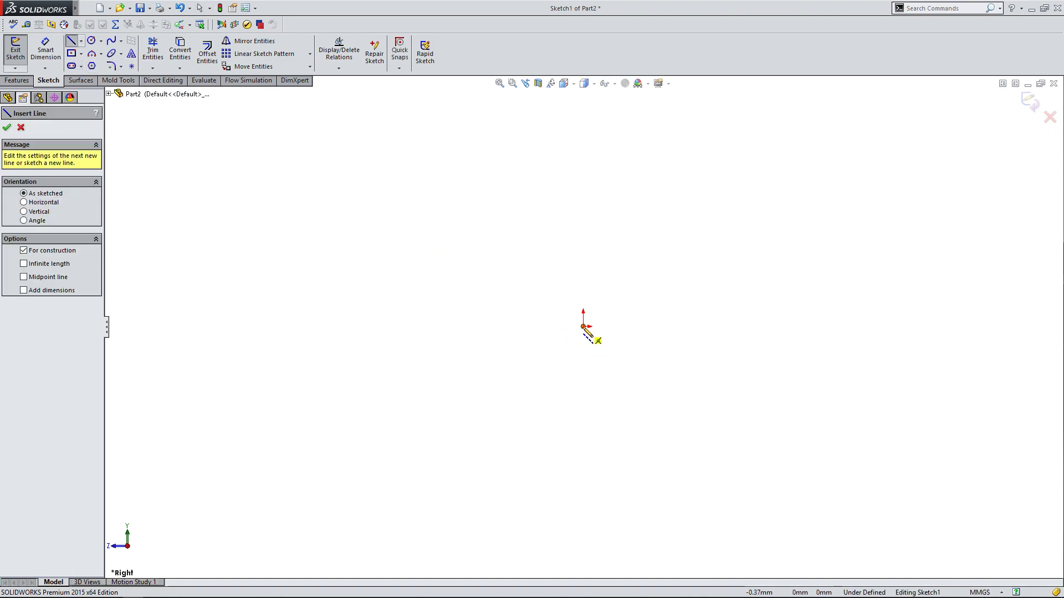
click(583, 327)
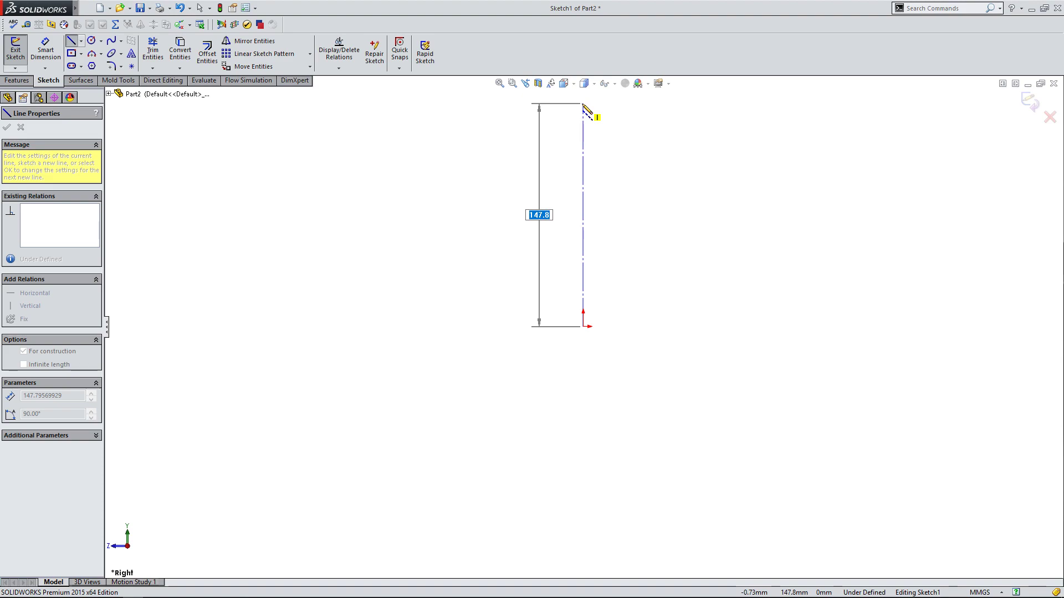
double_click(582, 104)
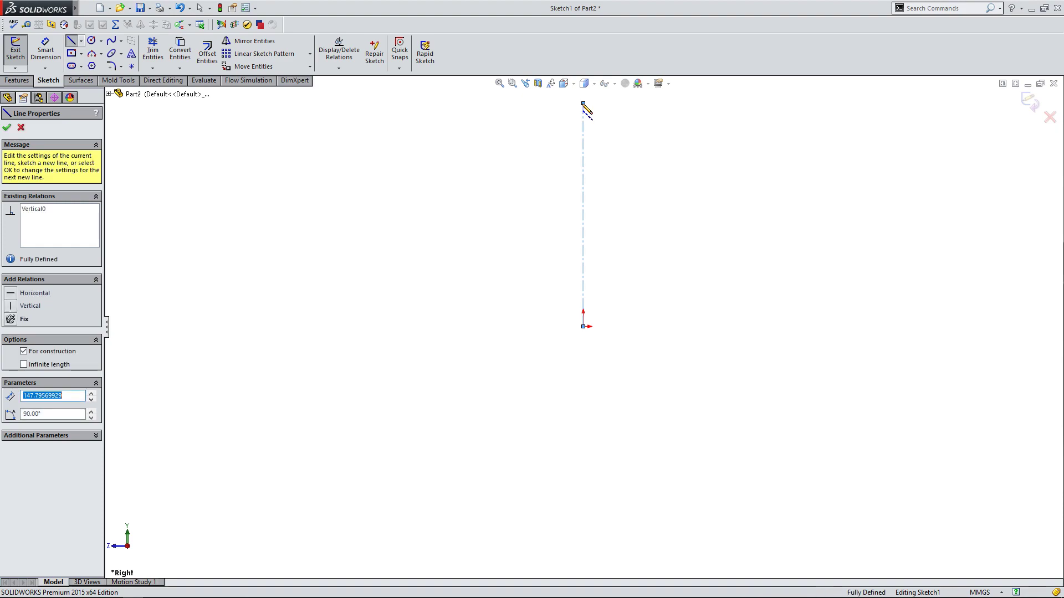
right_click(534, 136)
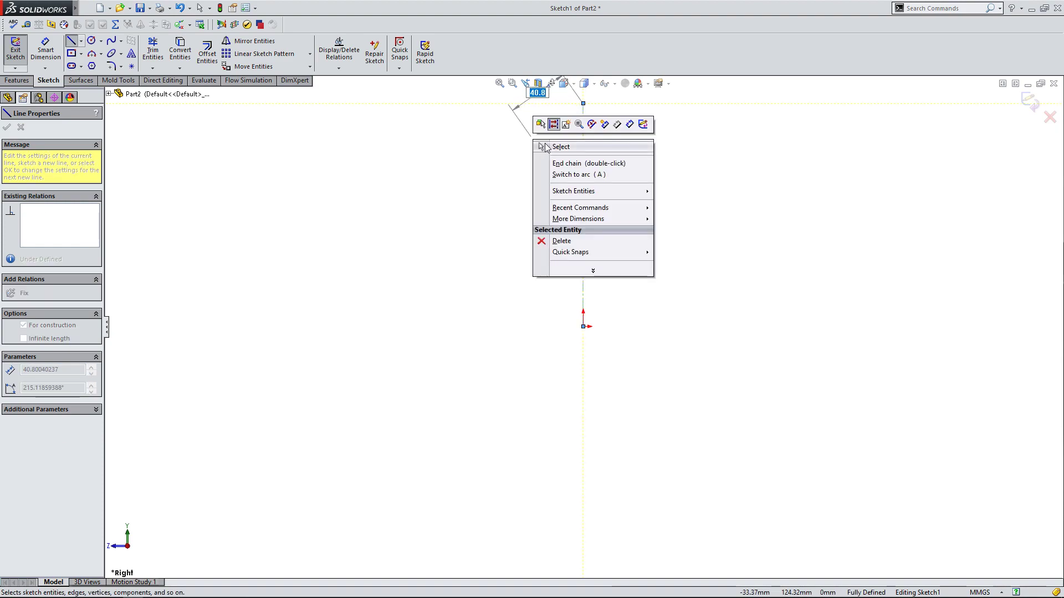
click(542, 146)
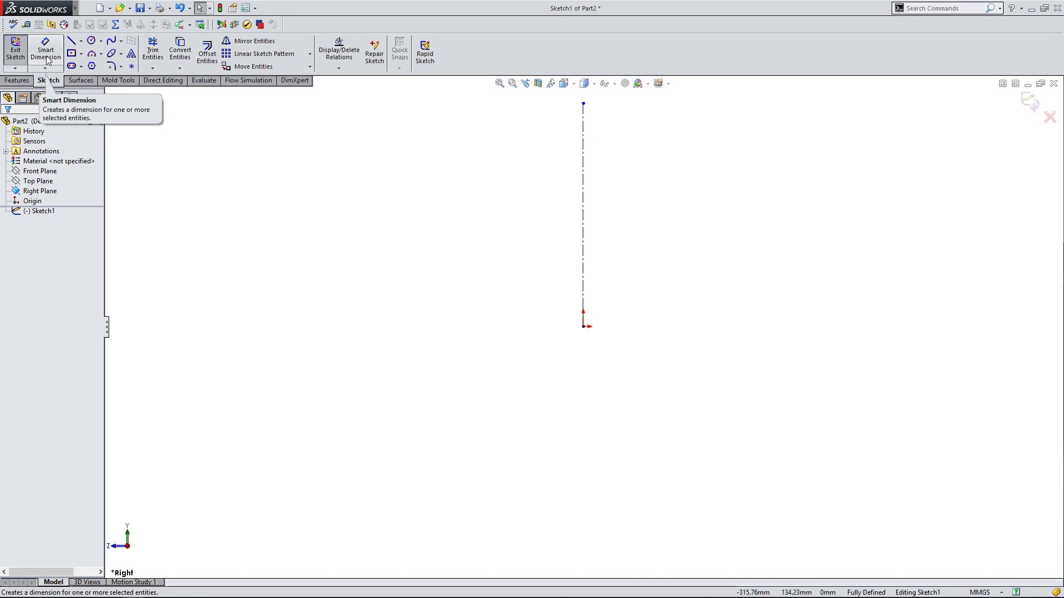
Dimension the vertical centerline's length to 200 mm.
click(47, 58)
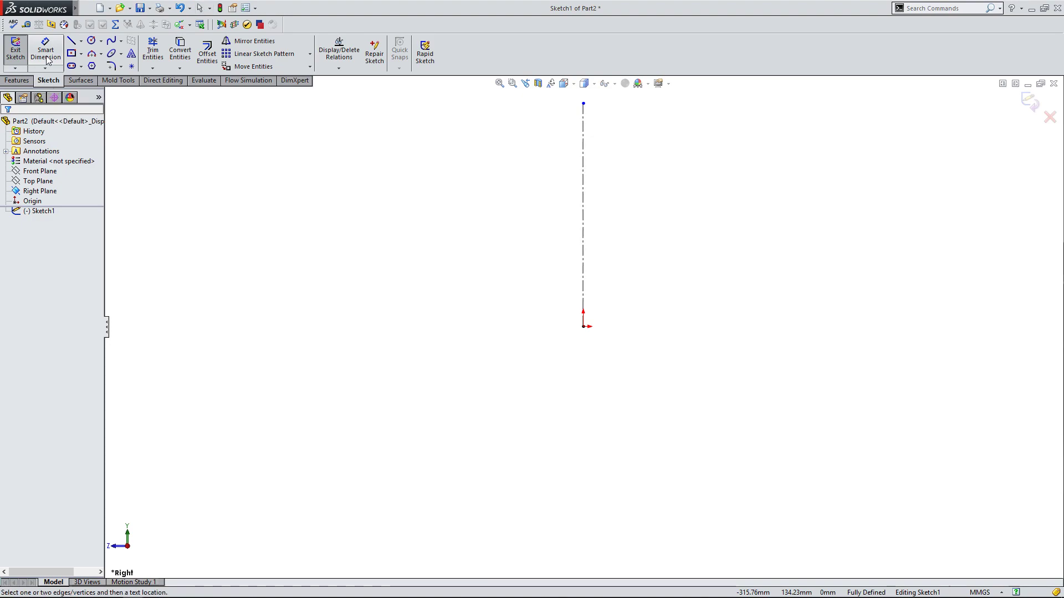
click(586, 201)
click(514, 191)
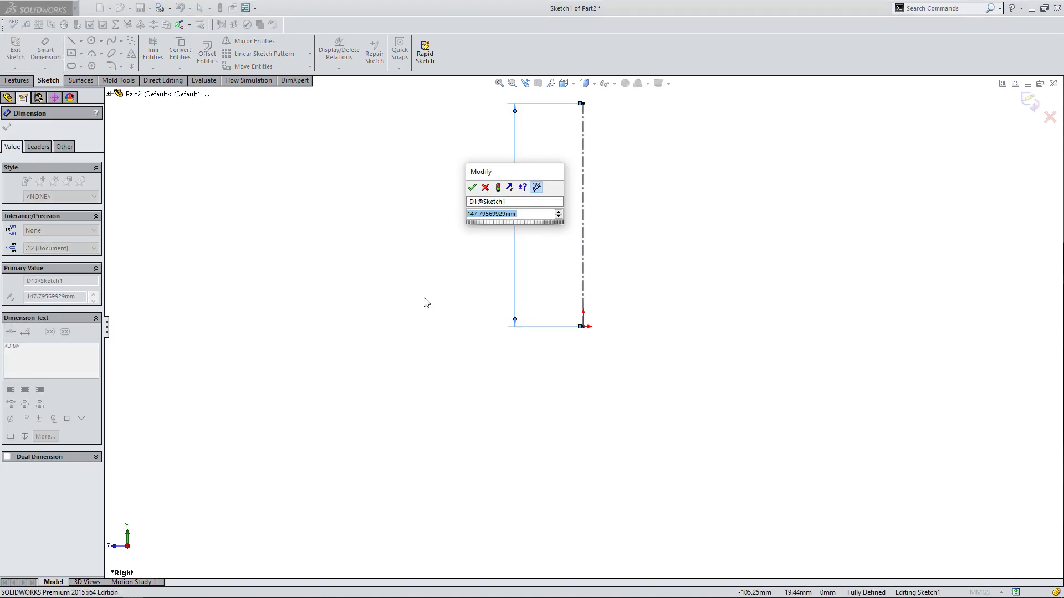
text(200mm)
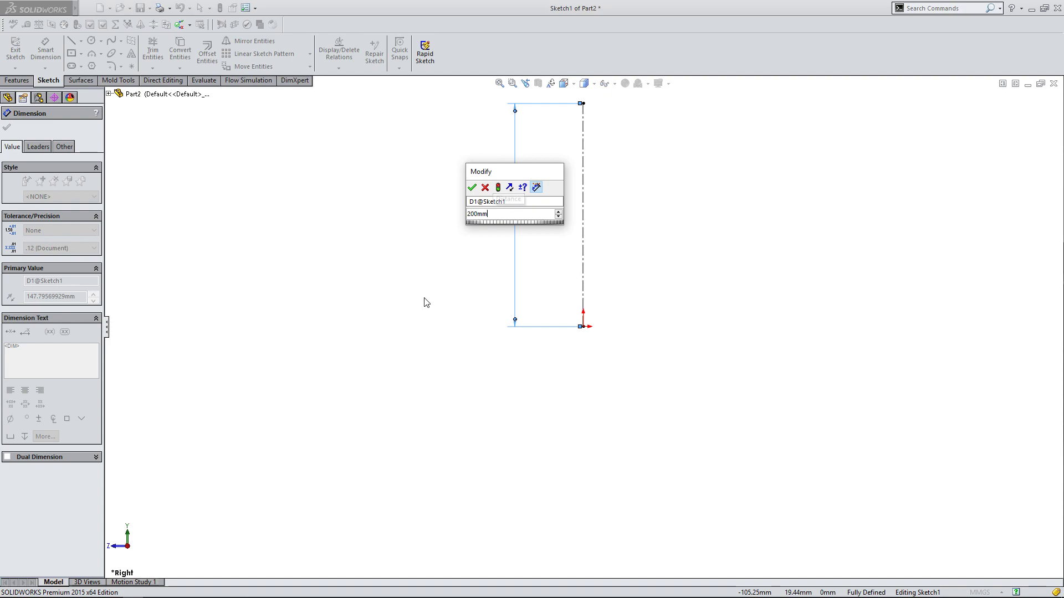
click(472, 187)
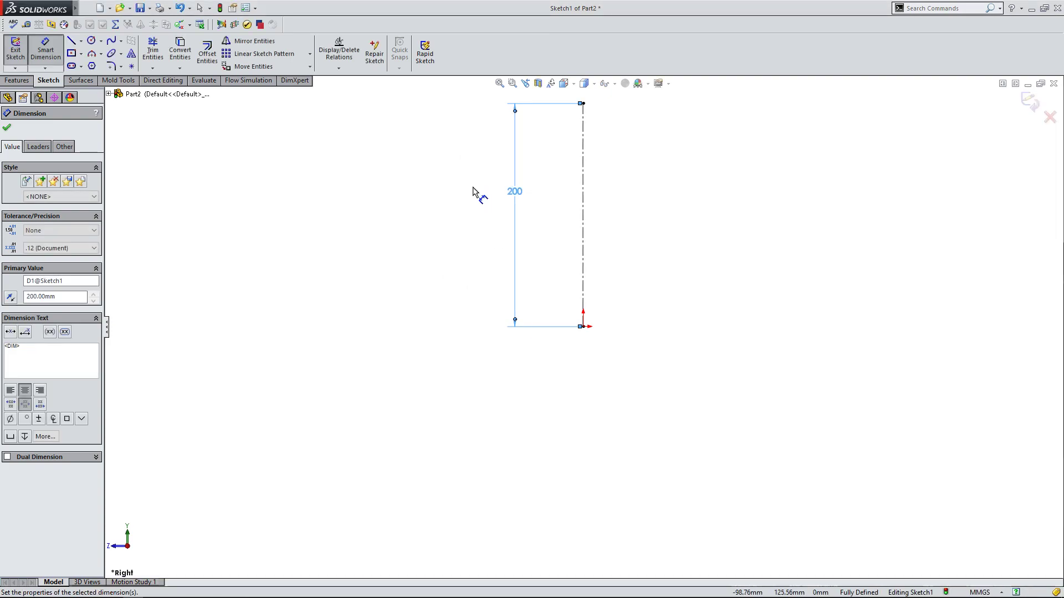
scroll(492, 380, up, 2)
scroll(599, 169, down, 2)
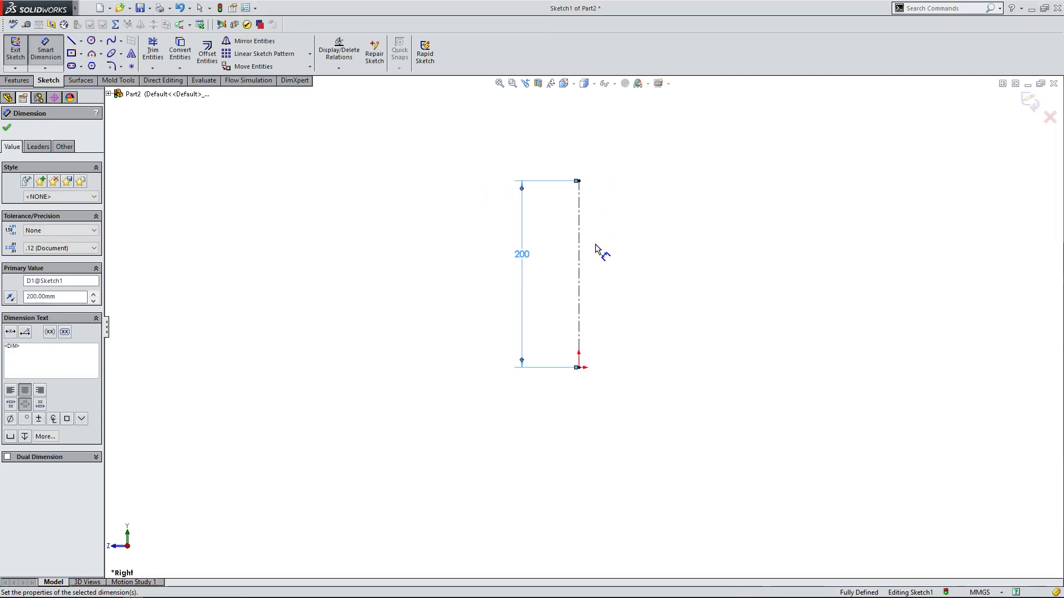
scroll(578, 317, down, 1)
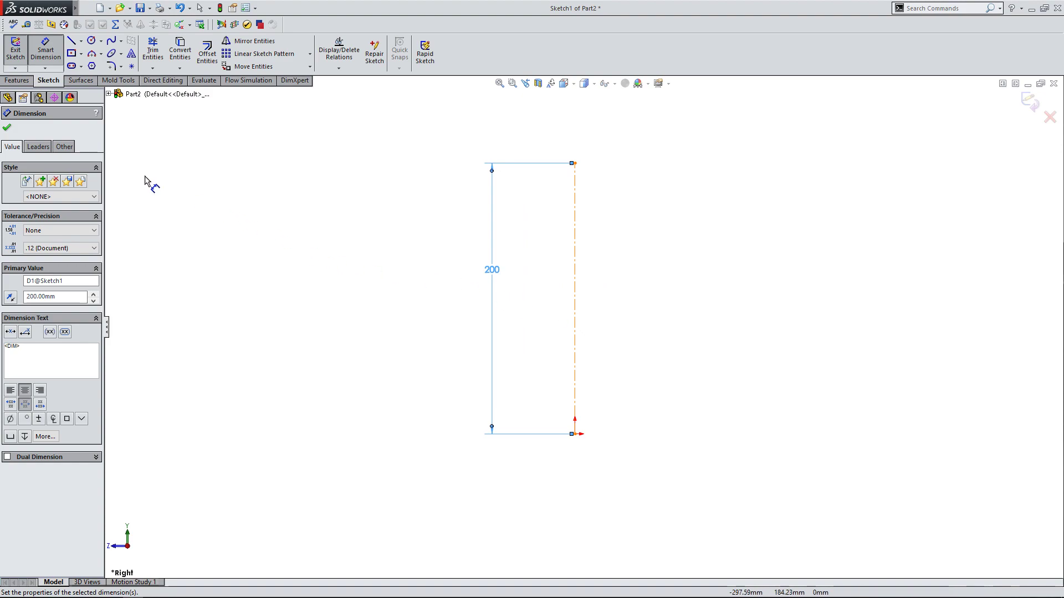
click(7, 127)
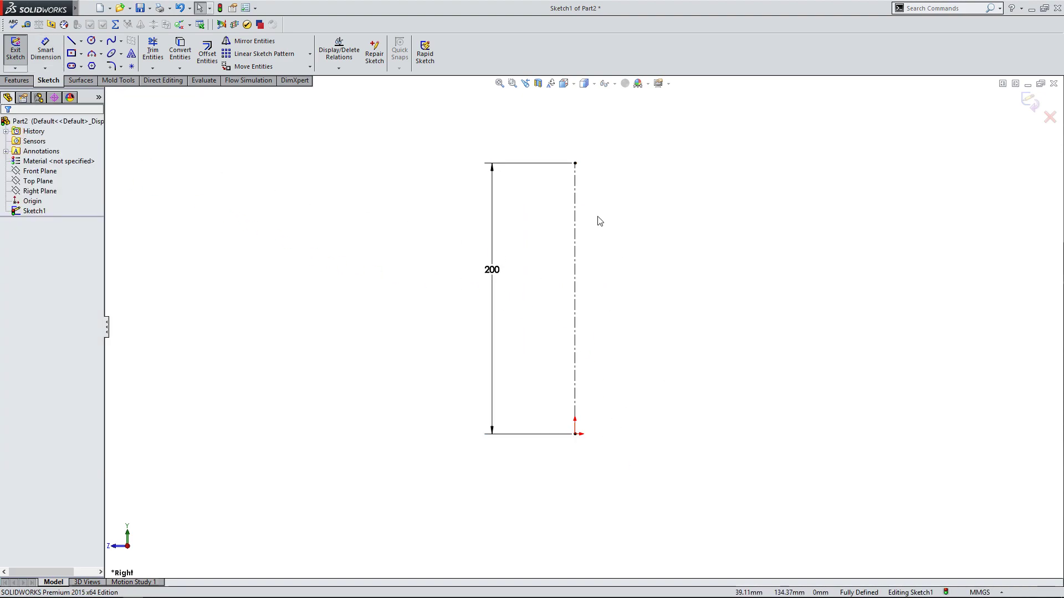
click(575, 310)
click(82, 43)
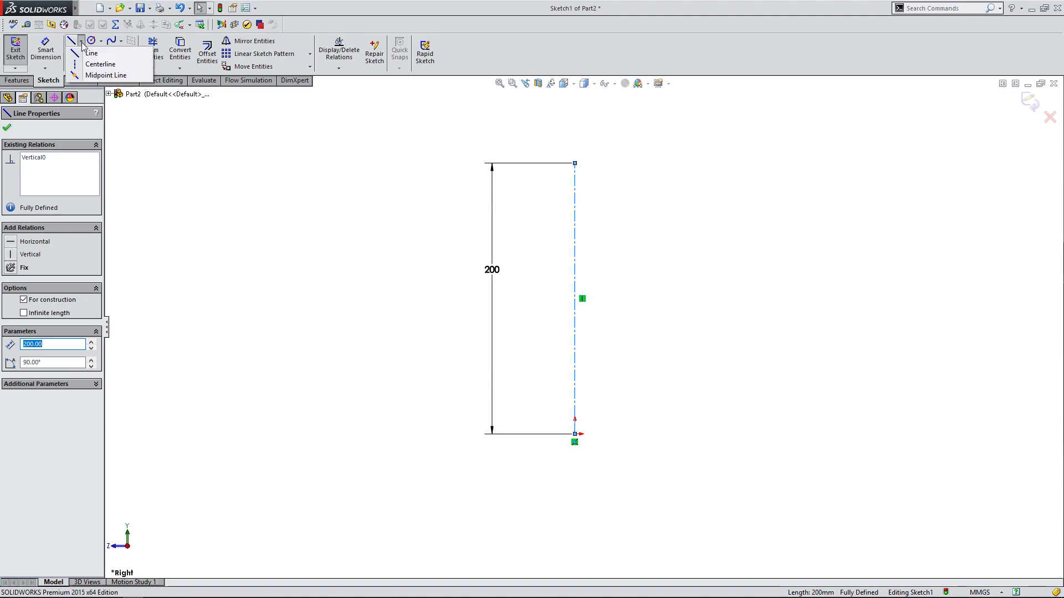
click(356, 252)
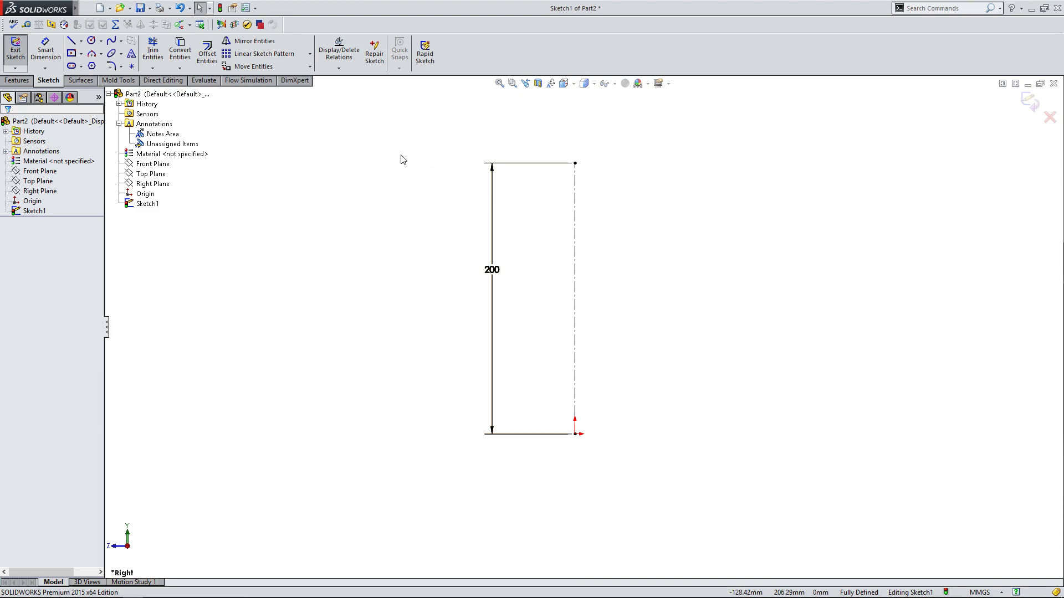
Move the centerline's length dimension to the opposite side of the centerline.
drag(494, 274, 630, 280)
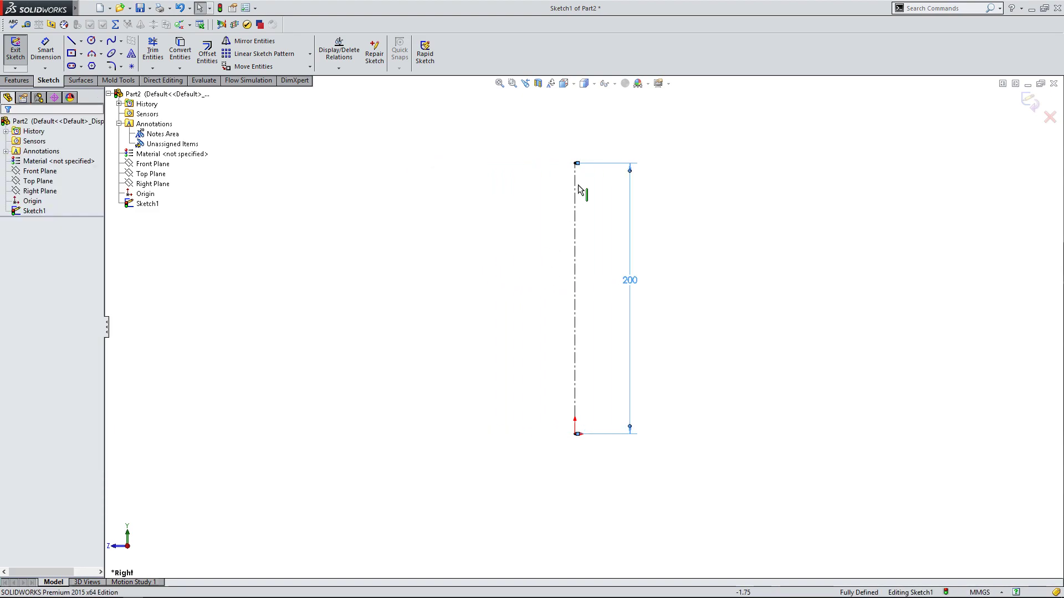
click(495, 172)
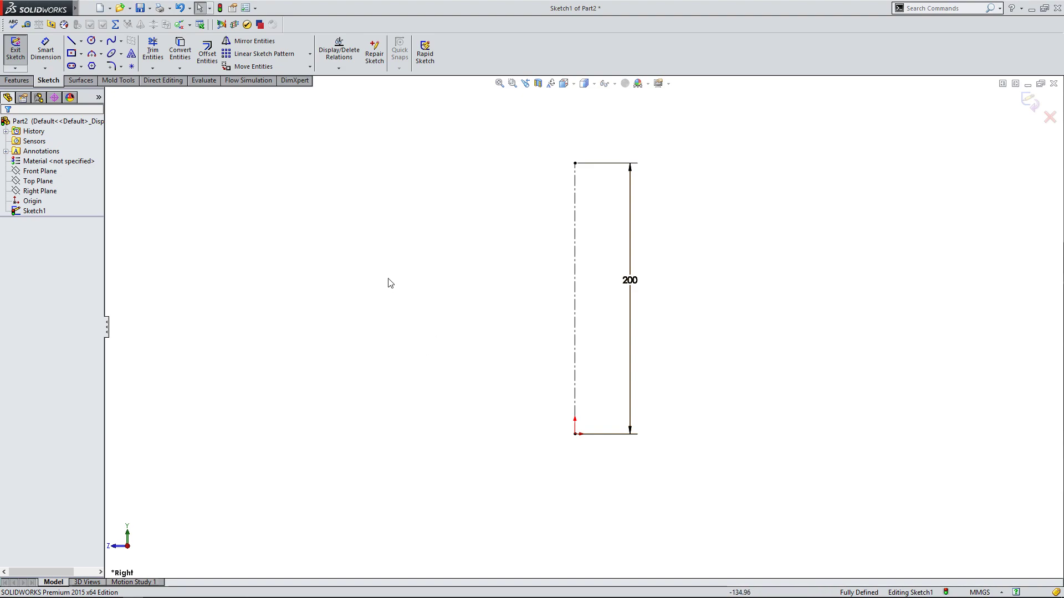
click(23, 82)
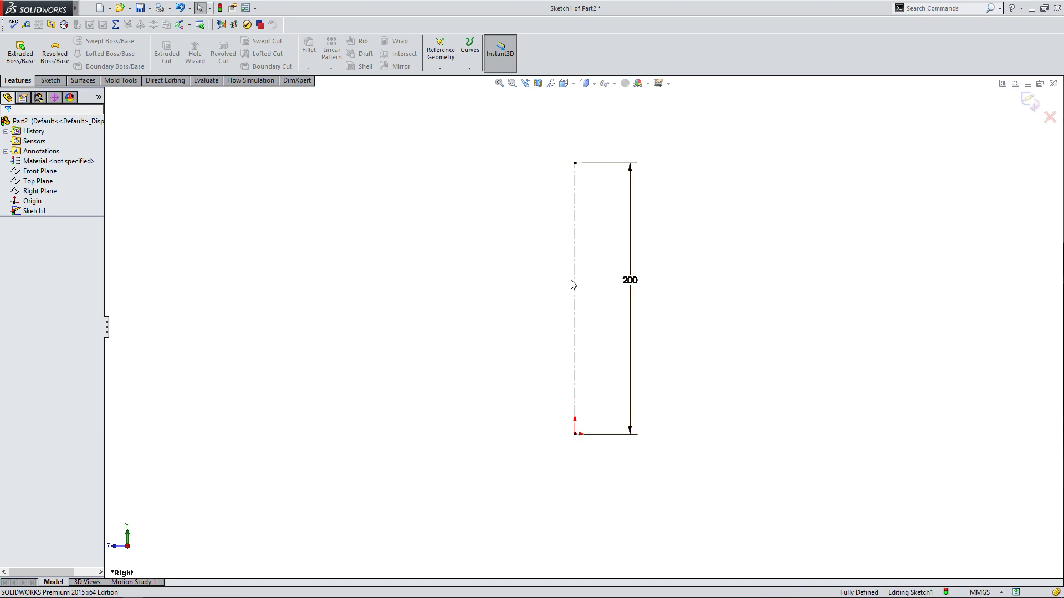
click(50, 81)
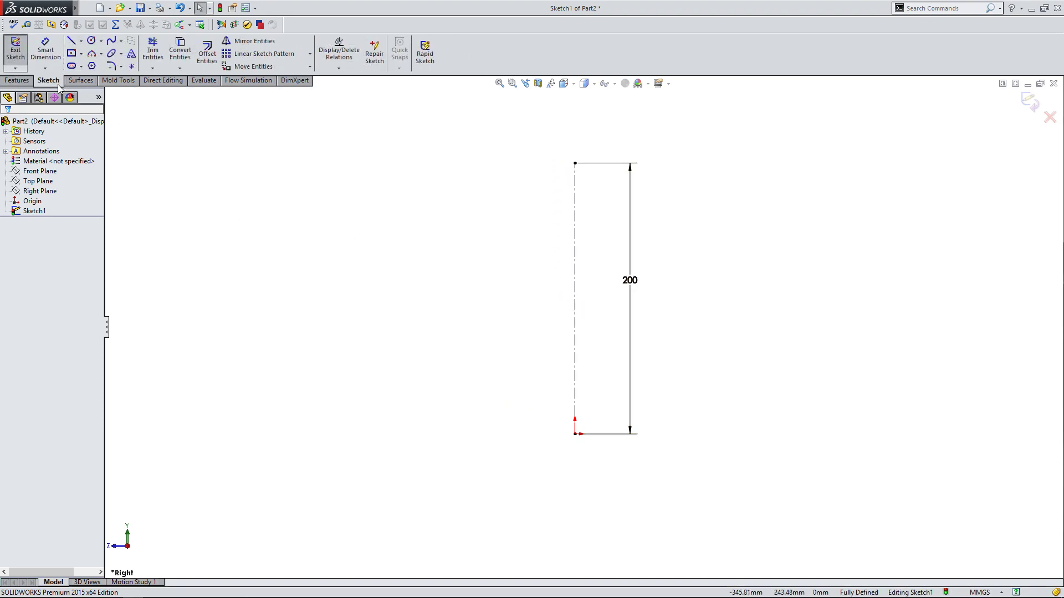
click(100, 54)
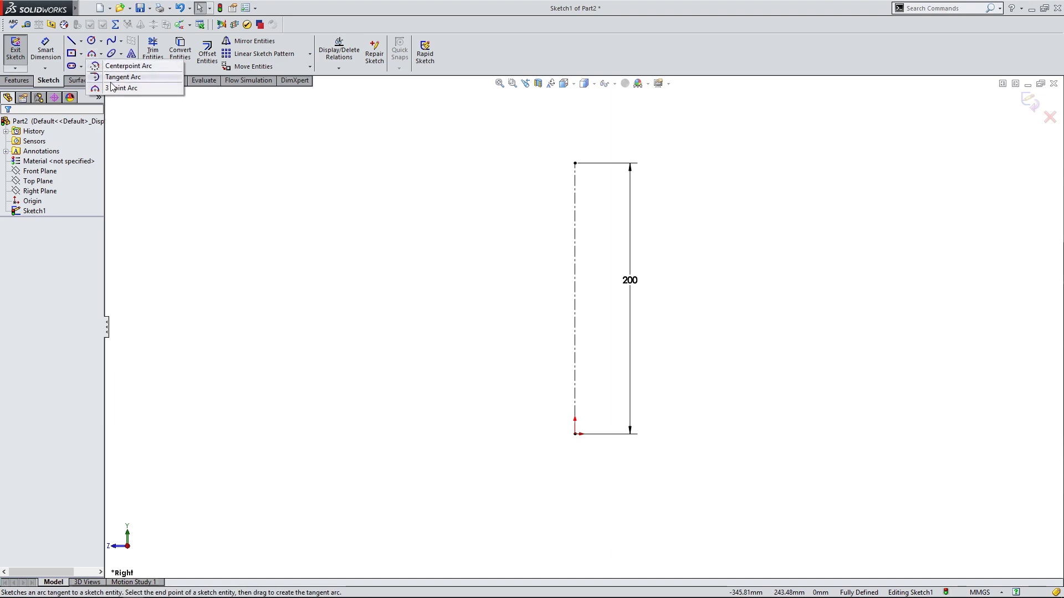
click(102, 55)
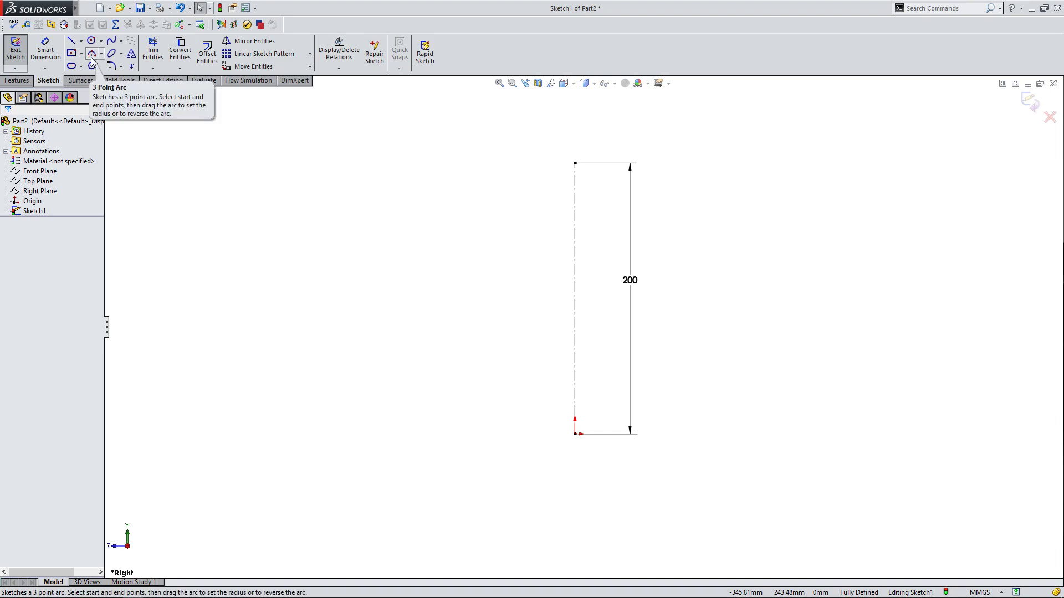
click(102, 56)
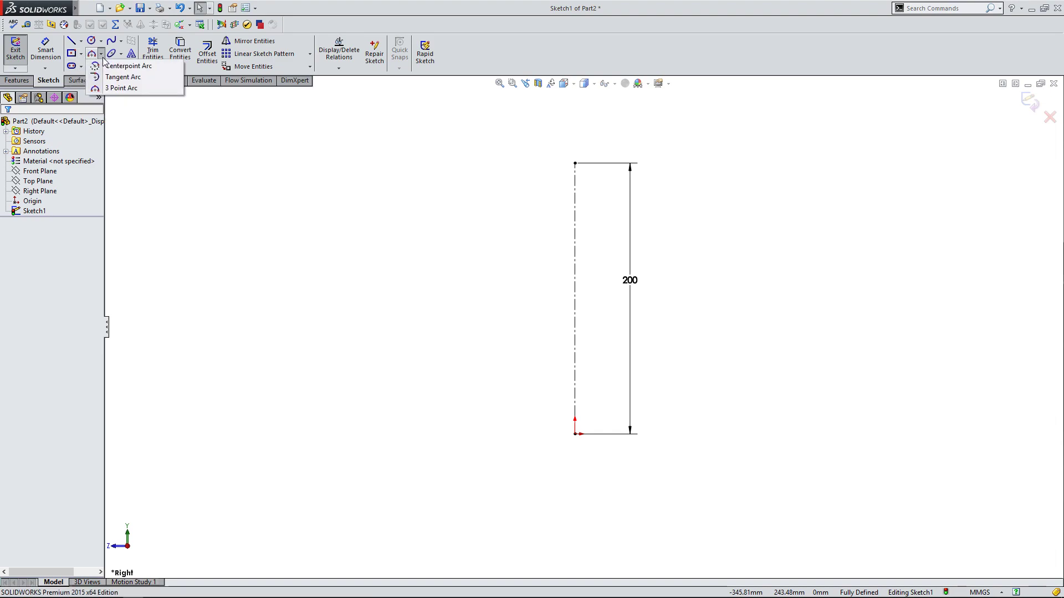
click(101, 54)
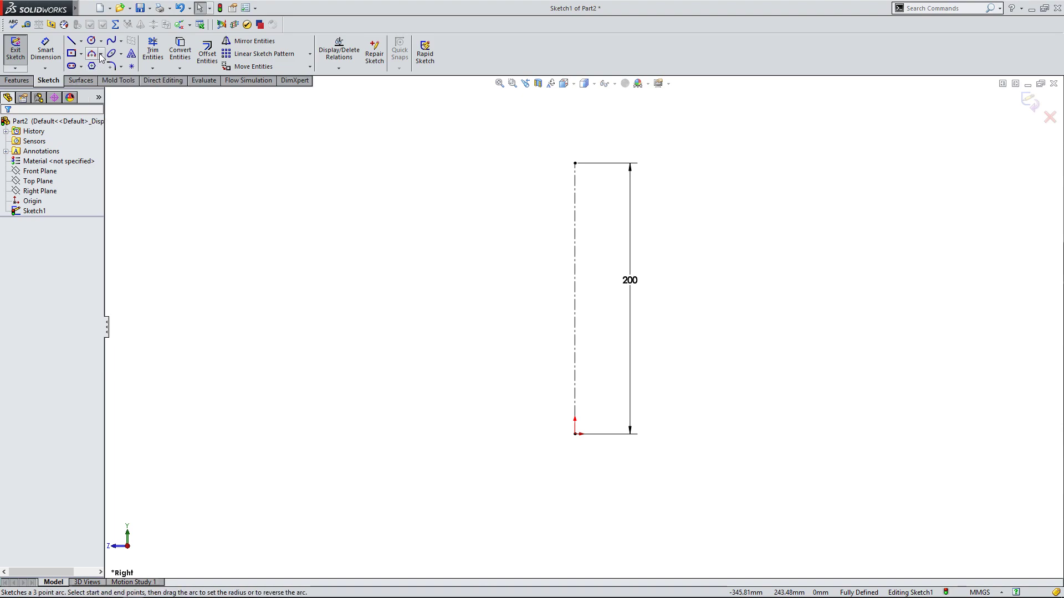
click(100, 55)
click(101, 55)
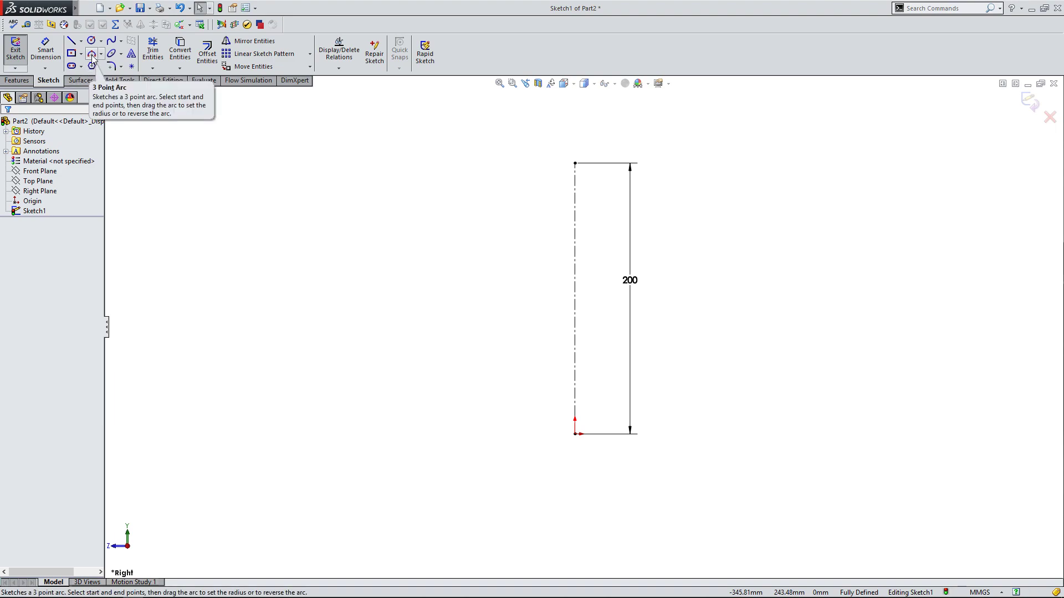
Sketch a three-point arc of about 47 mm radius left of the centerline, starting level with the origin about 49 mm away and bulging outward.
click(92, 55)
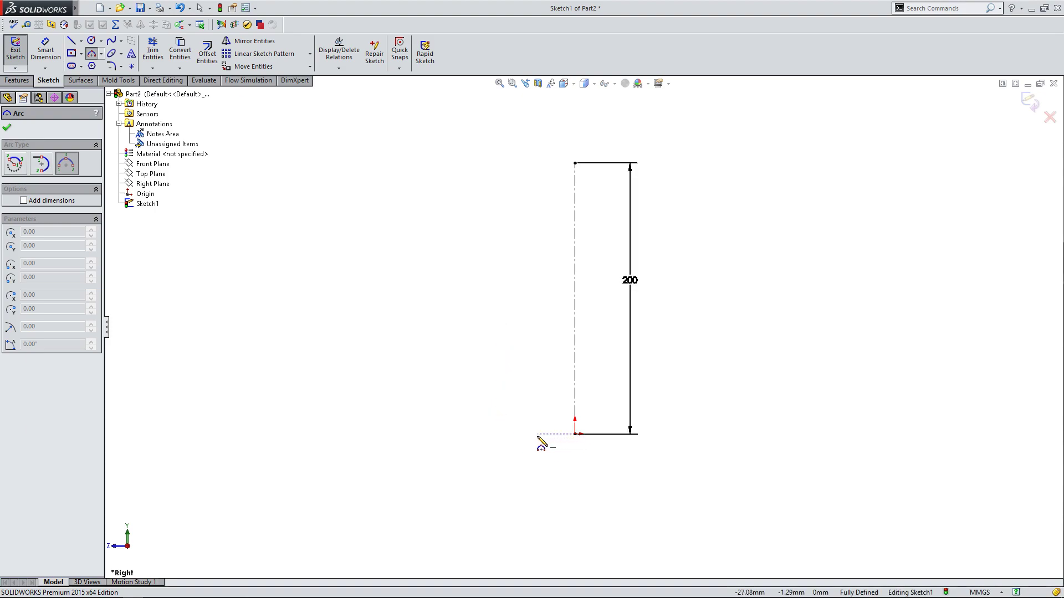
click(508, 434)
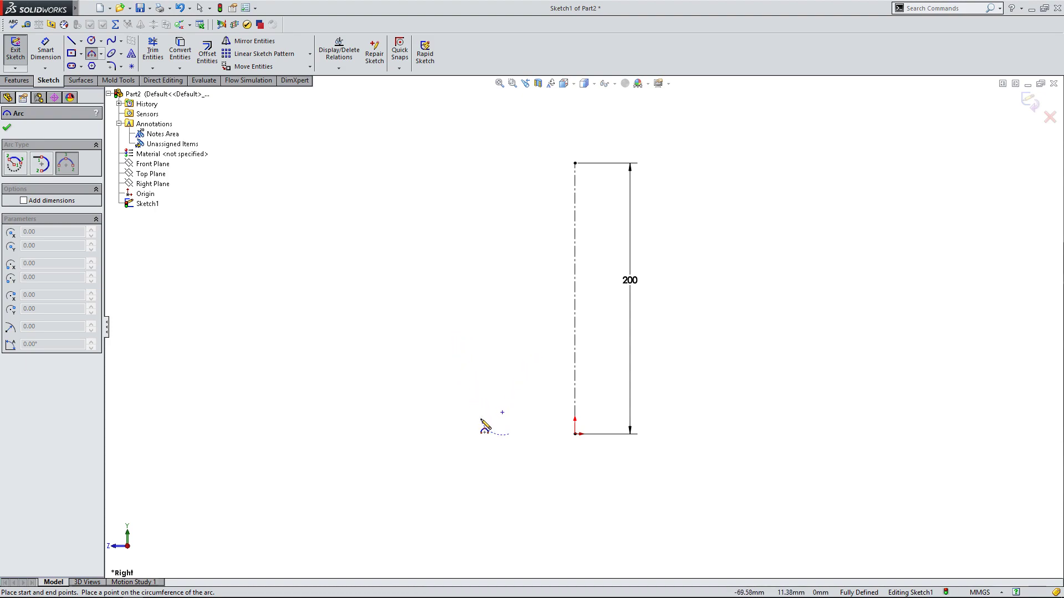
click(475, 388)
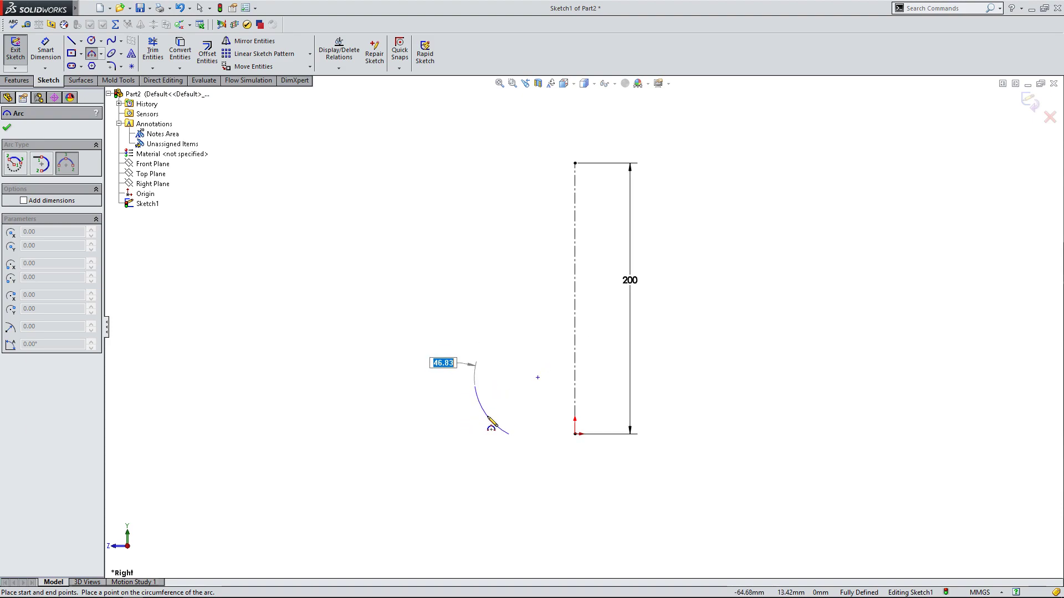
click(488, 417)
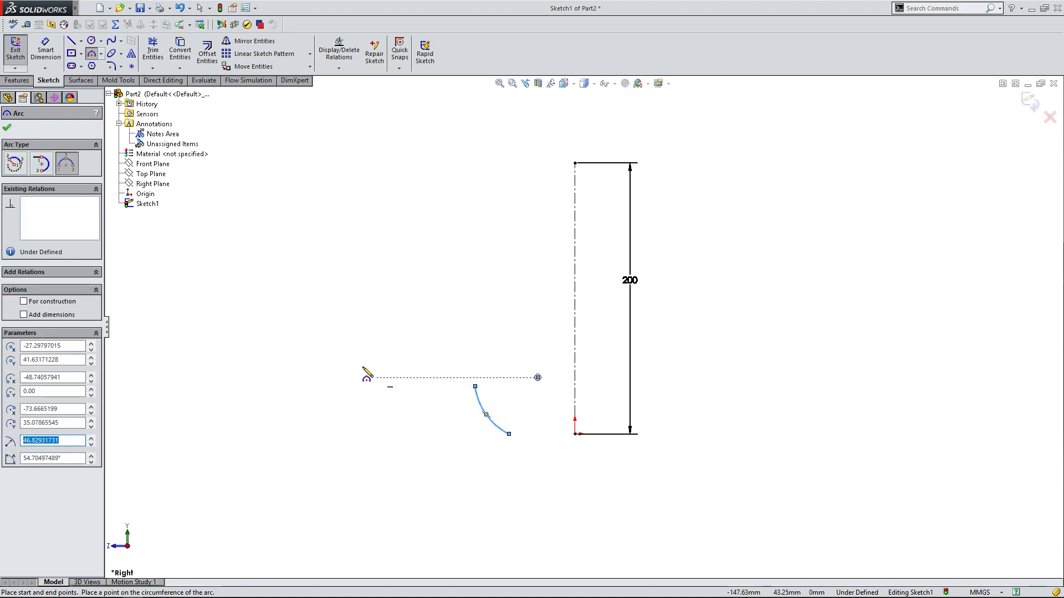
click(6, 129)
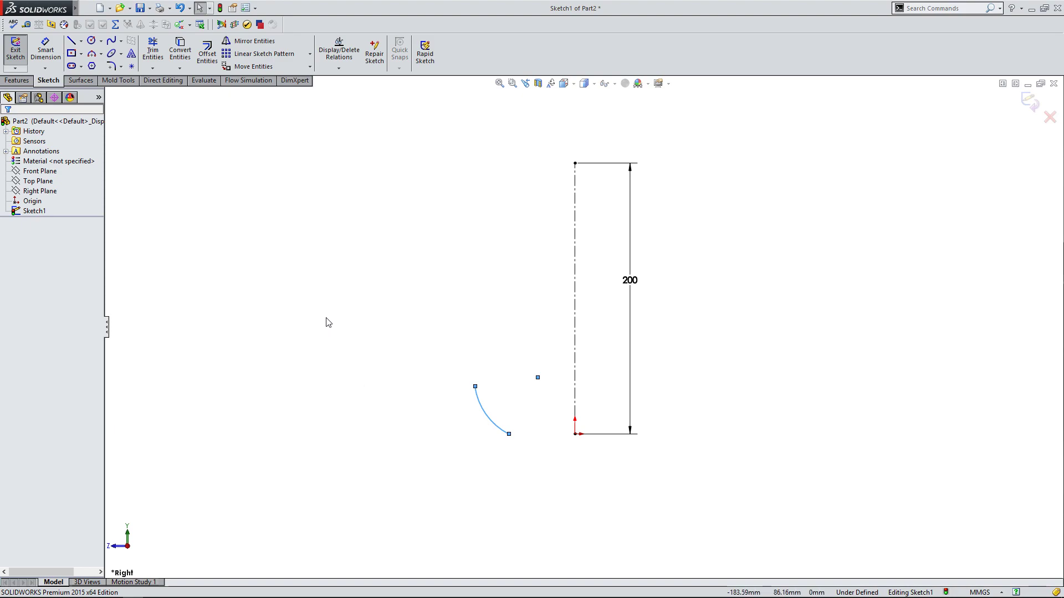
scroll(537, 426, down, 1)
drag(487, 423, 466, 389)
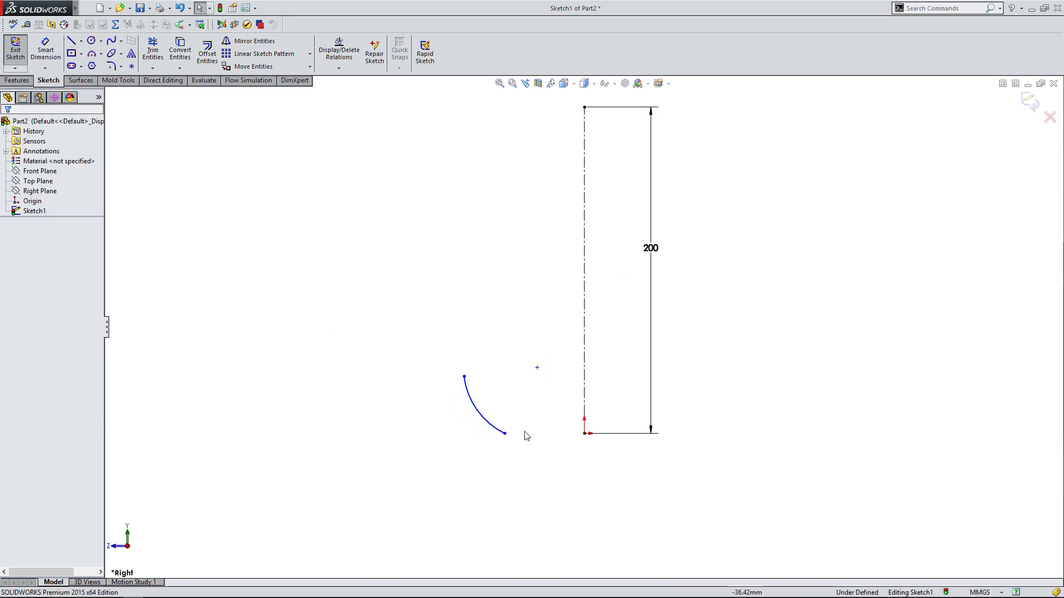
Reshape the arc by moving its upper end up and outward and its lower end below the level of the origin.
mouse_move(504, 434)
mouse_down()
mouse_move(513, 406)
mouse_move(516, 435)
mouse_move(503, 443)
mouse_move(515, 433)
mouse_move(506, 425)
mouse_up()
mouse_move(464, 376)
mouse_down()
mouse_move(481, 354)
mouse_move(448, 365)
mouse_up()
mouse_move(506, 426)
mouse_down()
mouse_move(492, 479)
mouse_move(516, 414)
mouse_move(486, 475)
mouse_move(517, 416)
mouse_move(501, 464)
mouse_move(507, 443)
mouse_up()
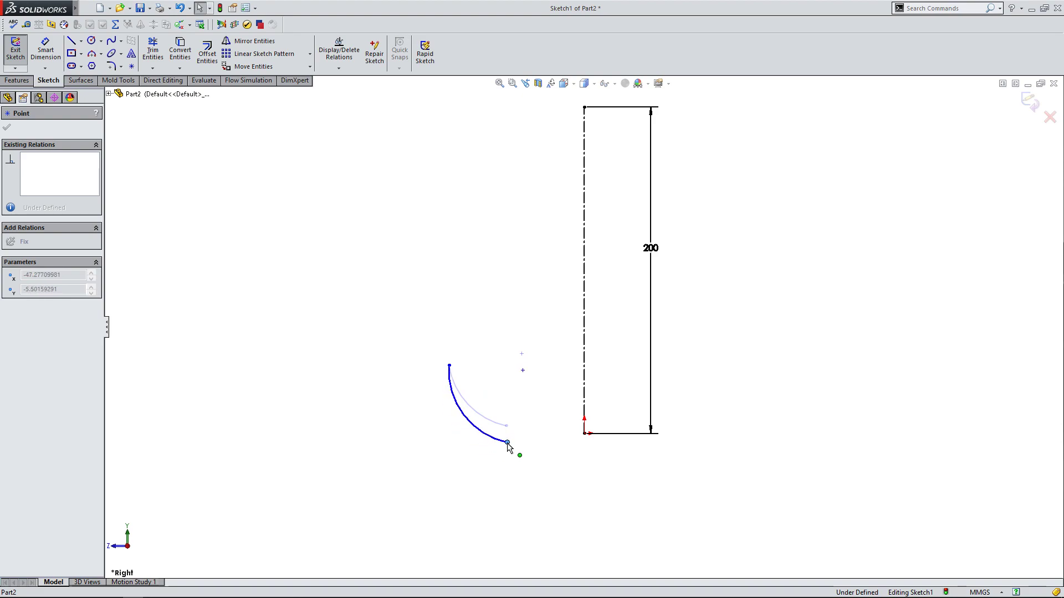
drag(507, 443, 491, 463)
click(549, 474)
click(491, 464)
click(556, 463)
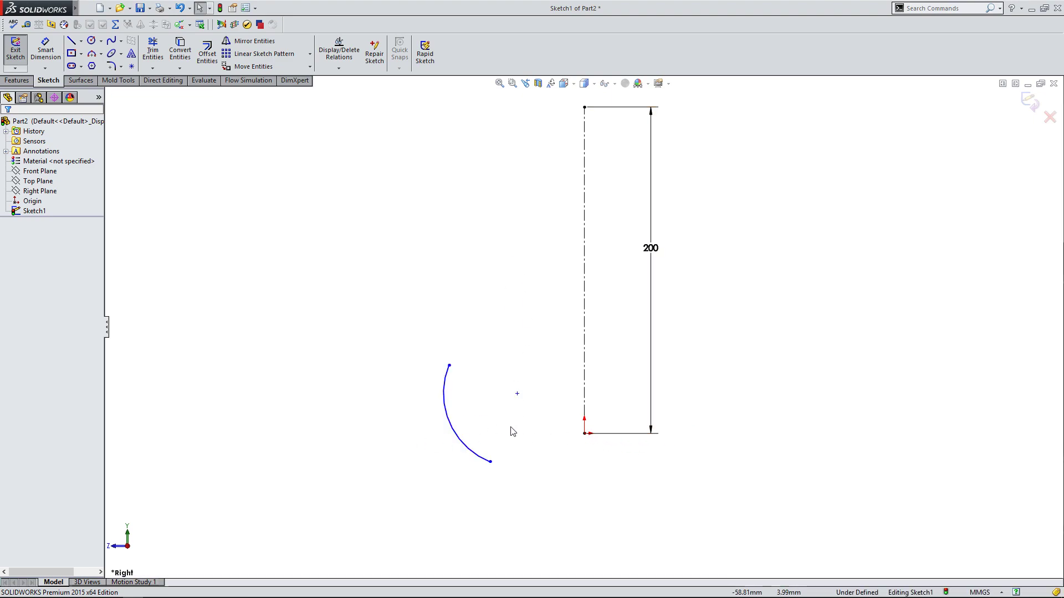
Add a horizontal relation between the origin and the arc's lower endpoint.
click(584, 434)
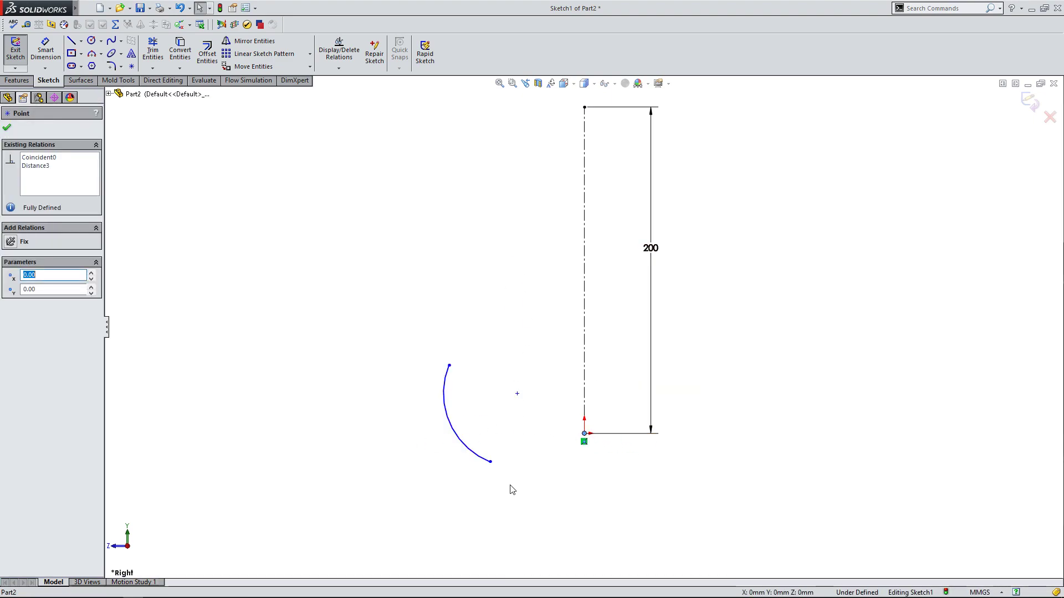
ctrl+click(491, 463)
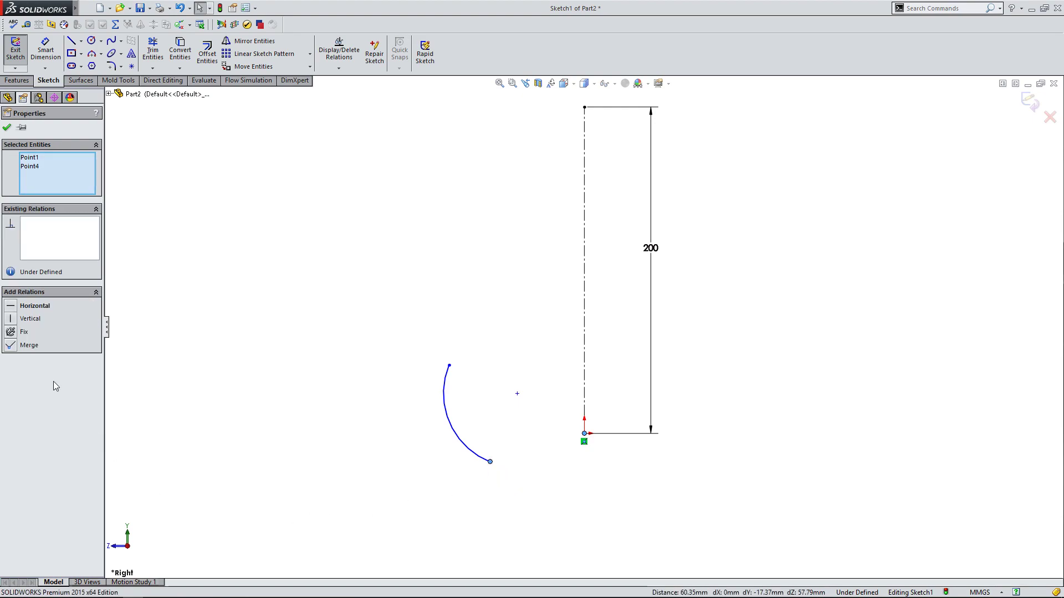
click(11, 308)
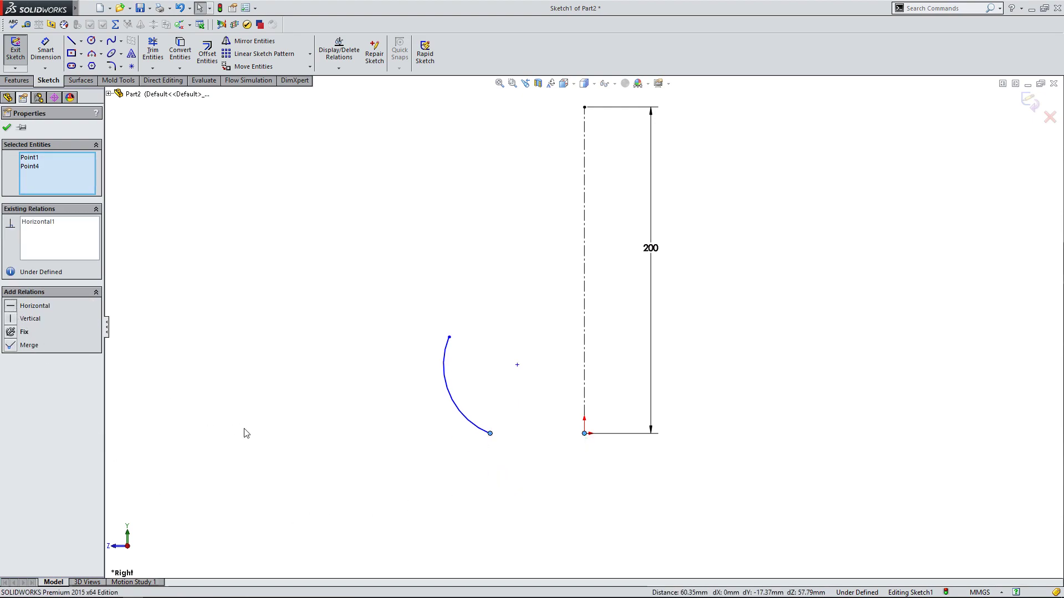
click(239, 353)
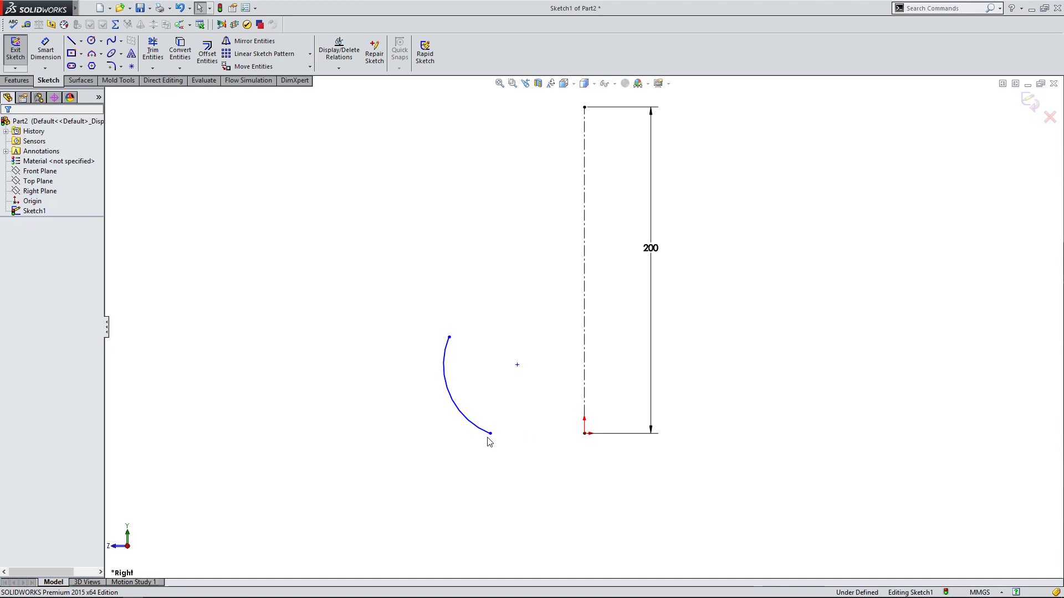
Sketch a horizontal line about 58 mm long from the origin to the arc's lower endpoint.
click(71, 41)
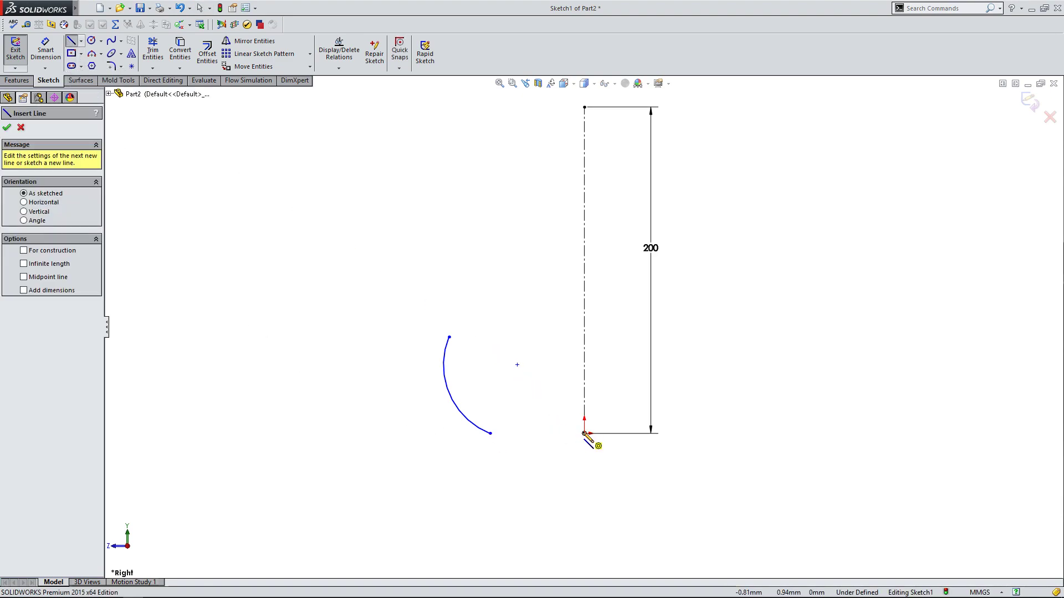
click(584, 433)
double_click(490, 434)
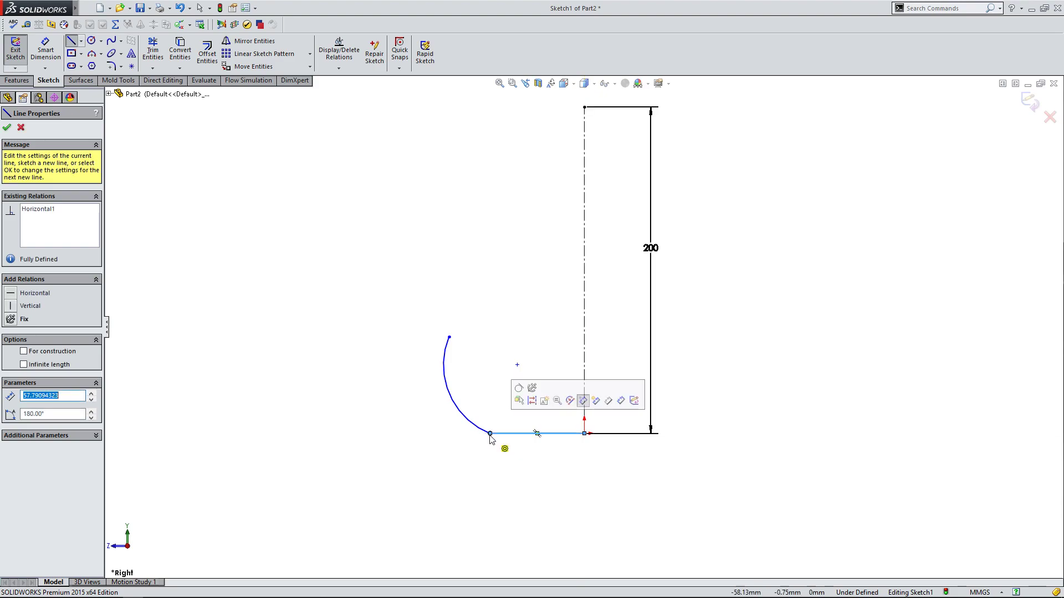
click(7, 129)
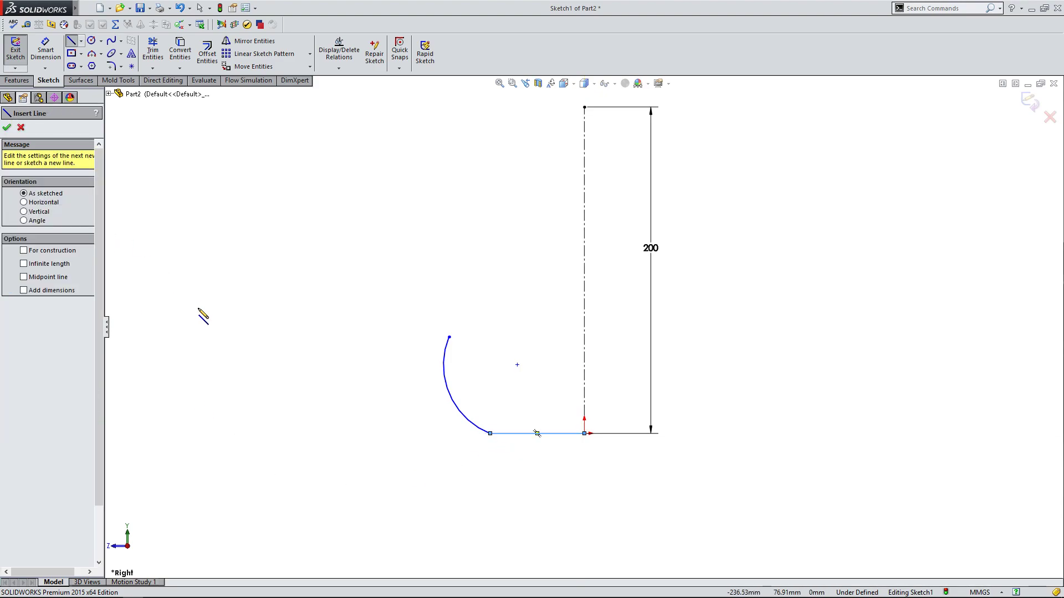
right_click(204, 317)
click(239, 342)
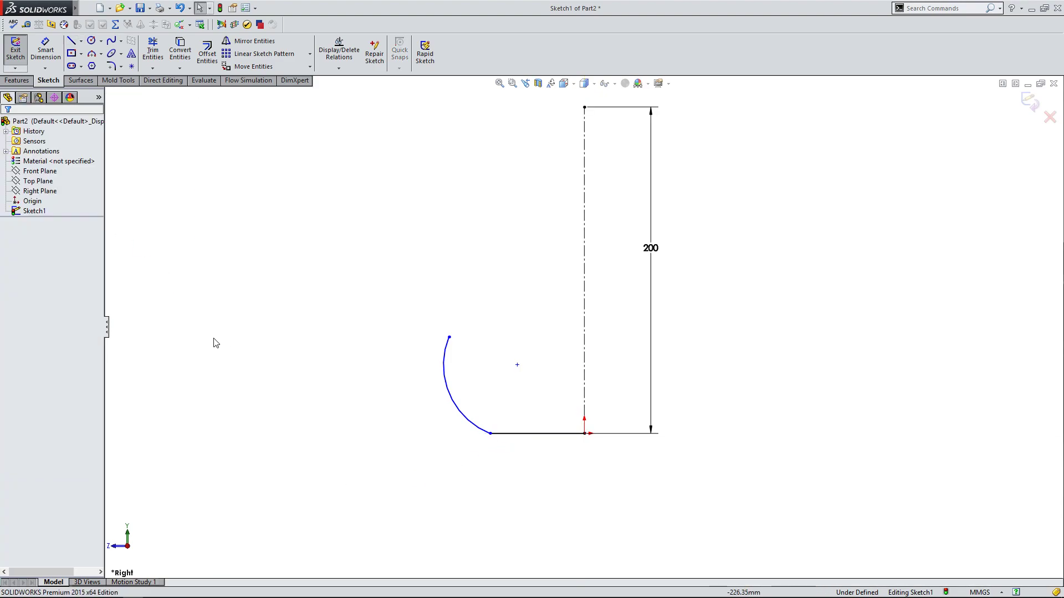
Reshape the arc by adjusting its curvature and moving its upper endpoint higher, so the top curves back toward the centerline.
scroll(556, 437, down, 3)
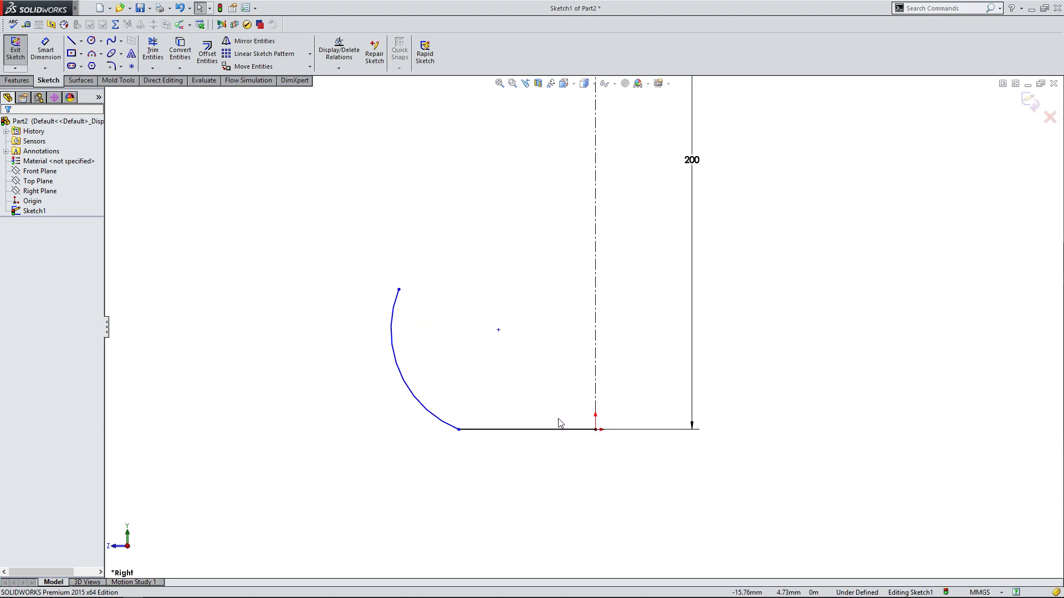
mouse_move(443, 418)
mouse_down()
mouse_move(442, 407)
mouse_move(433, 411)
mouse_up()
click(459, 478)
scroll(444, 459, up, 1)
scroll(446, 464, up, 1)
scroll(507, 402, down, 2)
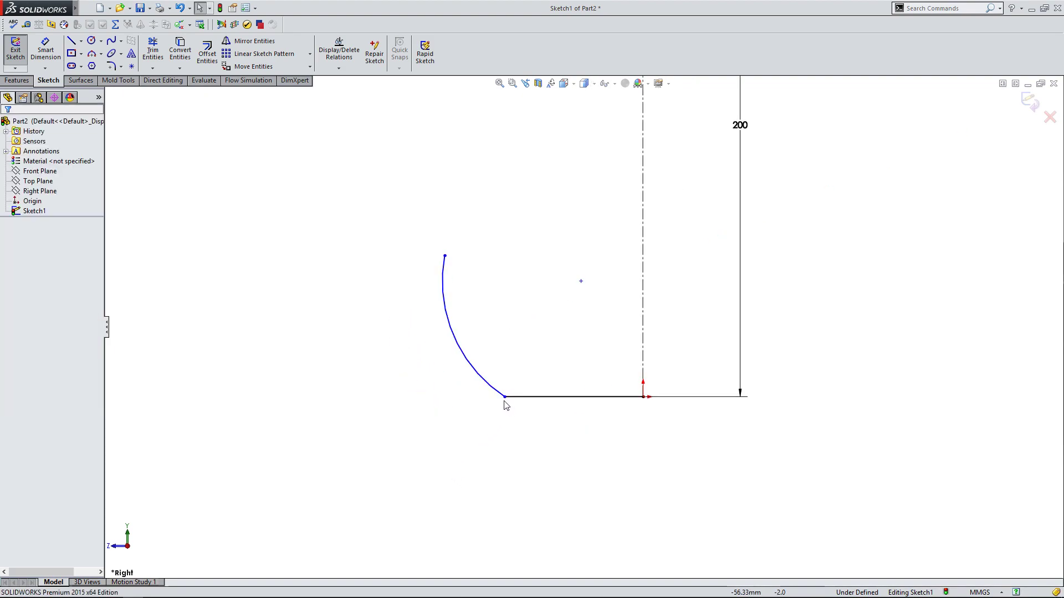
drag(448, 259, 460, 190)
click(494, 281)
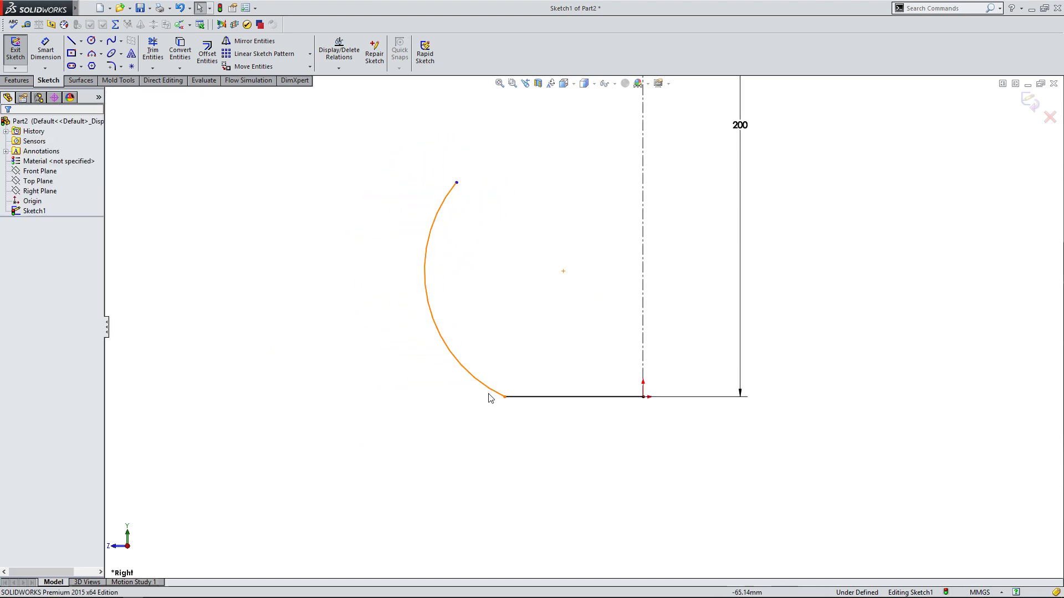
Make the arc tangent to the horizontal base line.
click(521, 398)
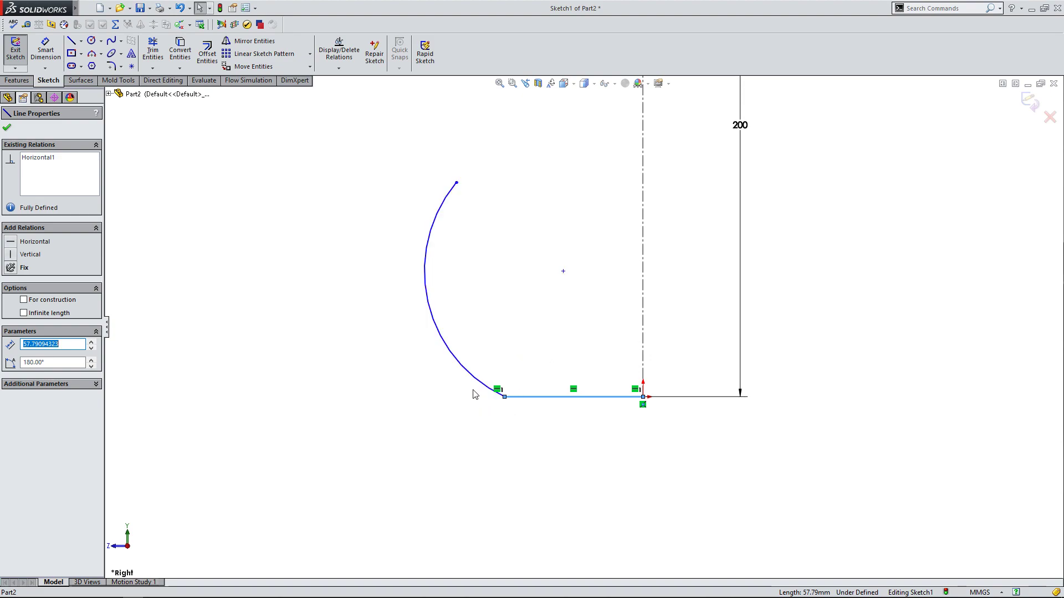
ctrl+click(474, 383)
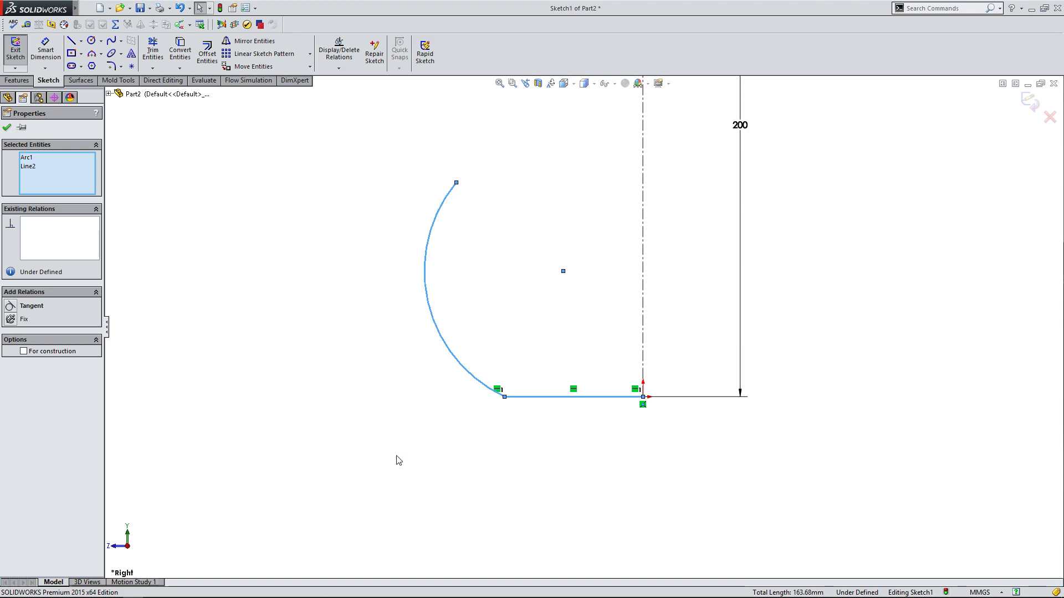
click(10, 307)
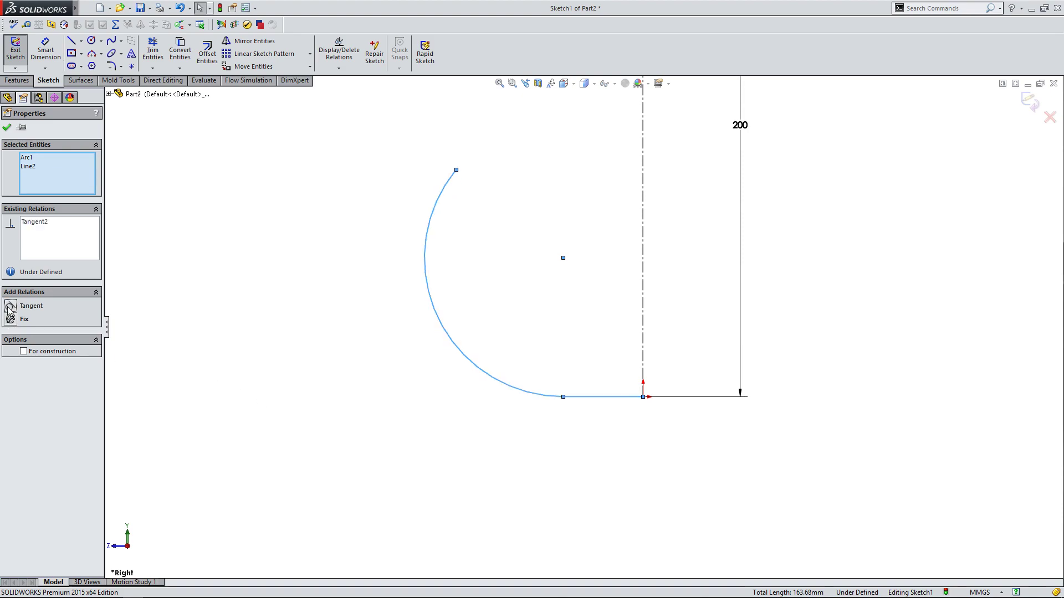
click(6, 129)
Move the arc's free endpoint to several positions to test its tangency with the base line.
drag(455, 170, 439, 283)
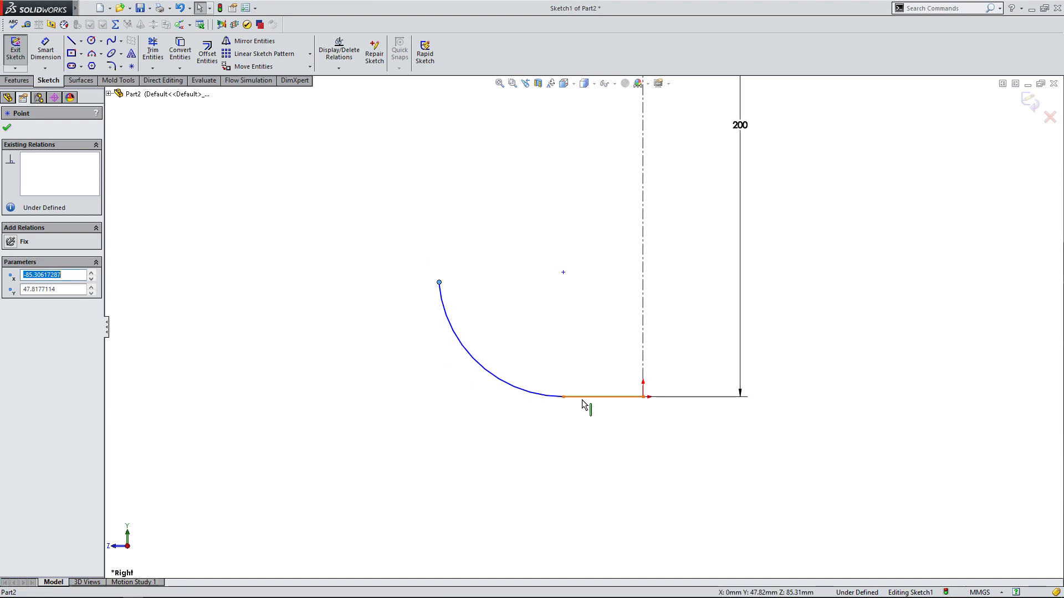
click(579, 399)
click(574, 356)
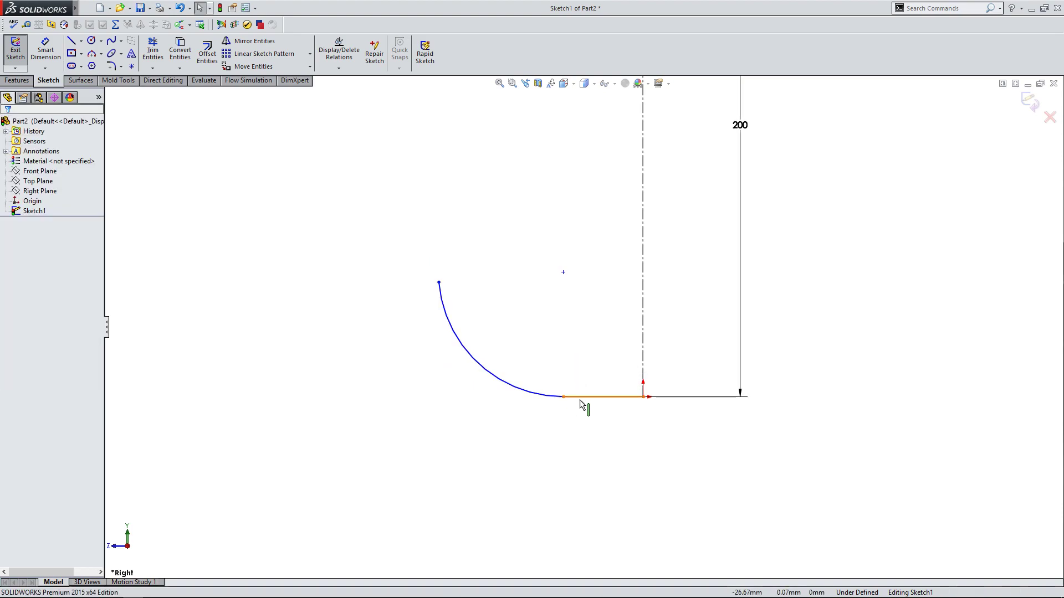
click(546, 395)
click(491, 314)
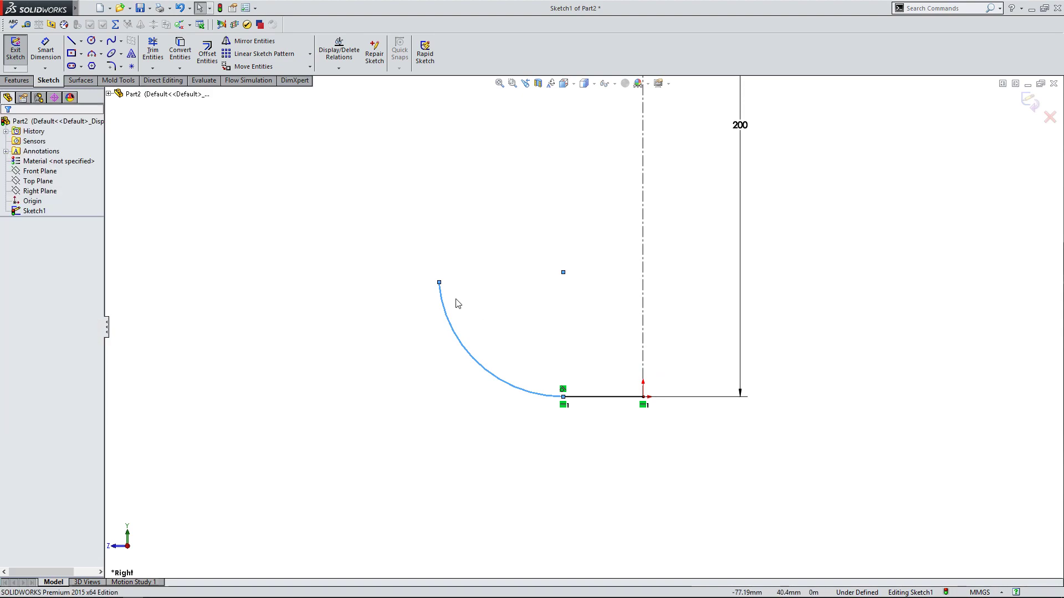
mouse_move(439, 282)
mouse_down()
mouse_move(491, 267)
mouse_move(451, 275)
mouse_up()
scroll(557, 390, down, 5)
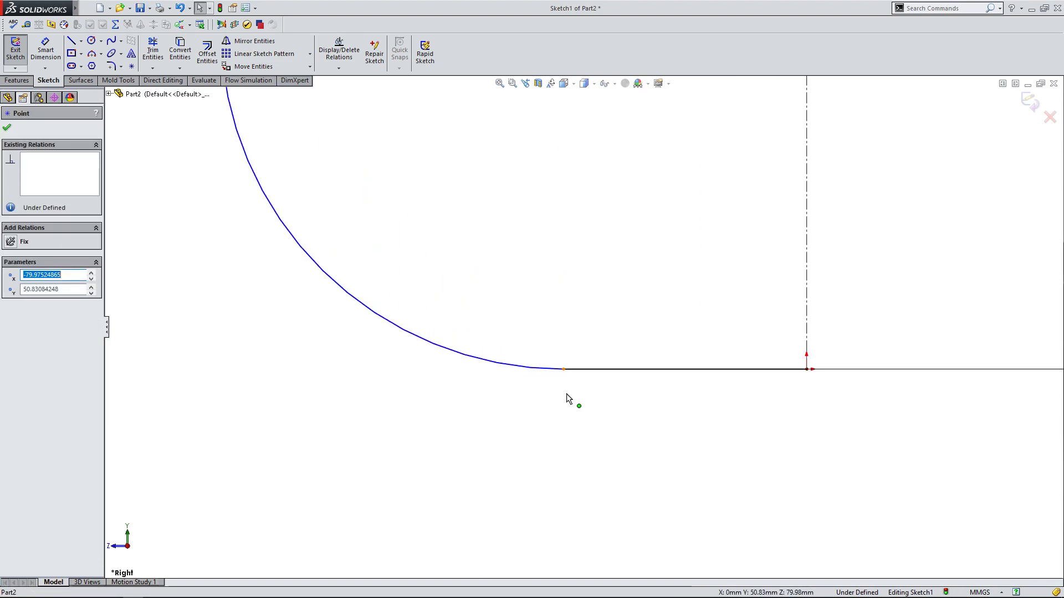
click(559, 418)
scroll(576, 332, up, 5)
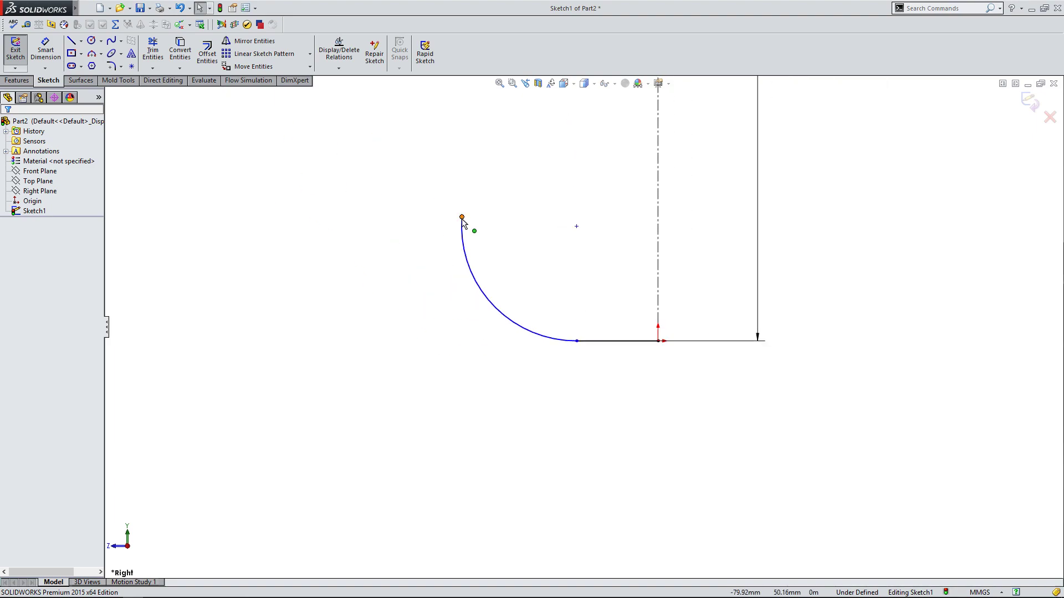
drag(462, 217, 480, 191)
scroll(624, 307, up, 3)
scroll(624, 311, up, 2)
scroll(654, 260, down, 2)
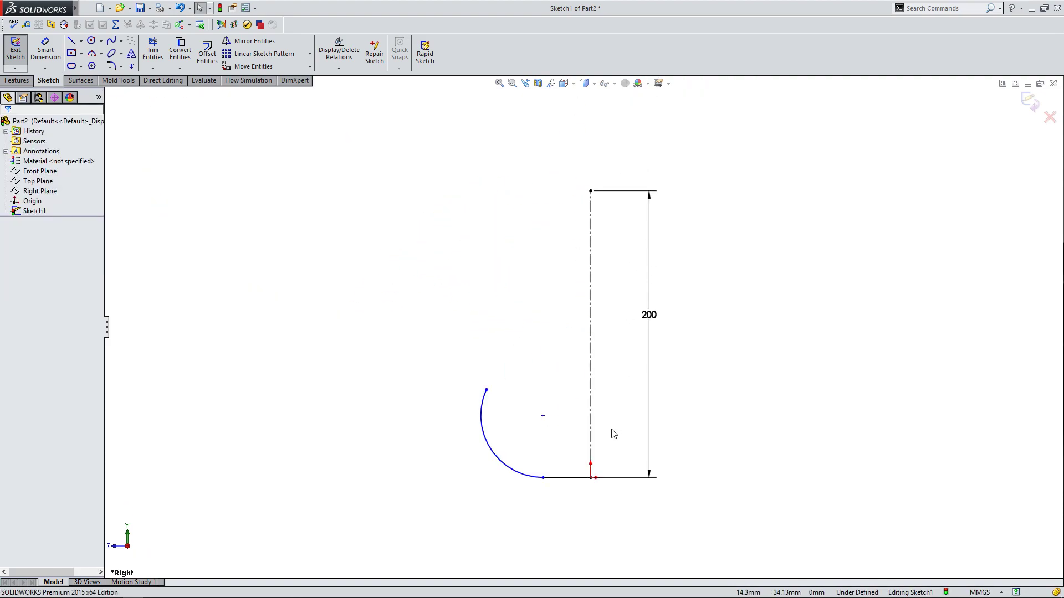
scroll(610, 431, down, 1)
Shrink the arc to about 24 mm radius by moving its free endpoint down and inward near the base line.
drag(459, 380, 470, 451)
click(495, 433)
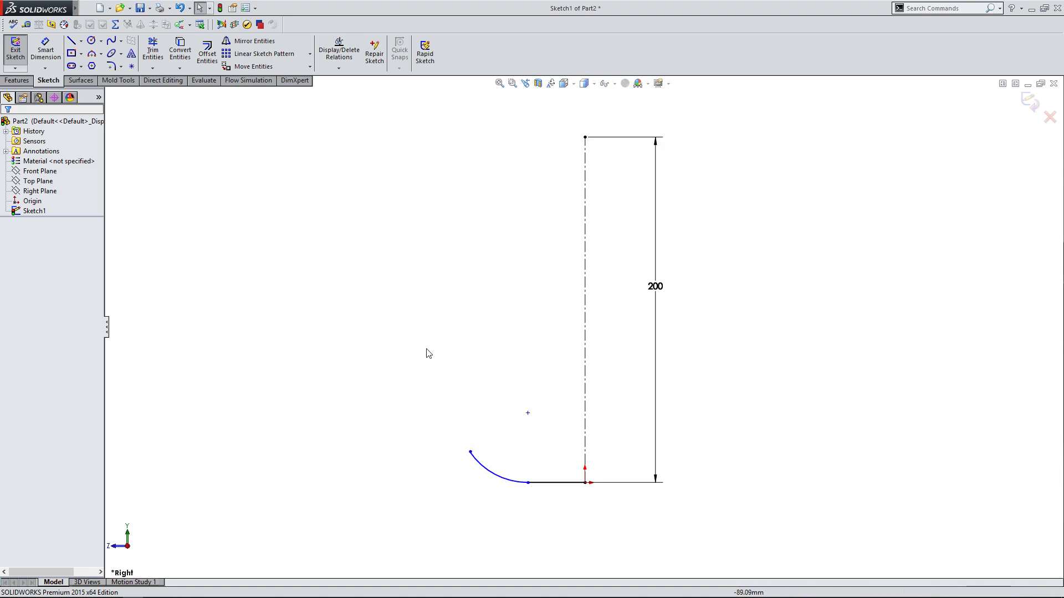
mouse_move(469, 452)
mouse_down()
mouse_move(515, 432)
mouse_move(541, 438)
mouse_move(404, 484)
mouse_move(434, 424)
mouse_move(464, 426)
mouse_move(458, 445)
mouse_up()
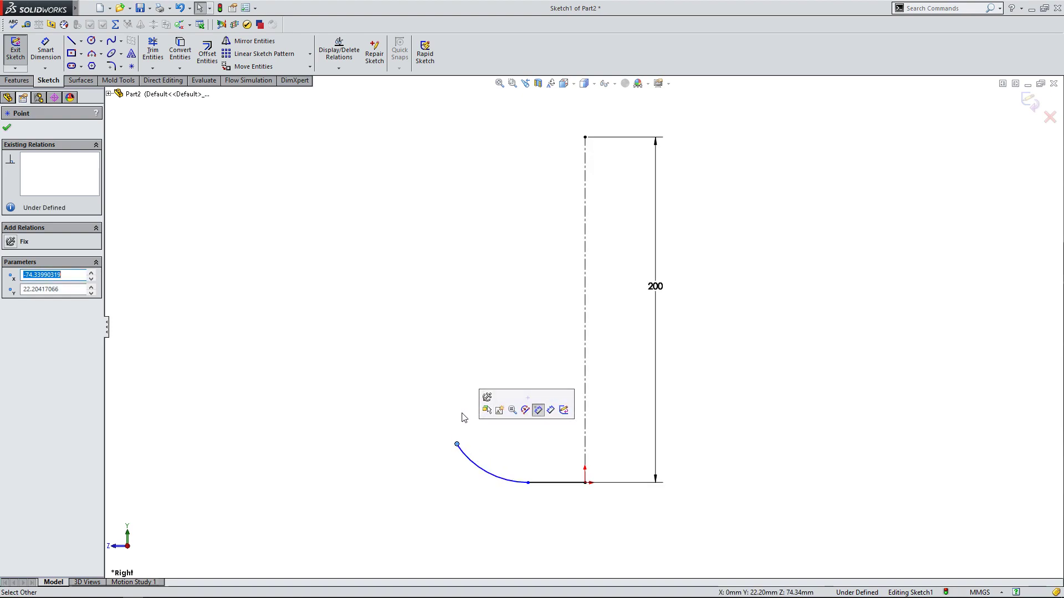
click(515, 452)
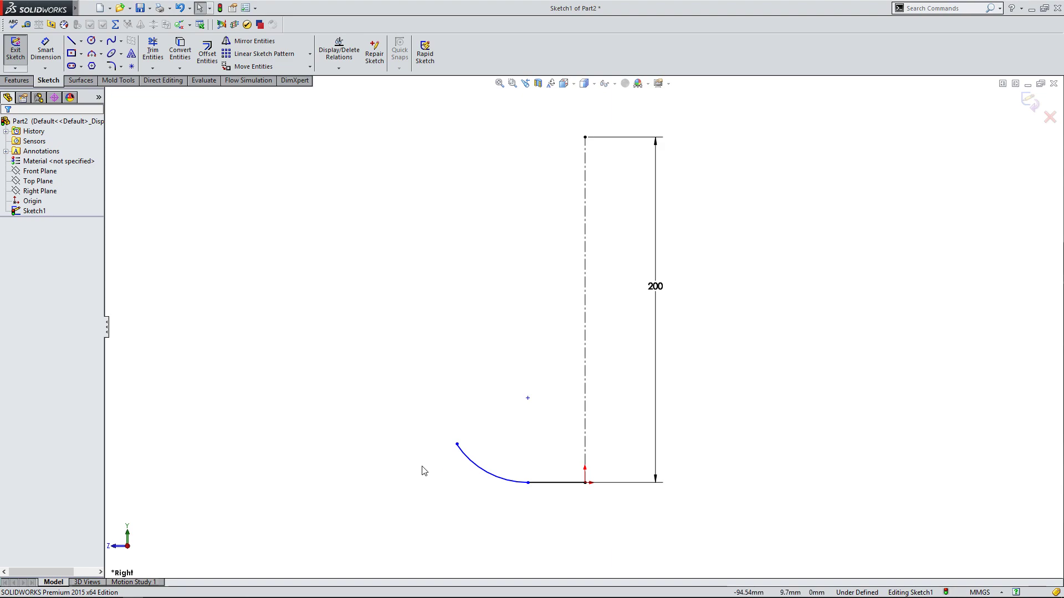
drag(455, 448, 488, 454)
click(475, 482)
click(648, 277)
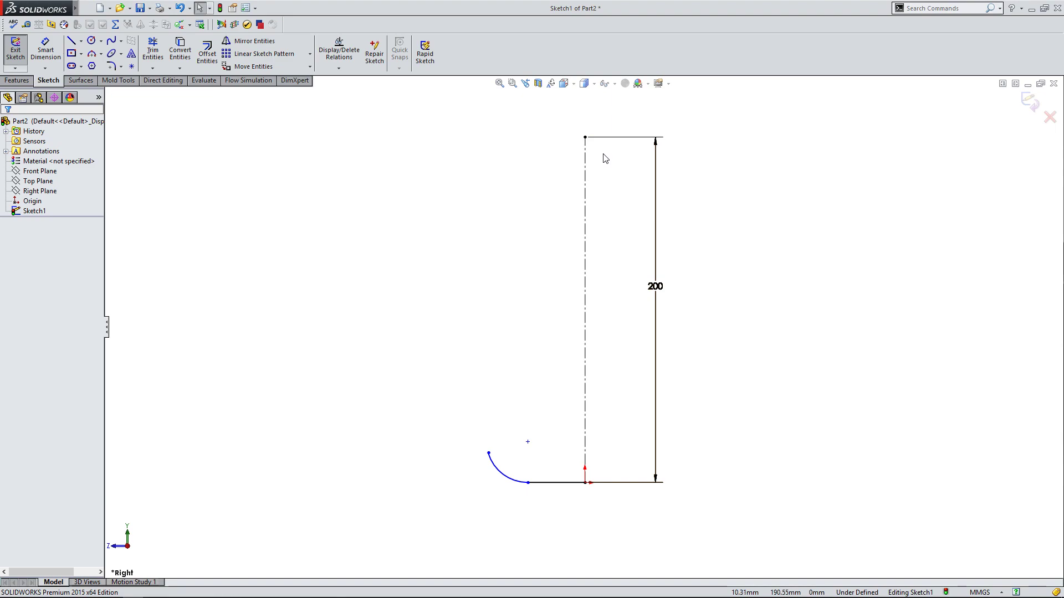
click(543, 489)
click(543, 500)
click(510, 478)
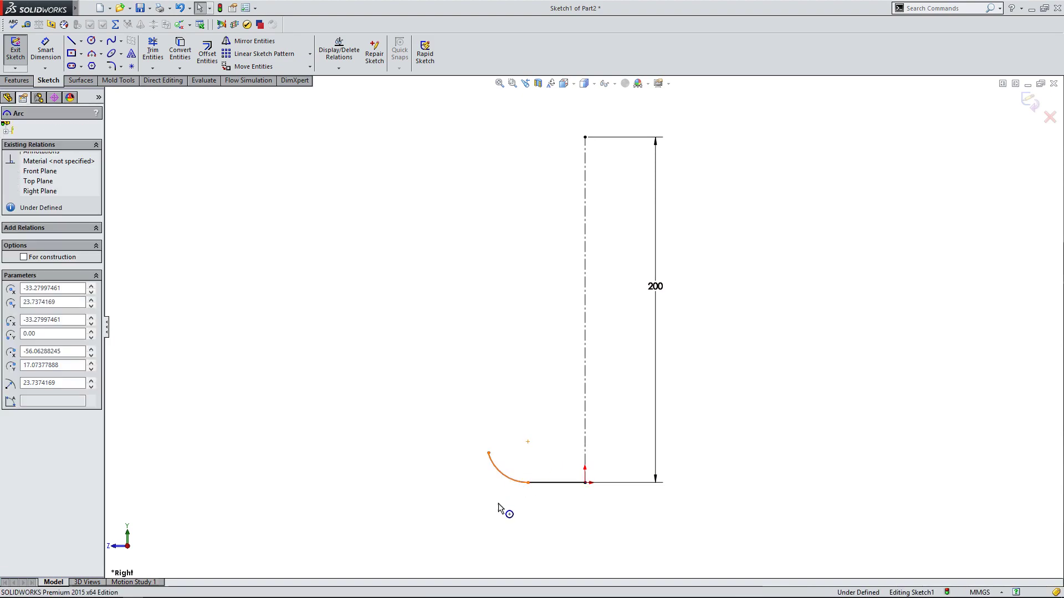
click(496, 515)
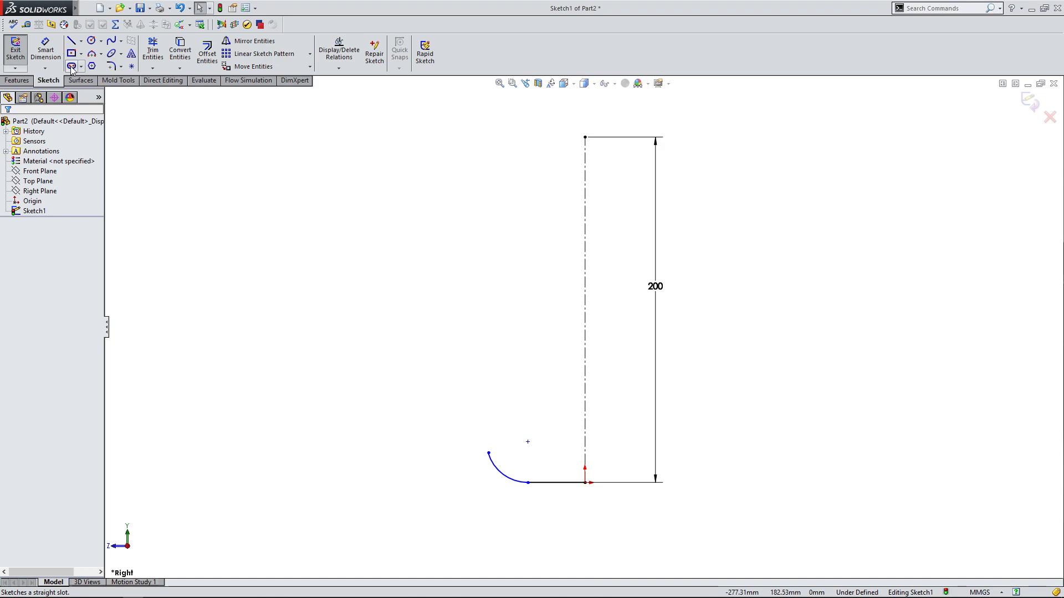
Sketch a sloped line about 144 mm long from the arc's free endpoint, rising away from the centerline.
click(72, 40)
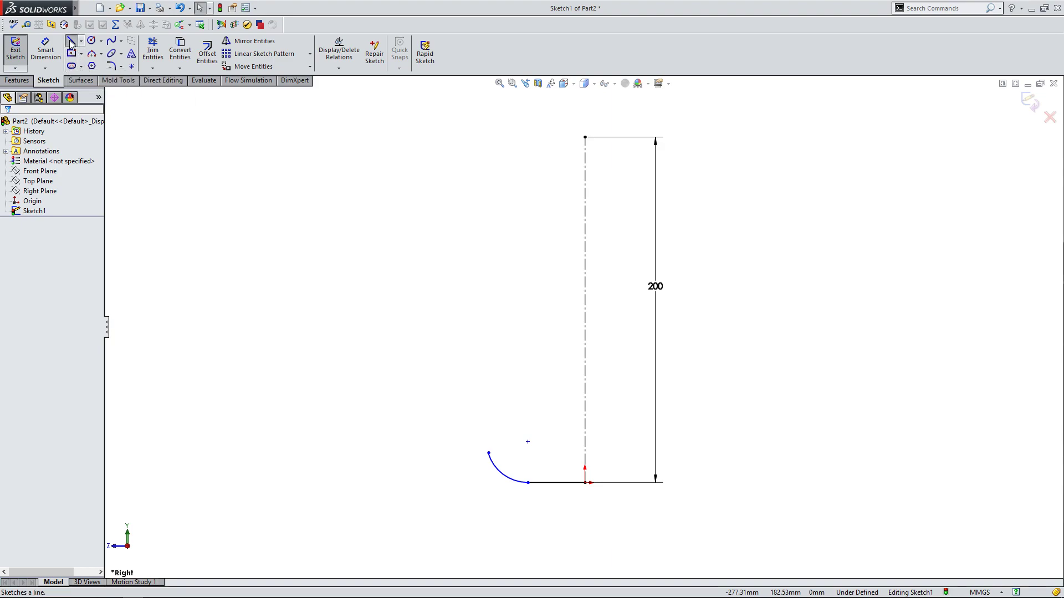
click(488, 453)
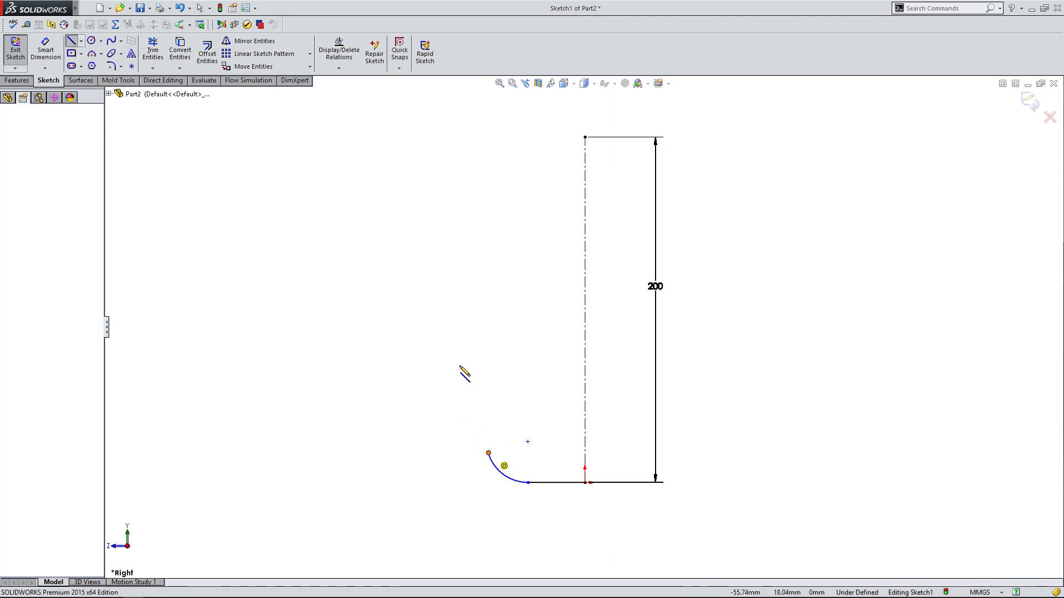
click(283, 320)
right_click(347, 314)
click(356, 326)
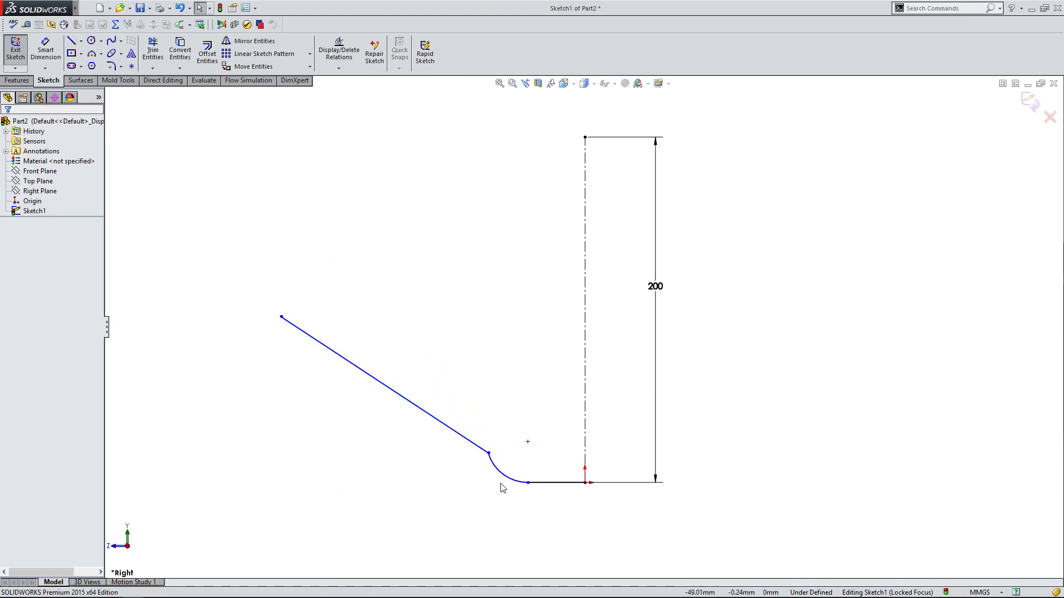
Make the sloped line tangent to the arc.
click(504, 476)
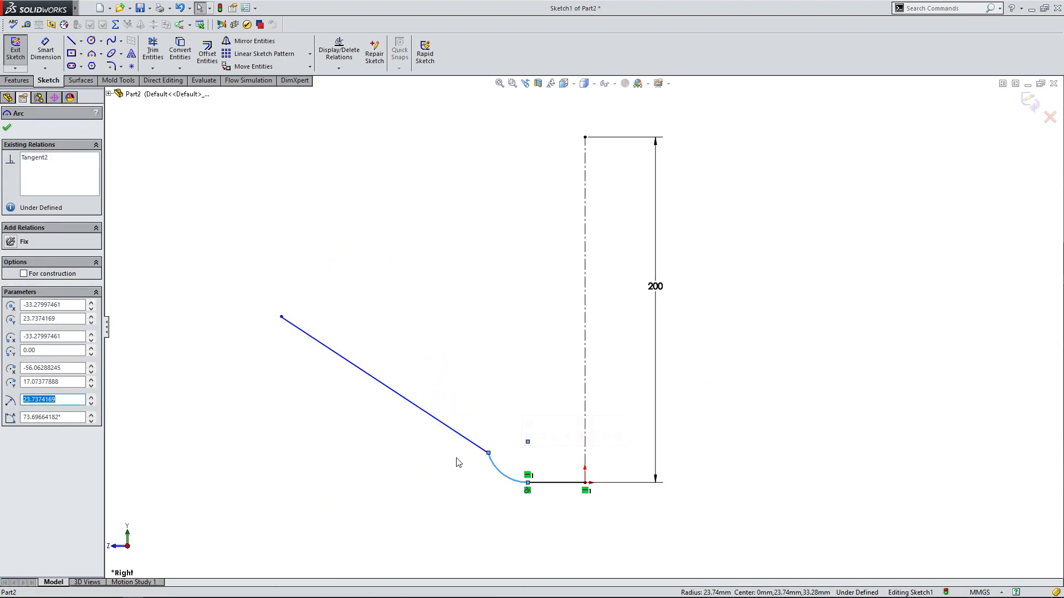
ctrl+click(445, 429)
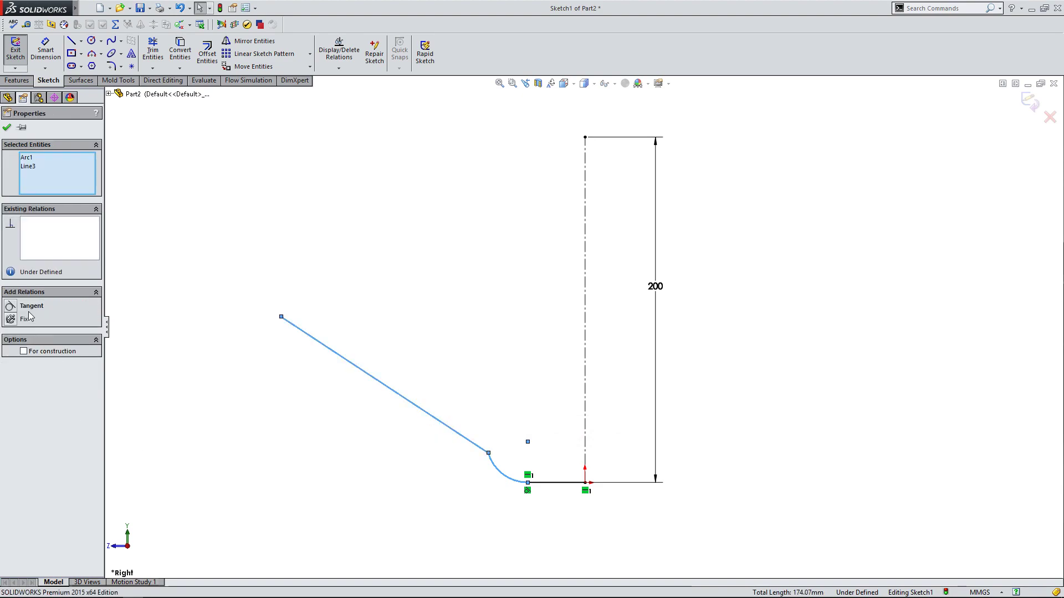
click(12, 308)
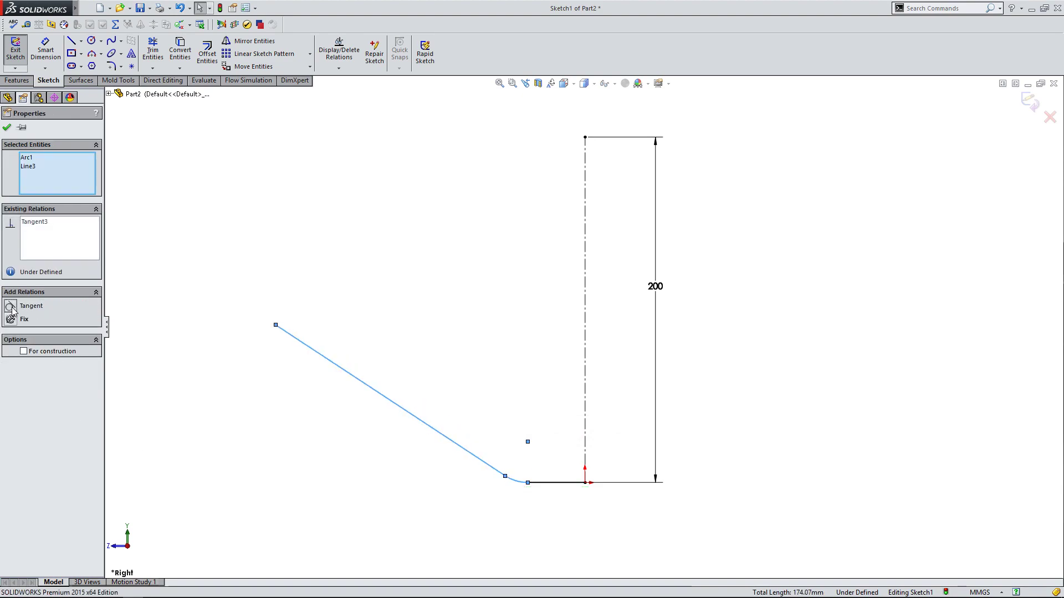
click(6, 128)
Swing the sloped line's free endpoint inward toward the centerline, placing it directly above the arc's center.
drag(277, 328, 524, 347)
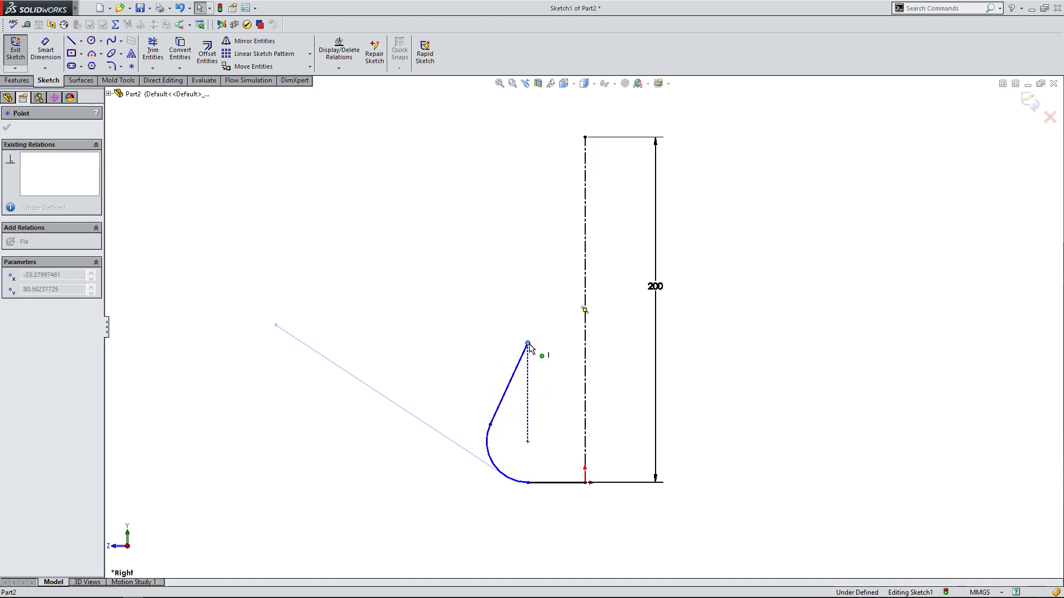
drag(530, 343, 530, 340)
mouse_move(530, 343)
mouse_down()
mouse_move(545, 341)
mouse_move(528, 342)
mouse_up()
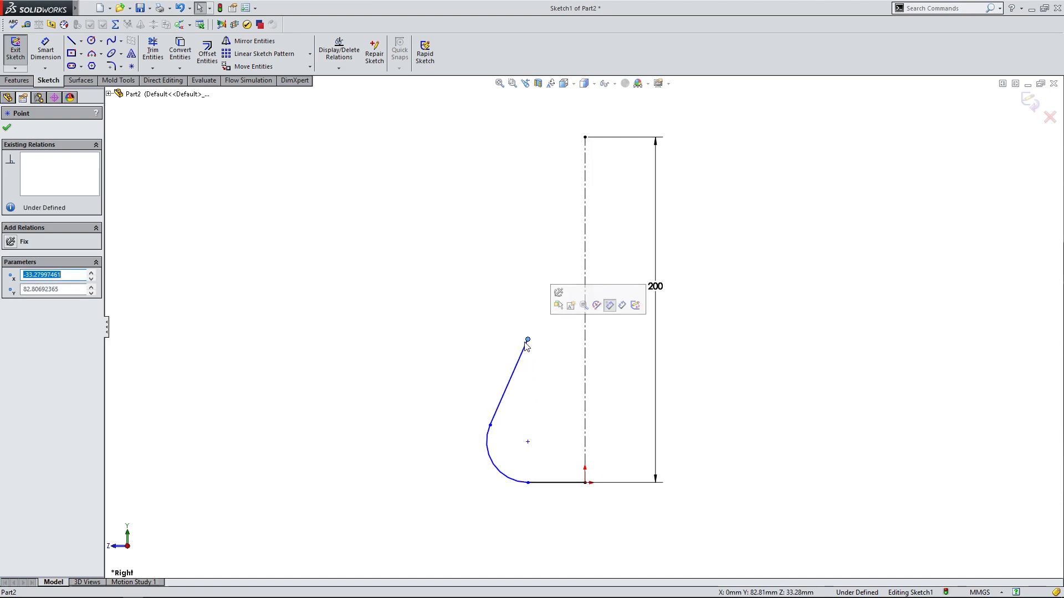
Add a vertical relation between the sloped line's upper endpoint and the arc's center, and move that endpoint slightly up and toward the centerline.
click(527, 443)
ctrl+click(528, 340)
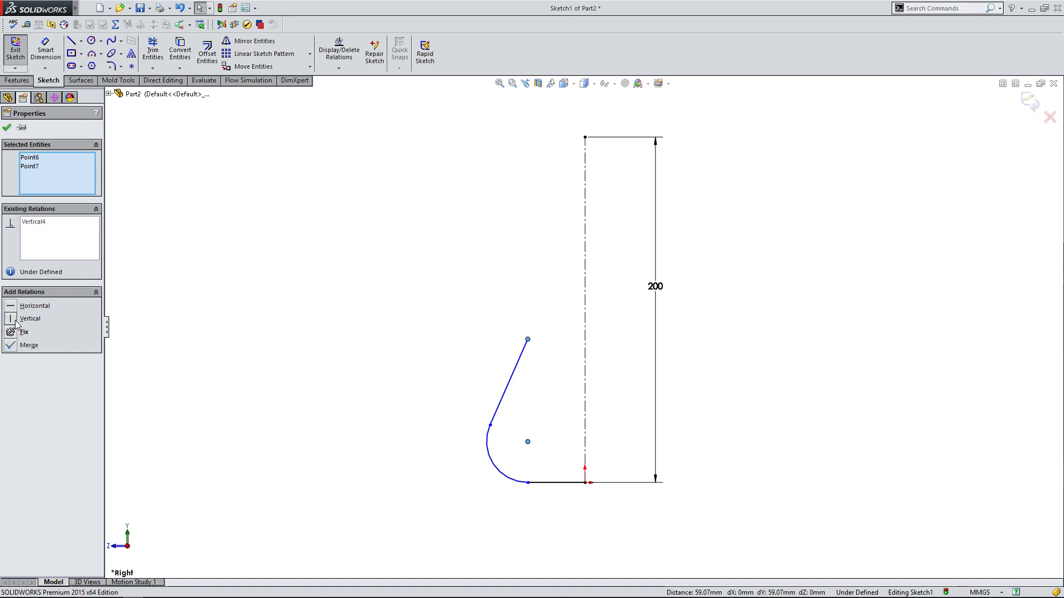
click(6, 128)
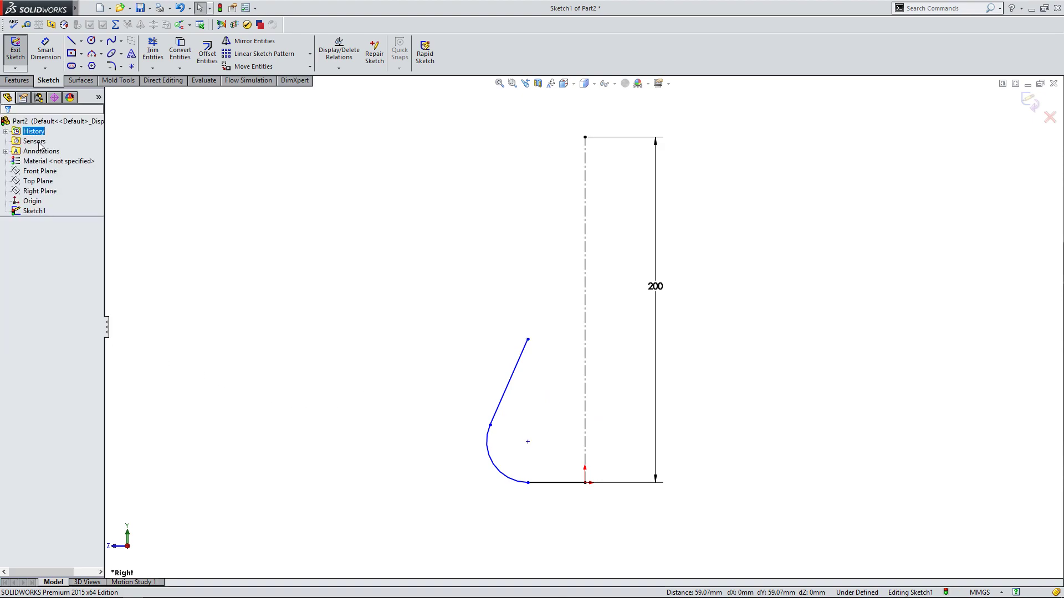
mouse_move(528, 340)
mouse_down()
mouse_move(530, 405)
mouse_move(537, 297)
mouse_move(532, 353)
mouse_move(539, 304)
mouse_move(537, 321)
mouse_up()
click(314, 167)
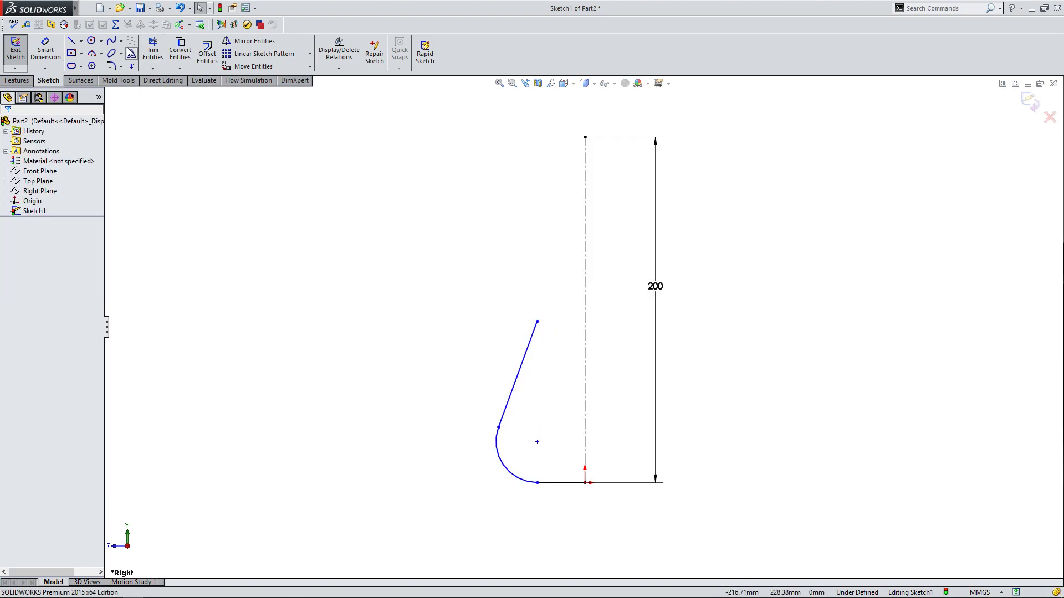
Sketch a three-point arc of about 50 mm radius from the sloped line's upper endpoint, and move its free end closer to the centerline.
click(95, 54)
click(538, 321)
click(480, 214)
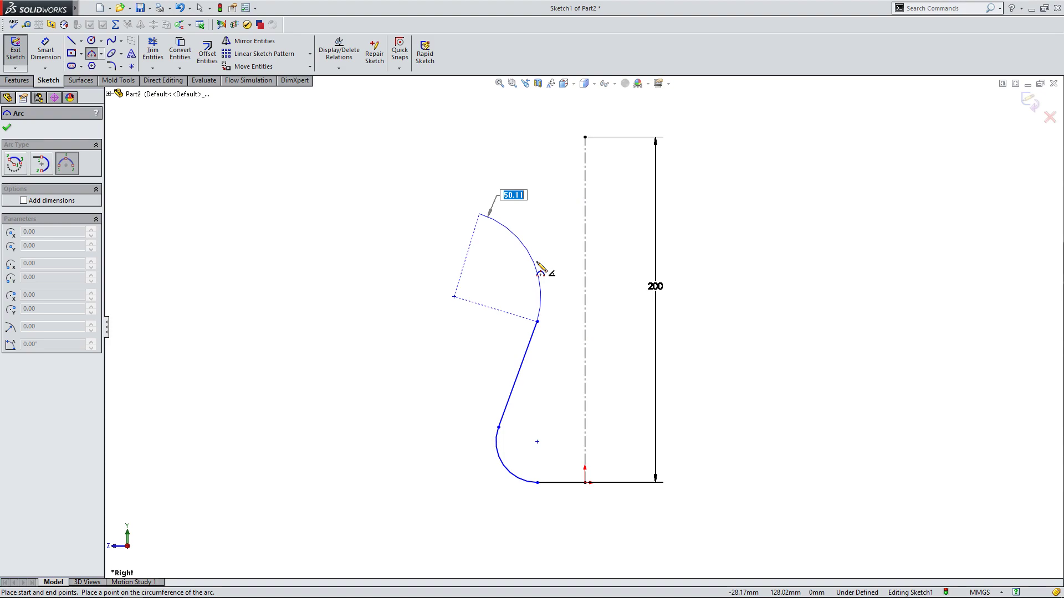
click(538, 266)
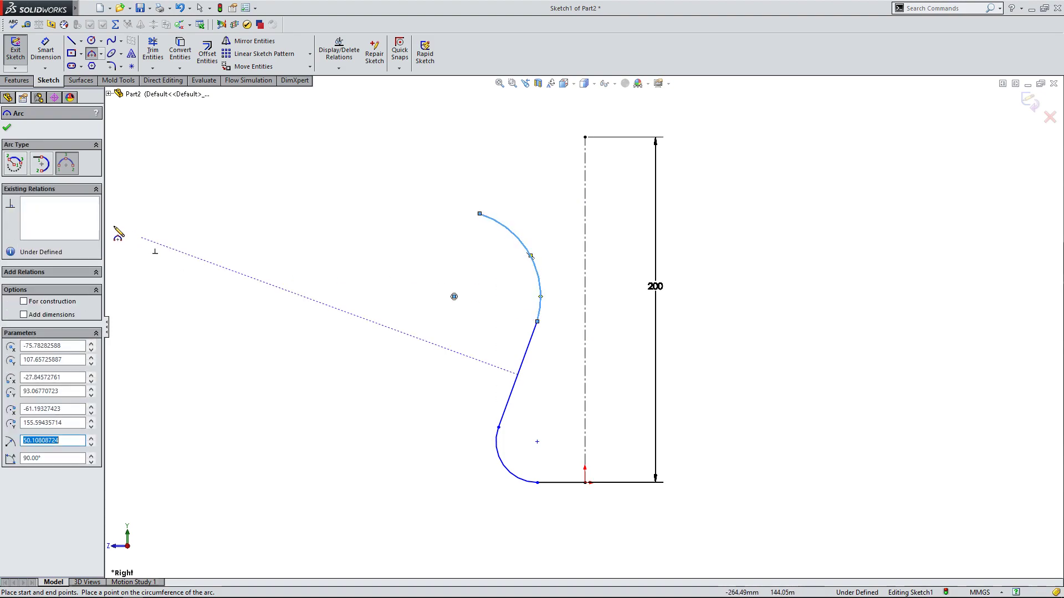
key(Escape)
drag(479, 215, 548, 217)
Make the upper arc tangent to the sloped line.
click(546, 314)
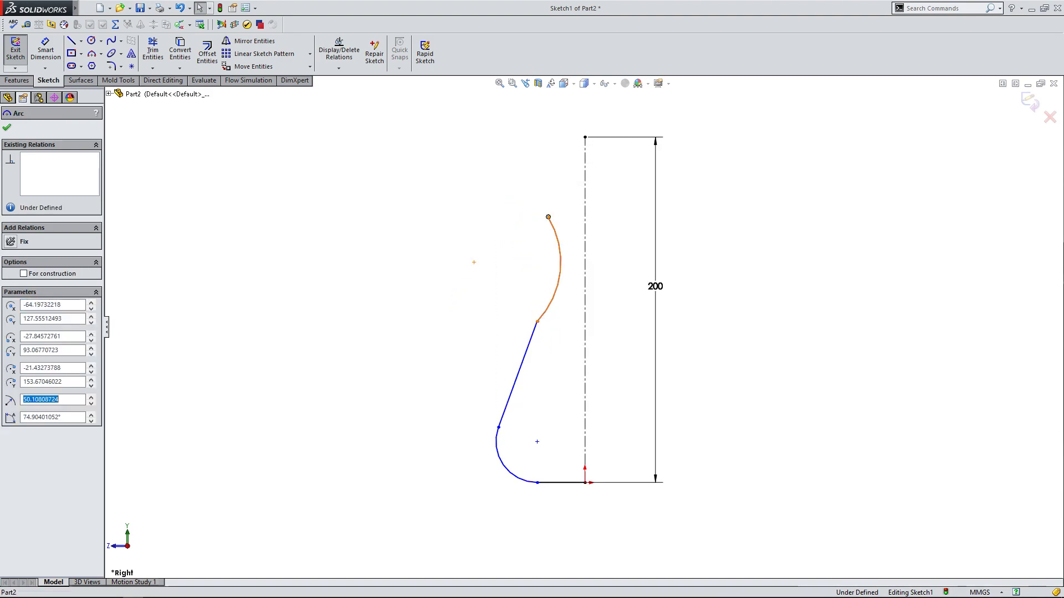
ctrl+click(529, 355)
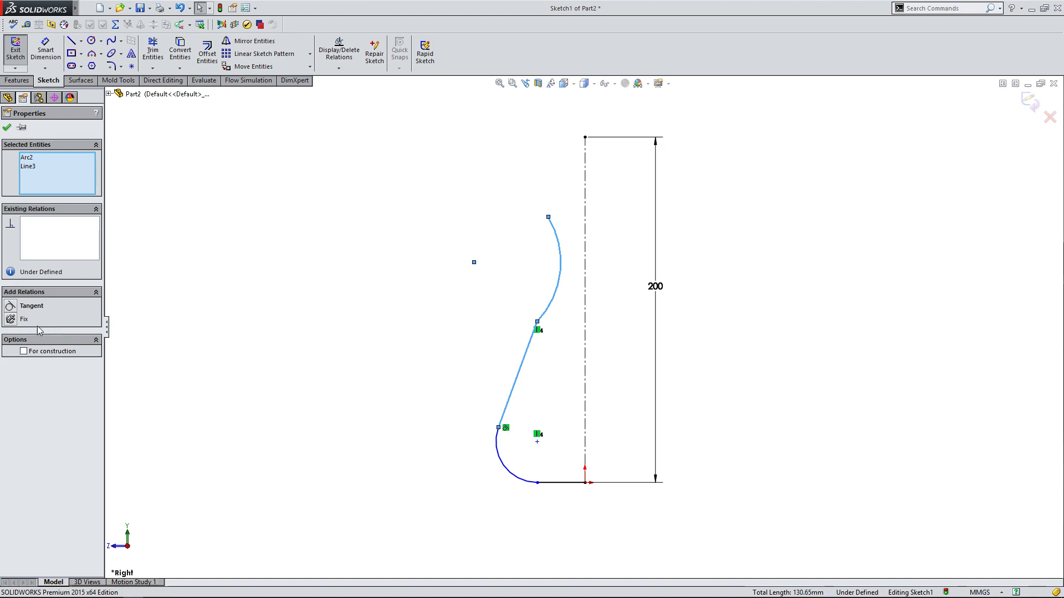
click(12, 308)
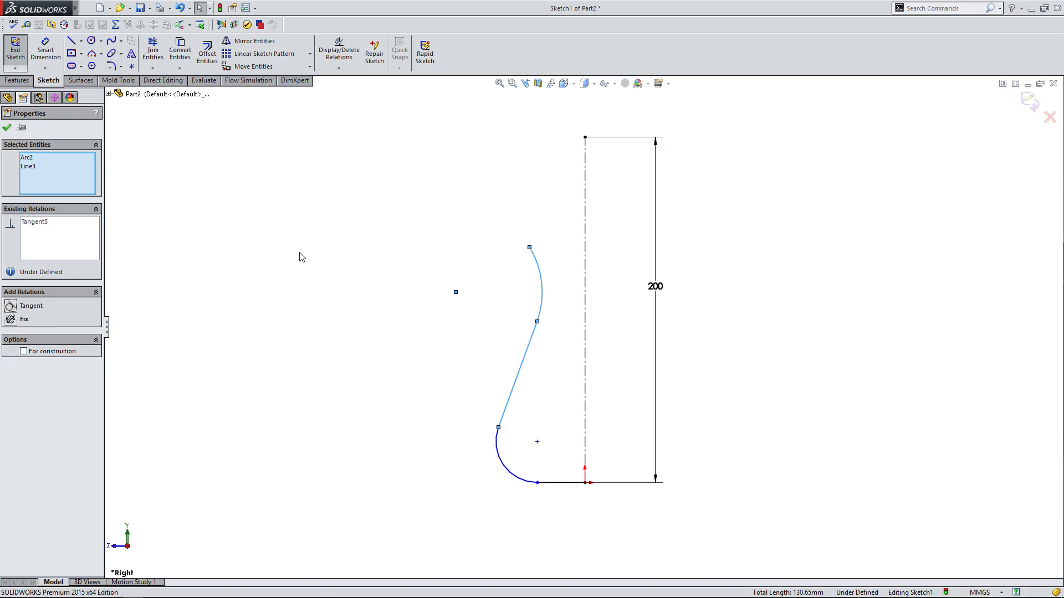
click(7, 129)
Reshape the profile by moving the line-to-upper-arc junction slightly down and extending the base line's outer endpoint away from the centerline.
drag(538, 322, 543, 343)
click(577, 521)
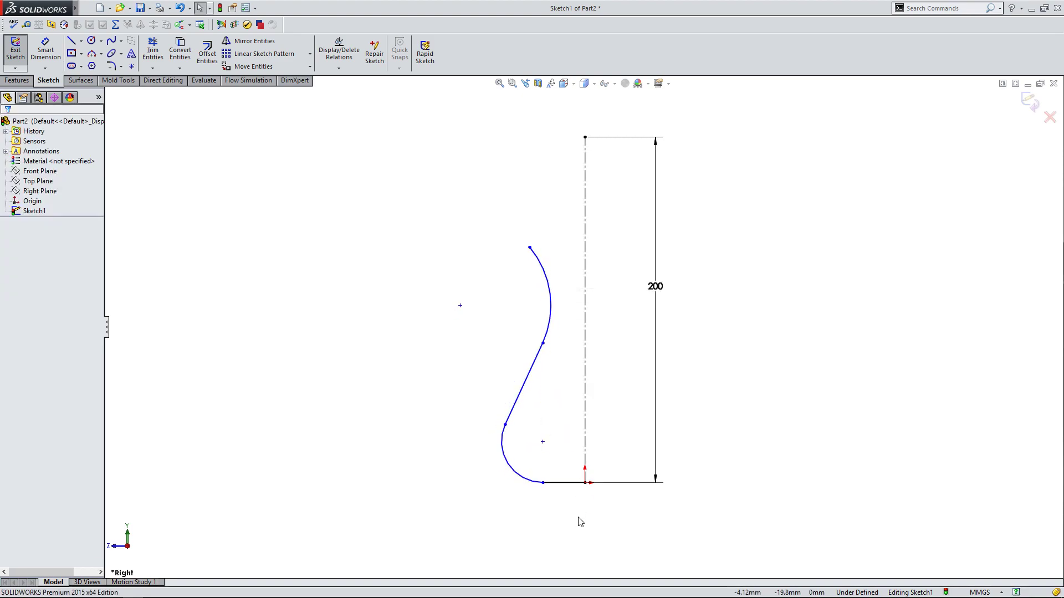
mouse_move(543, 483)
mouse_down()
mouse_move(518, 488)
mouse_move(556, 487)
mouse_move(529, 483)
mouse_up()
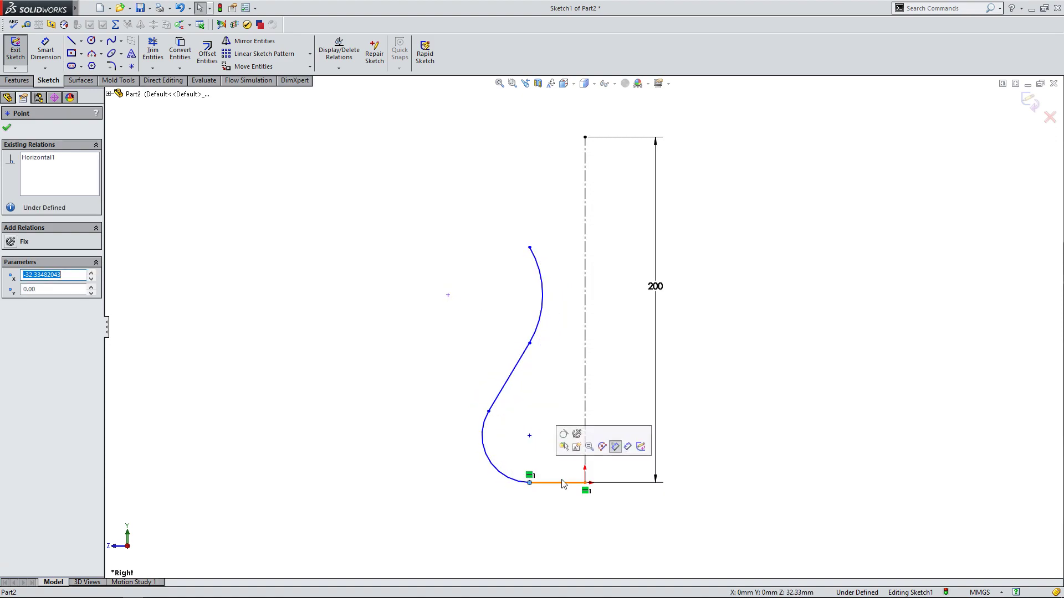
click(549, 518)
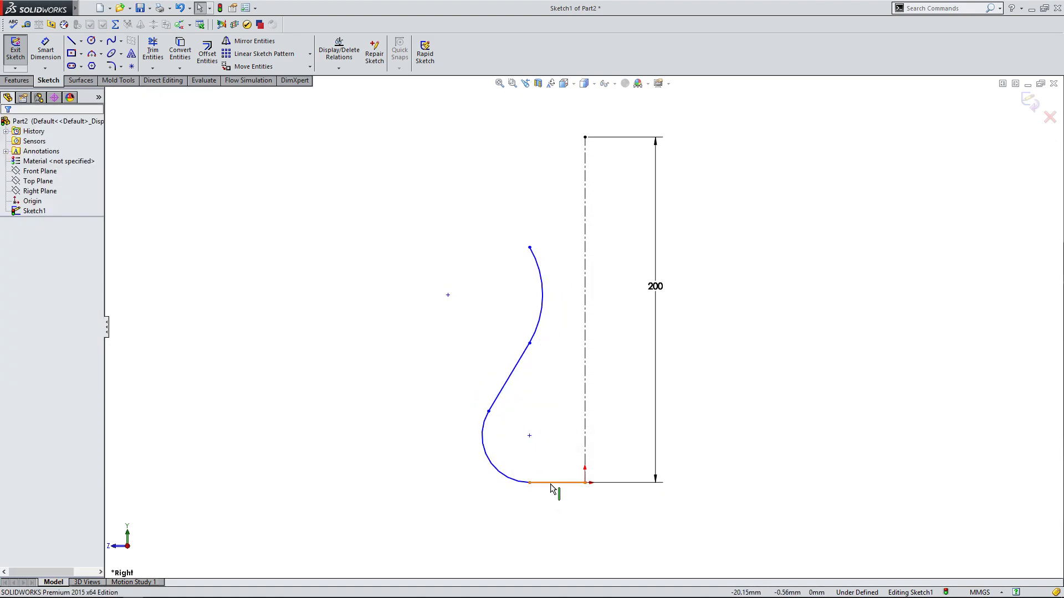
drag(530, 483, 516, 488)
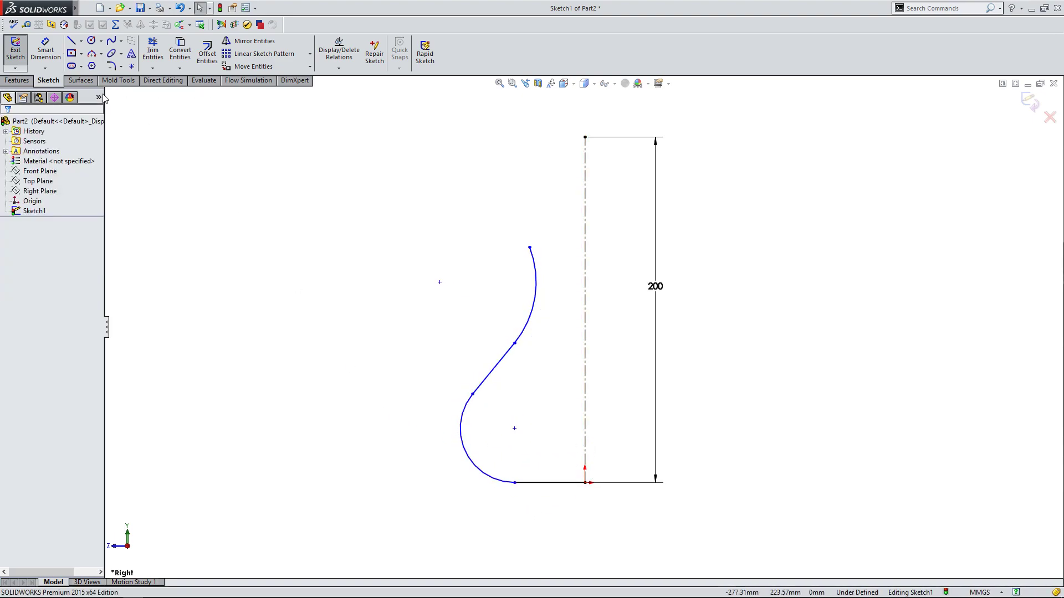
Sketch a vertical line about 76 mm long outside the lower arc, ending level with the base line, and convert it to construction geometry.
click(78, 45)
click(410, 351)
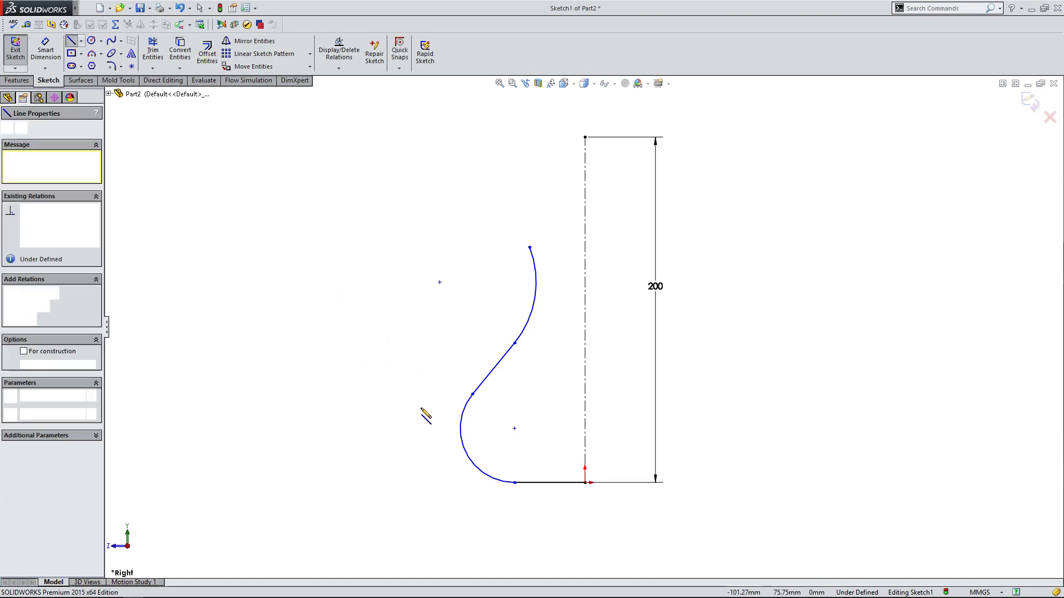
click(411, 483)
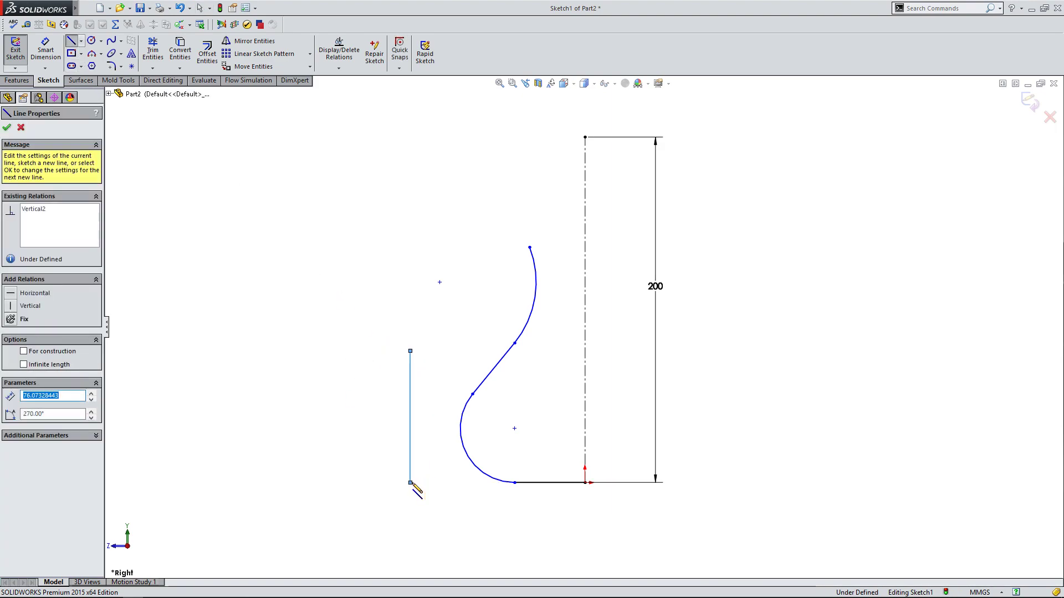
key(Escape)
click(410, 439)
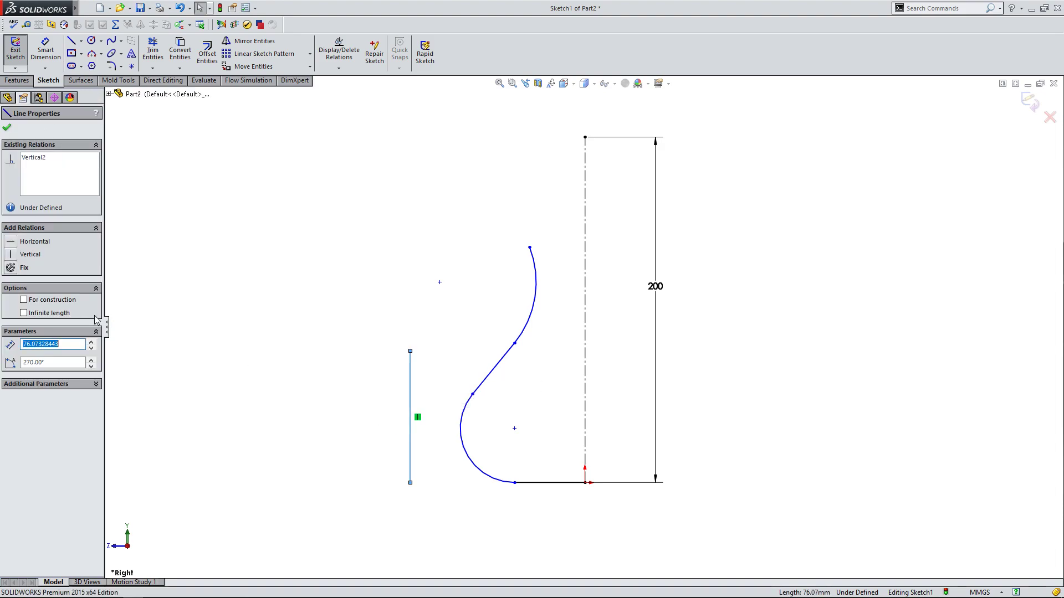
click(24, 300)
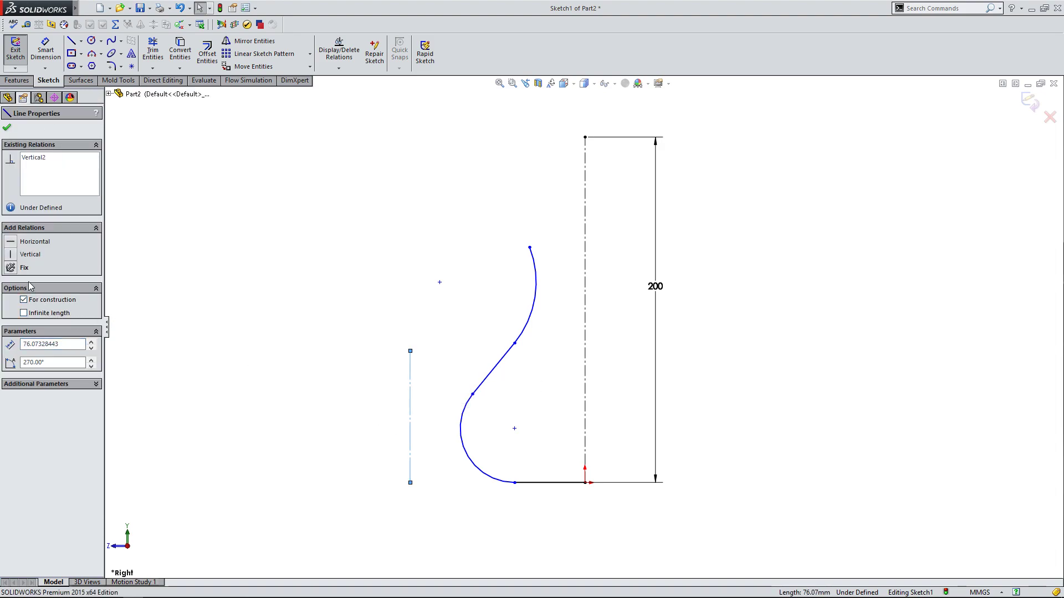
click(7, 129)
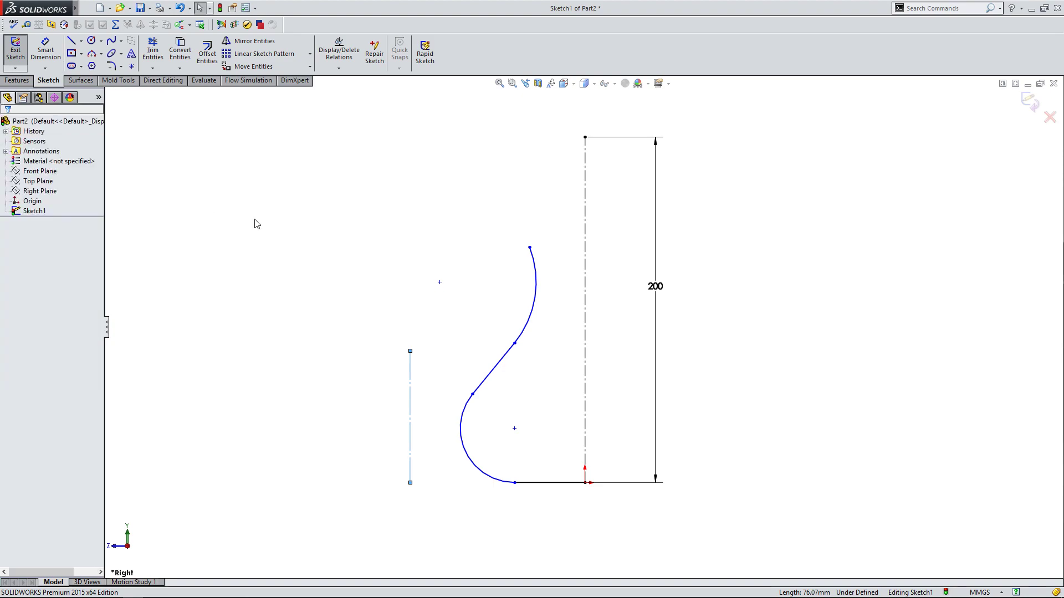
Make the vertical construction line tangent to the lower arc.
click(410, 414)
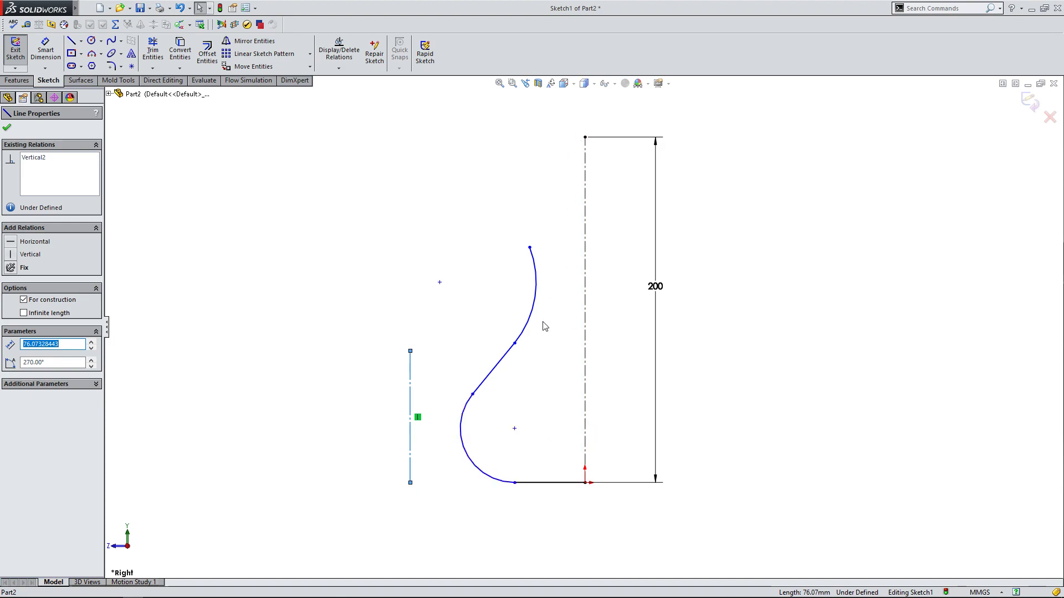
ctrl+click(462, 440)
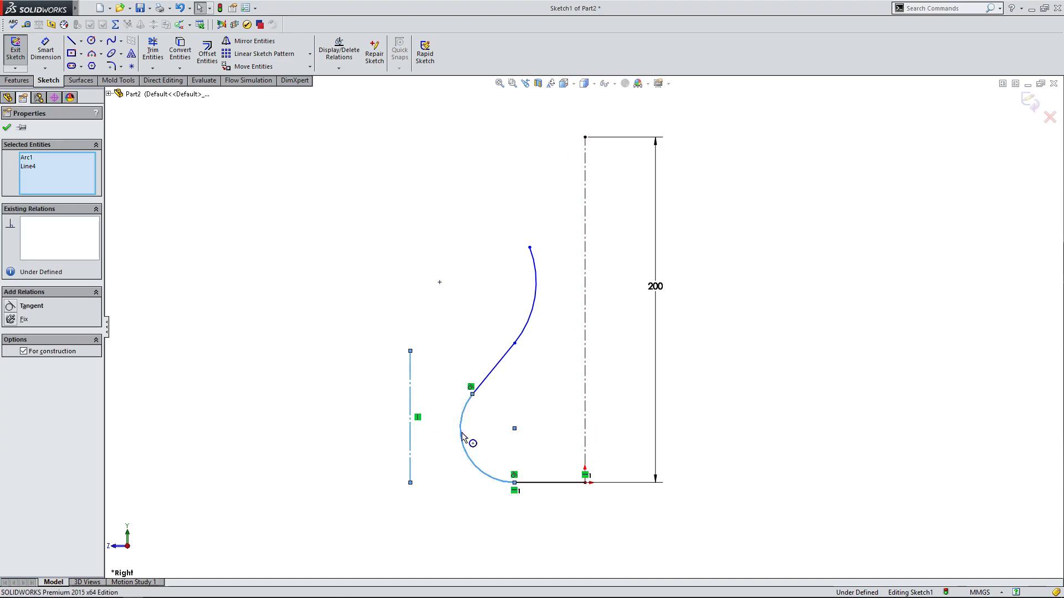
click(17, 309)
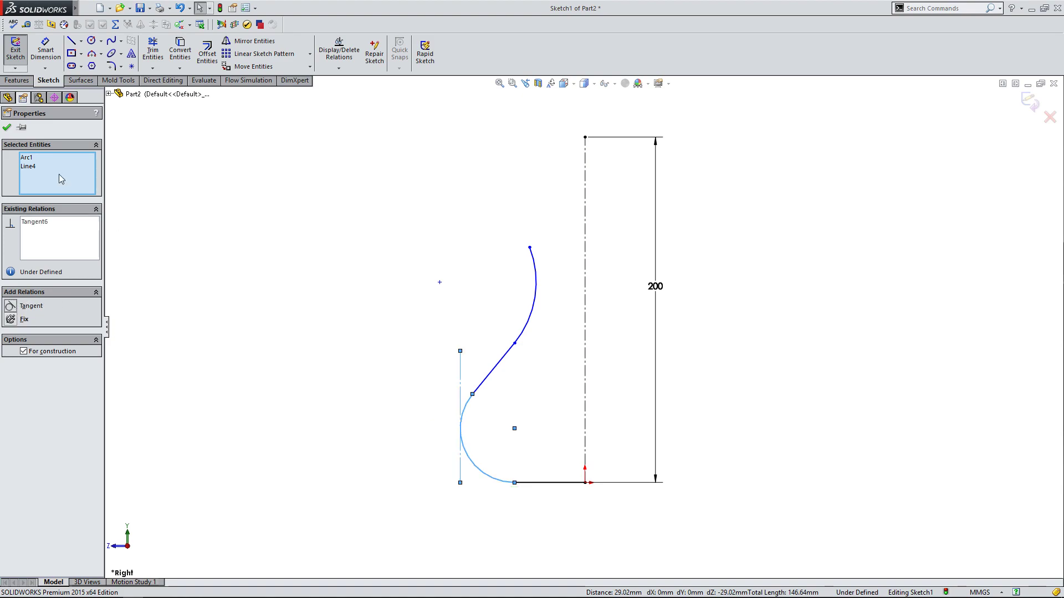
click(6, 129)
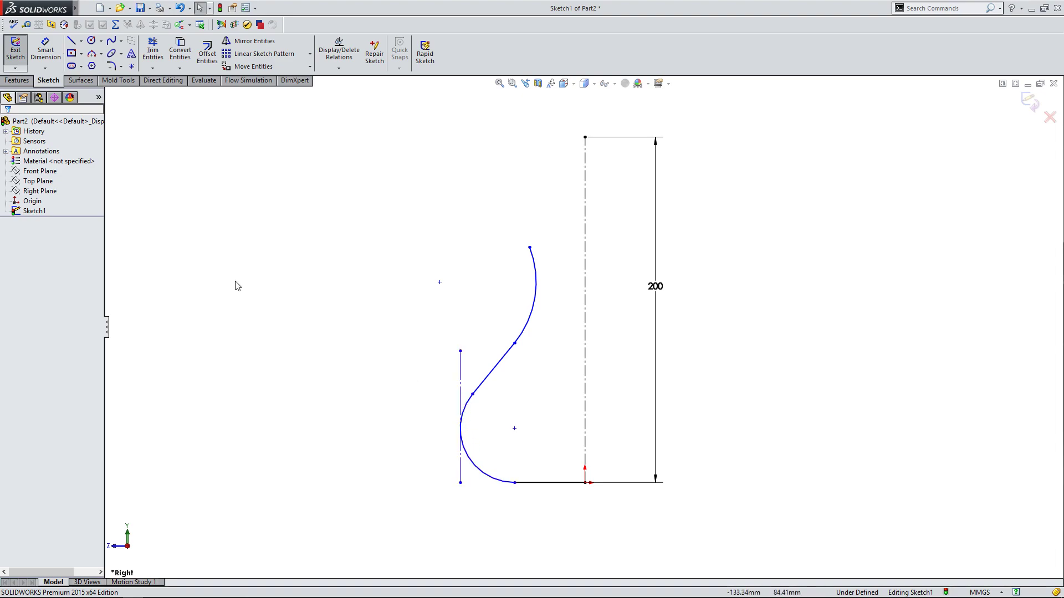
Dimension the horizontal distance between the construction line and the centerline below the profile at 50 mm.
click(46, 53)
click(461, 377)
click(585, 393)
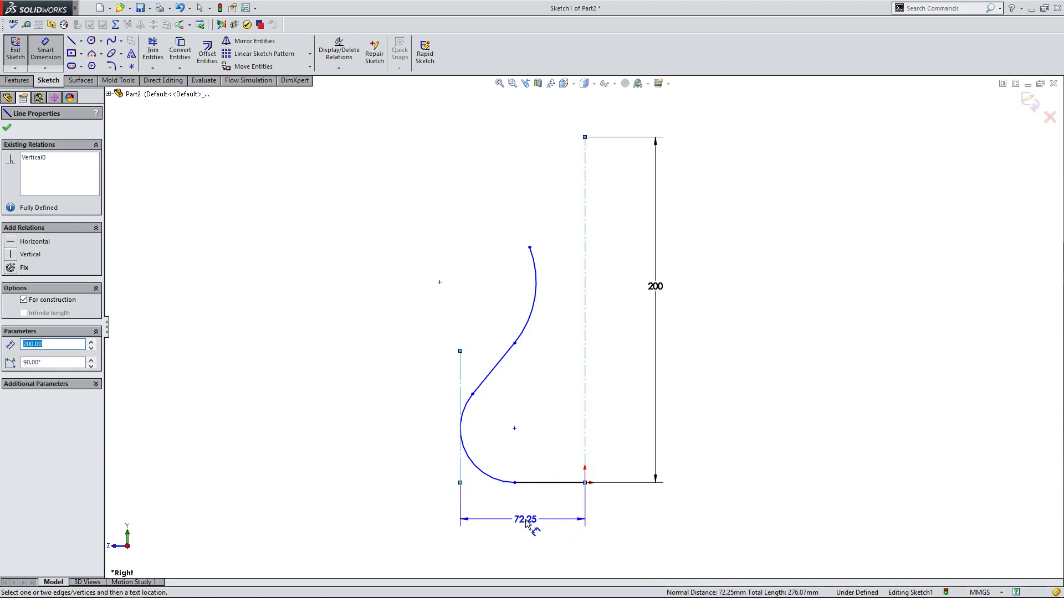
click(526, 523)
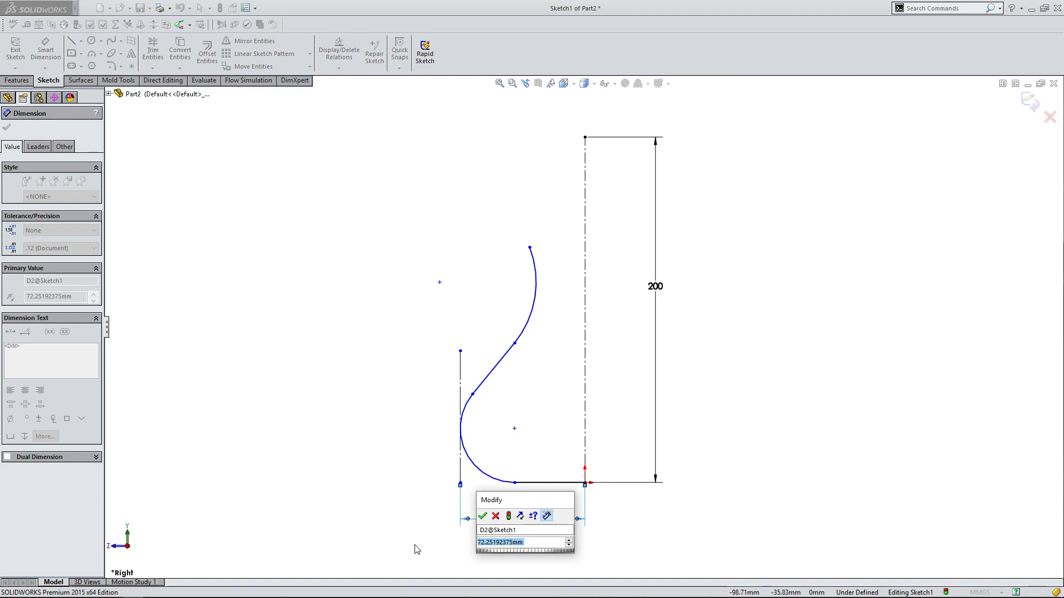
text(5)
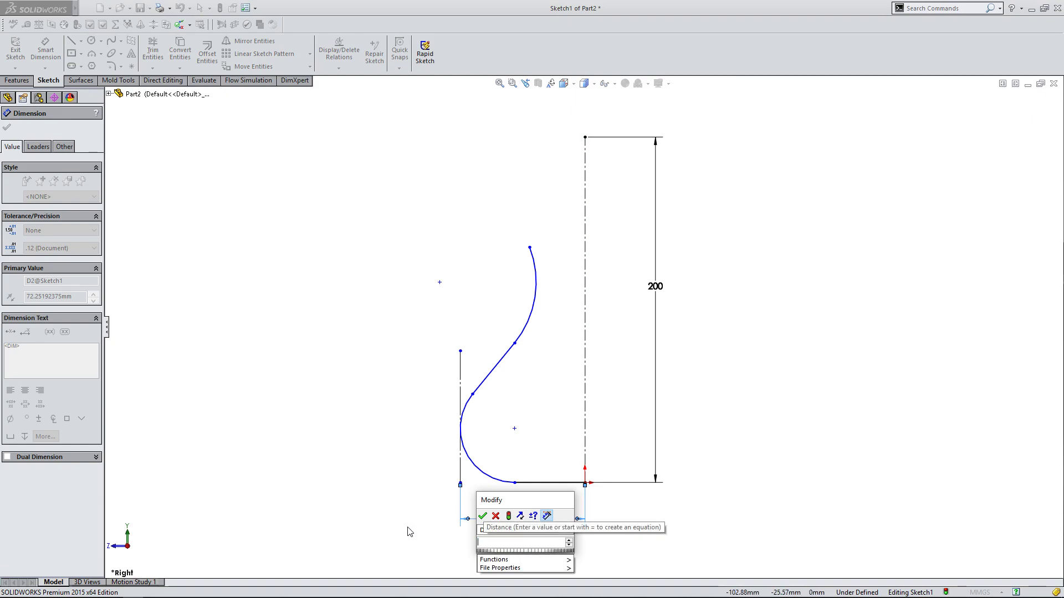
key(BackSpace)
text(60)
key(BackSpace)
key(BackSpace)
text(40)
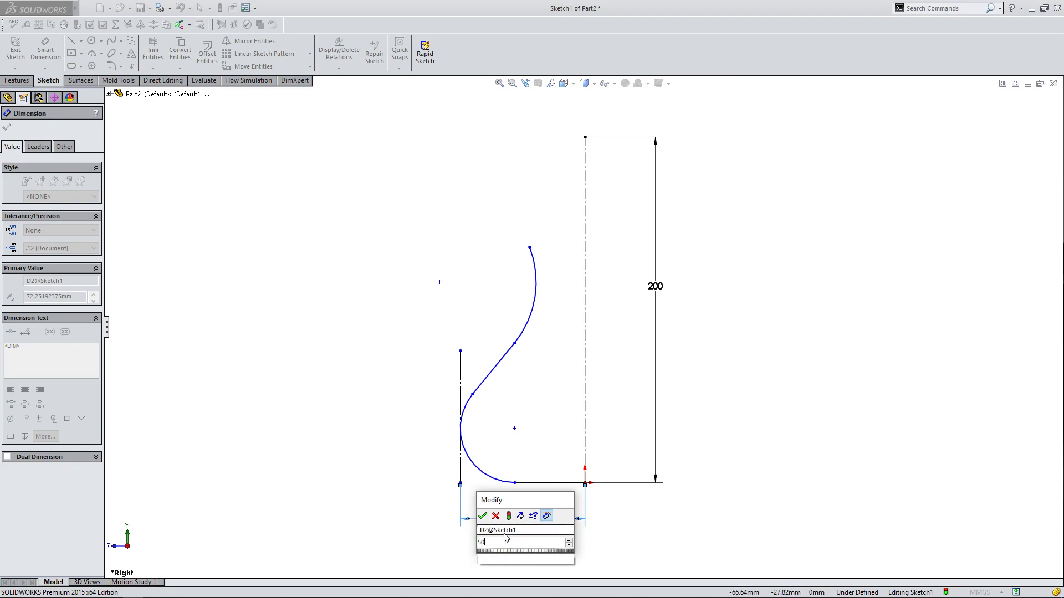
click(482, 517)
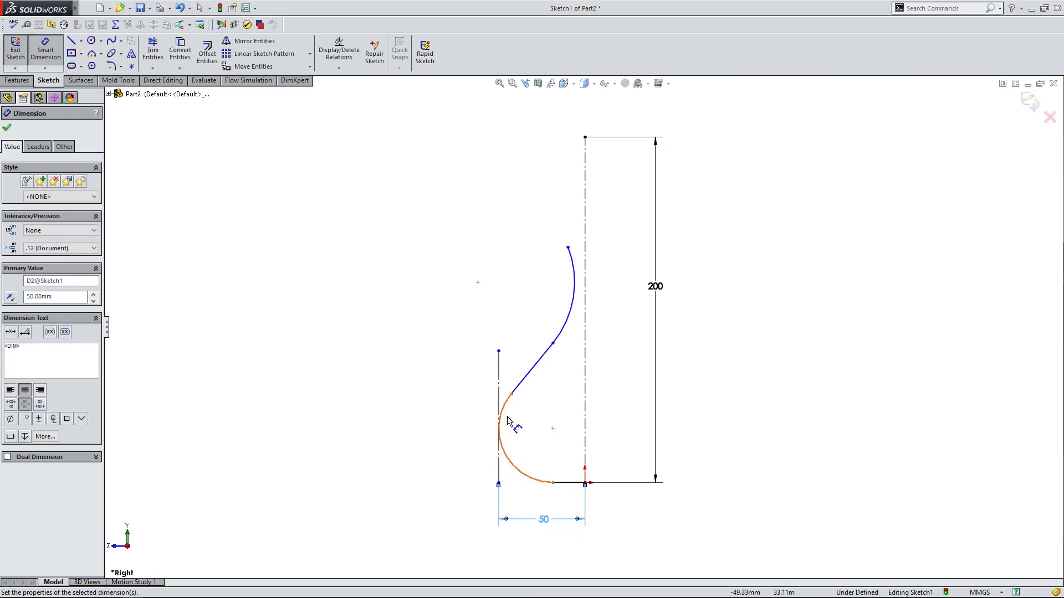
Set the distance between the construction line and the centerline to 75 mm.
click(536, 338)
double_click(543, 521)
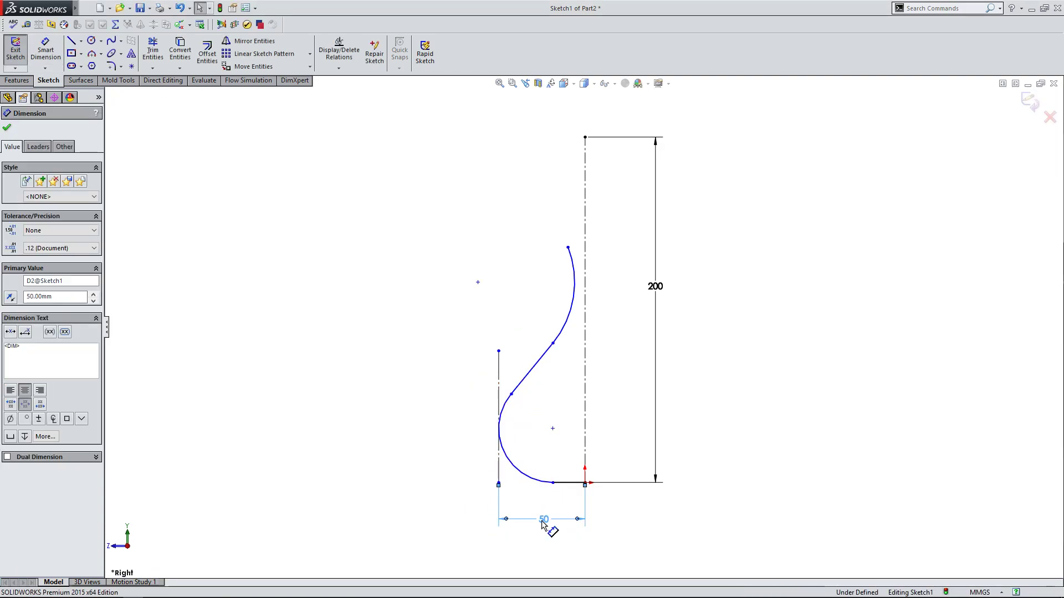
text(75)
key(Return)
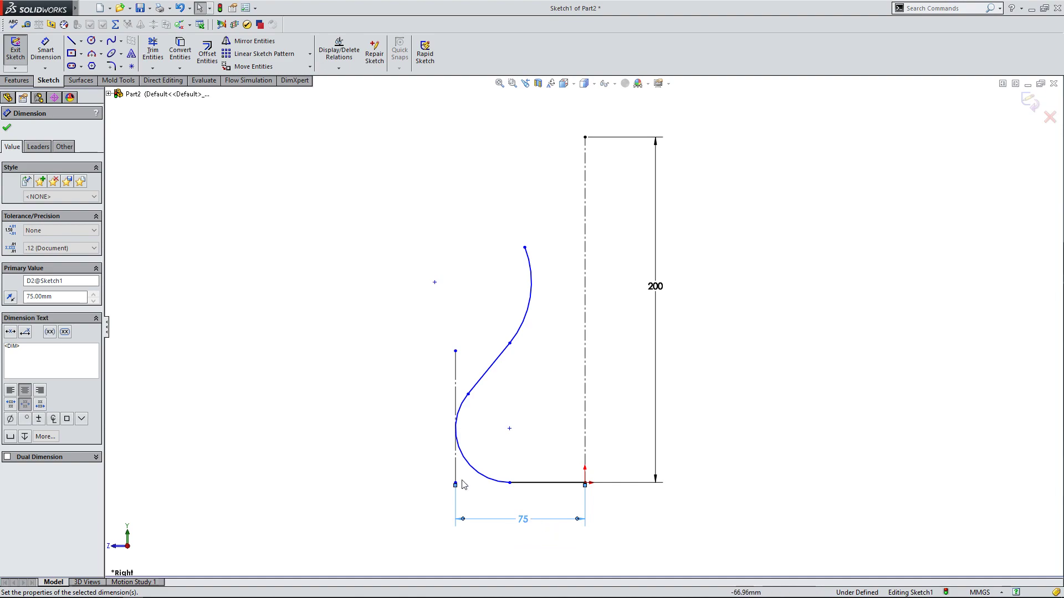
click(489, 459)
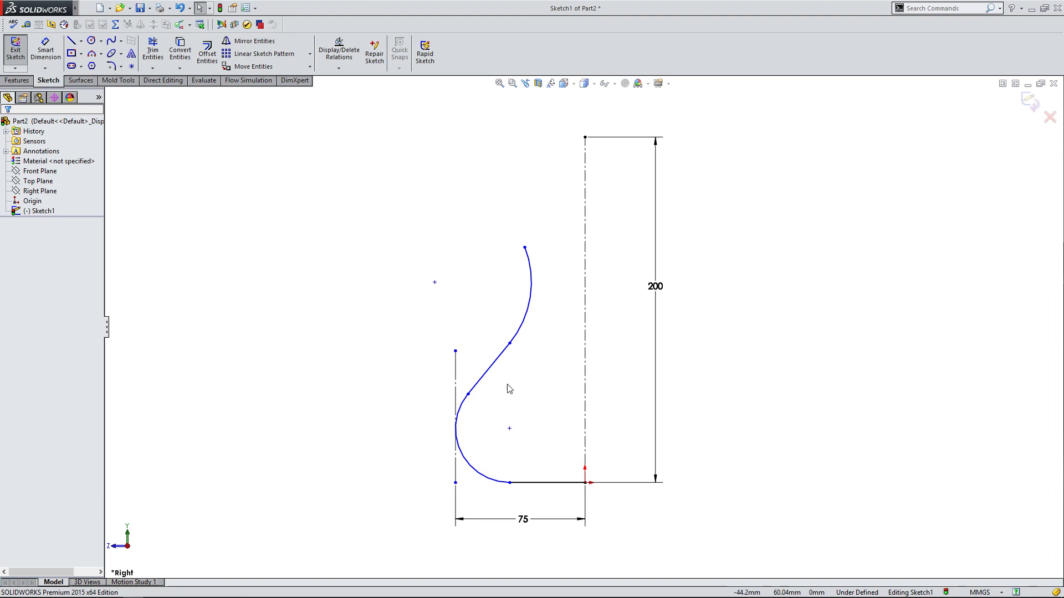
Adjust the profile by moving the line-to-upper-arc junction slightly outward and down, and shift the sloped line slightly up.
click(517, 488)
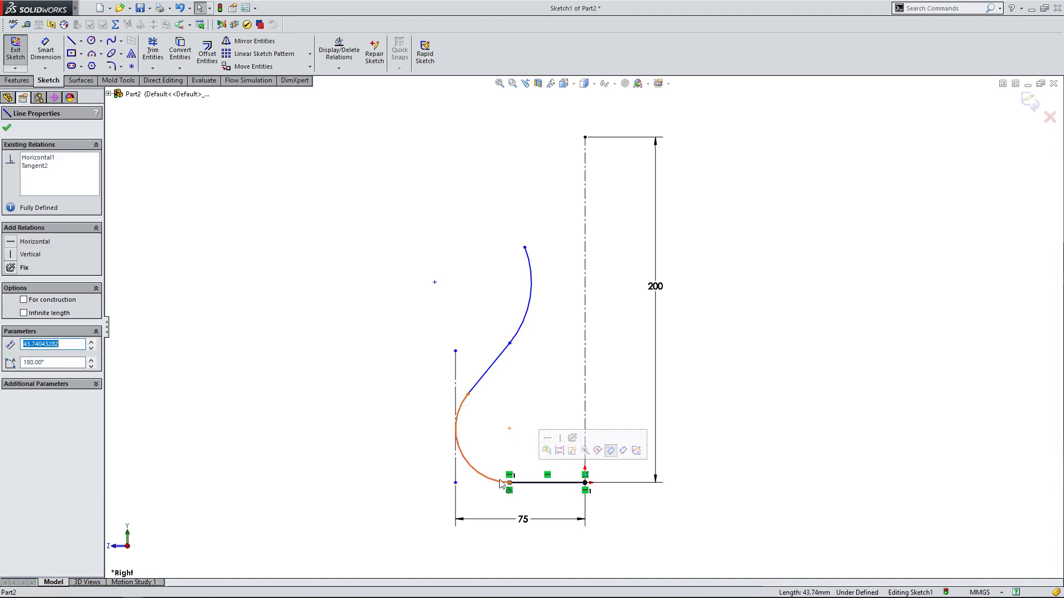
click(417, 446)
mouse_move(510, 343)
mouse_down()
mouse_move(524, 335)
mouse_move(516, 349)
mouse_move(503, 346)
mouse_up()
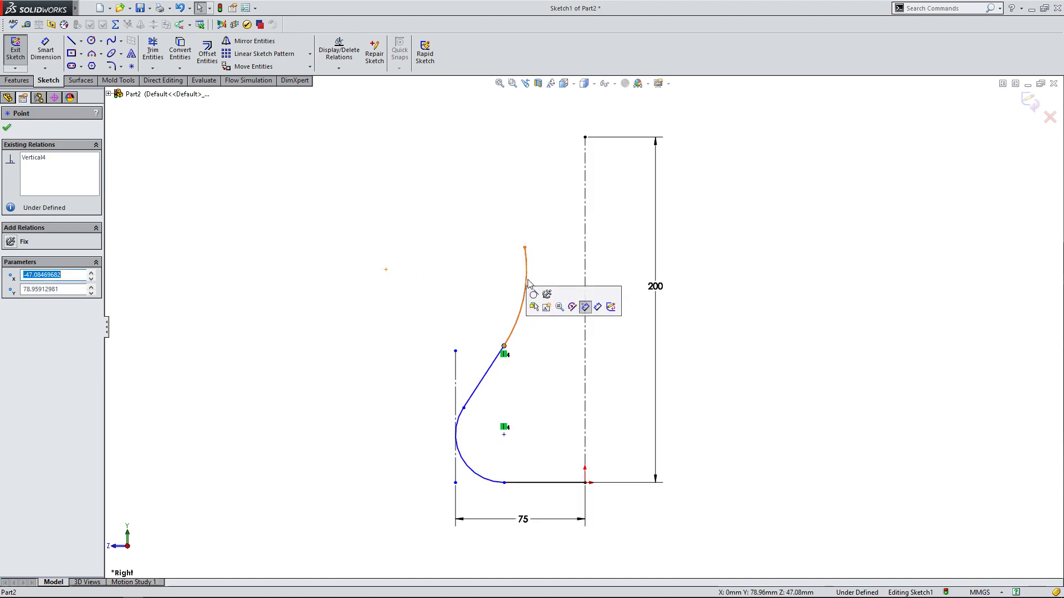
click(457, 436)
click(373, 467)
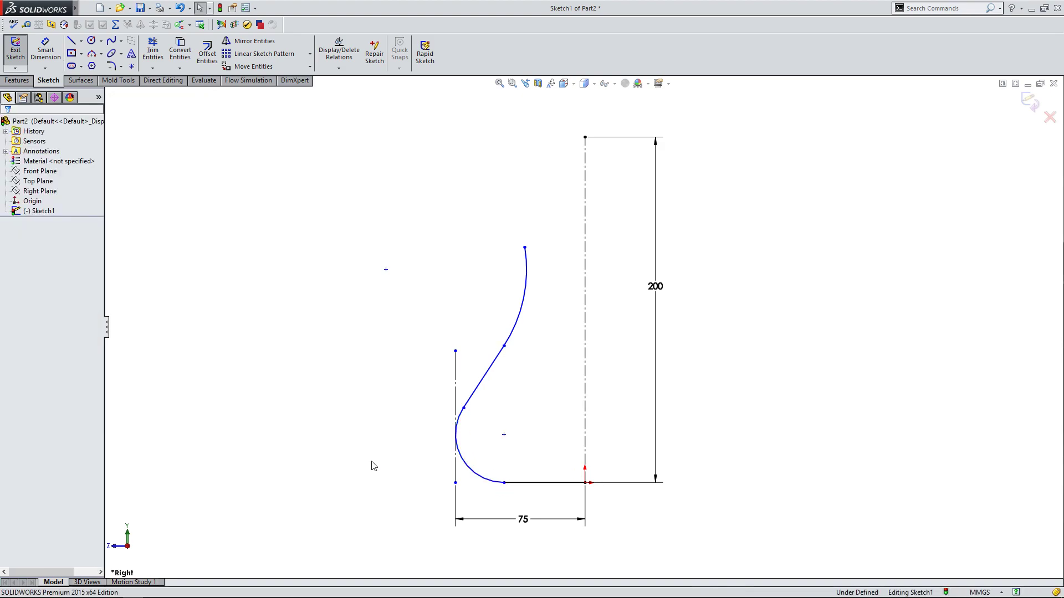
click(488, 370)
drag(488, 370, 488, 367)
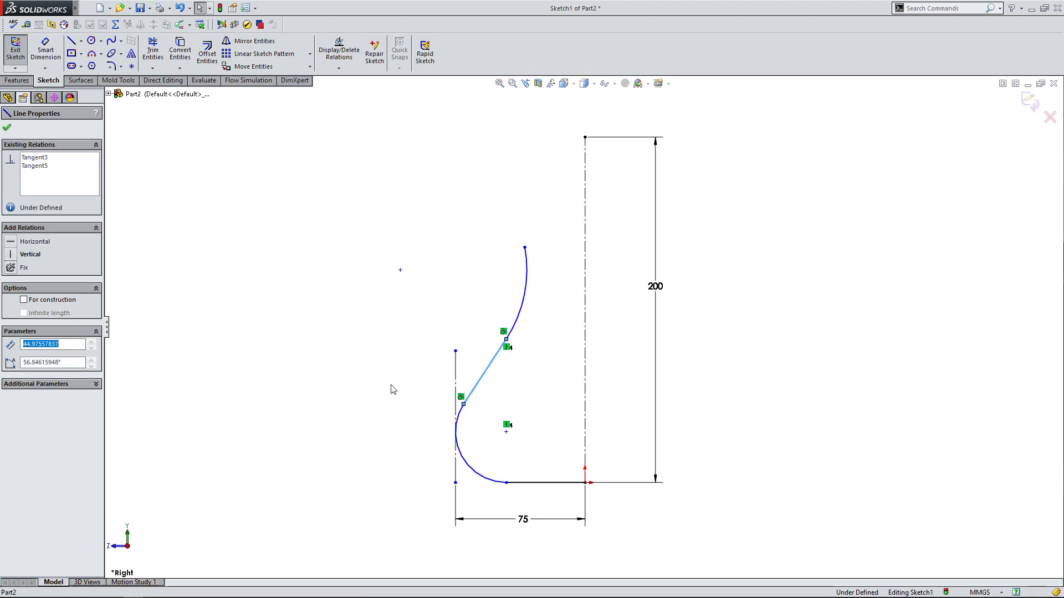
Dimension the angle between the sloped line and the horizontal base line at 45°.
click(397, 385)
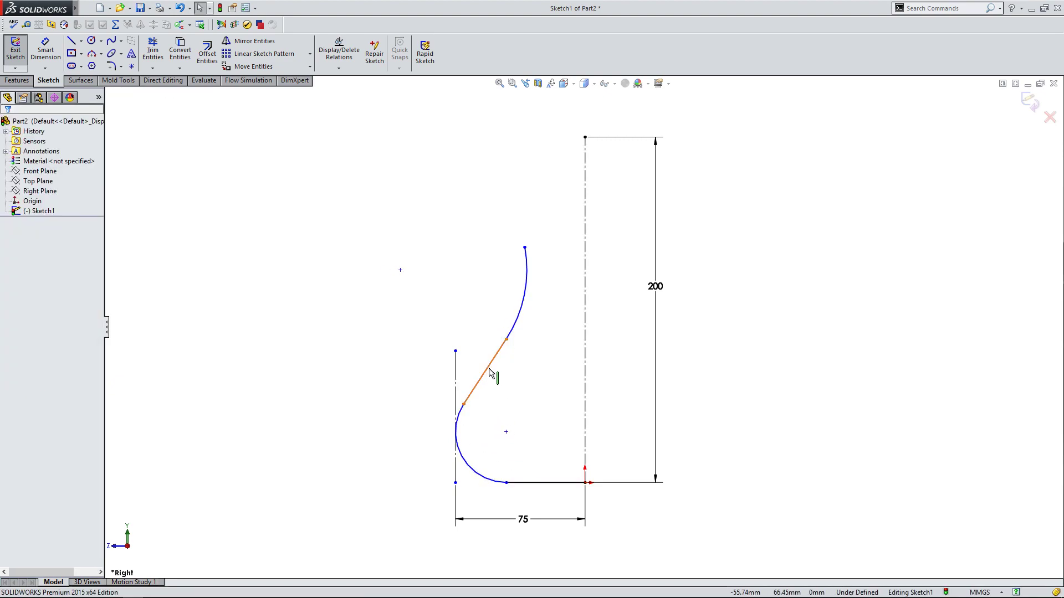
click(45, 50)
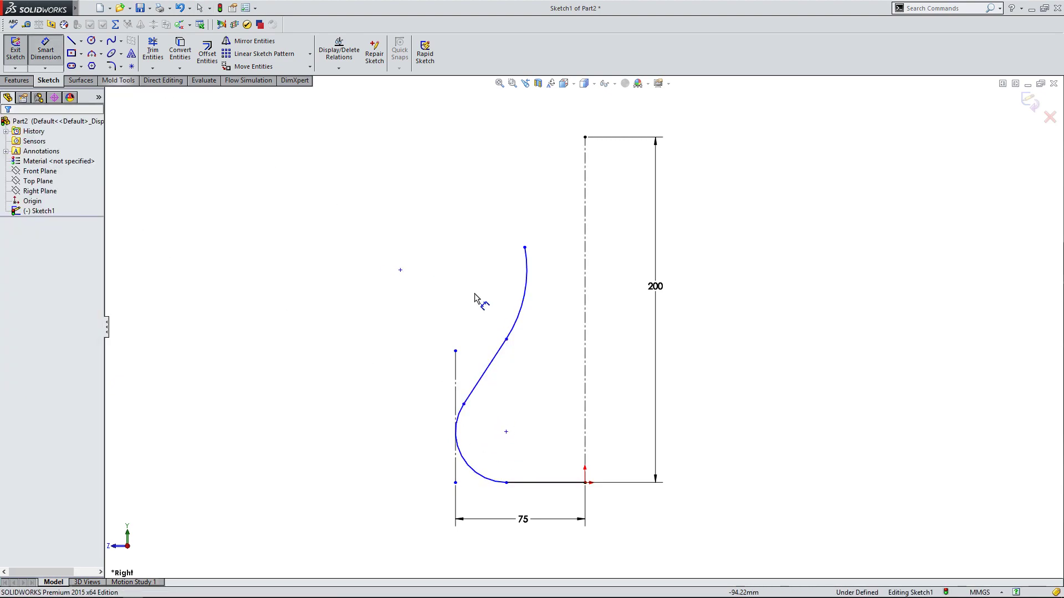
click(504, 354)
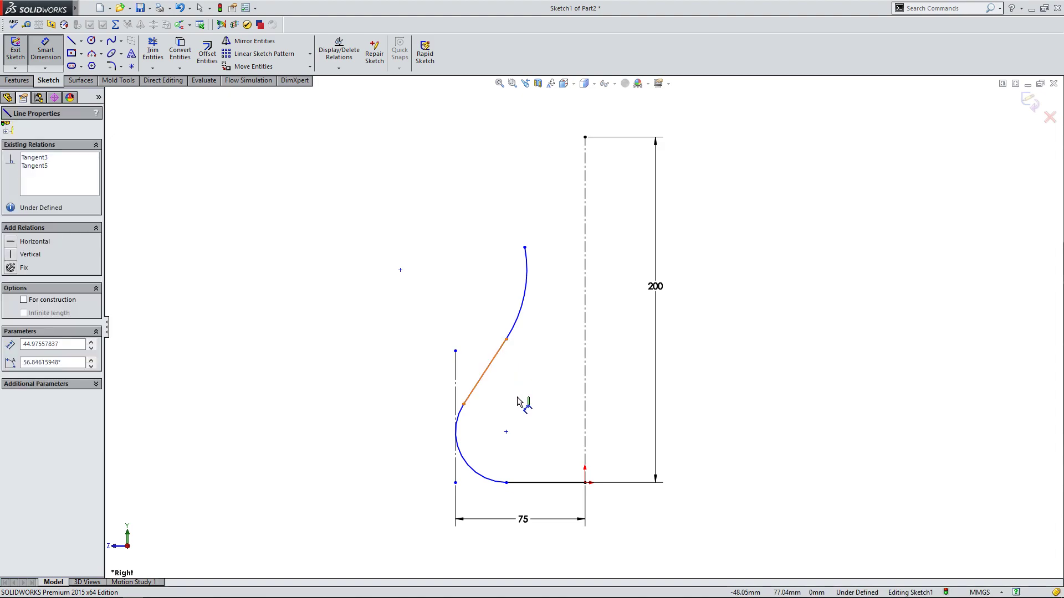
click(540, 487)
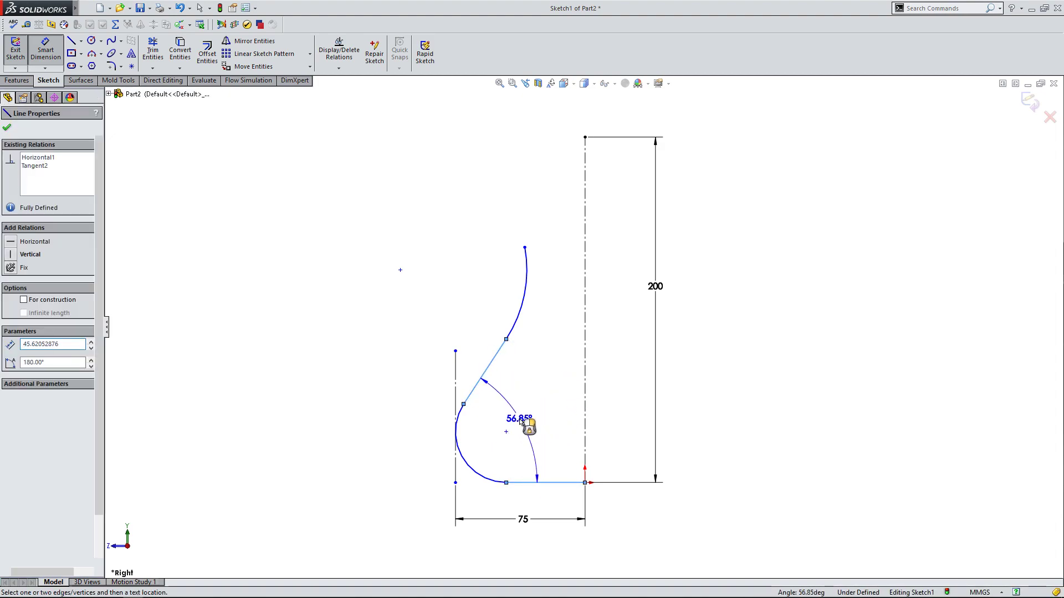
click(537, 427)
drag(477, 398, 309, 363)
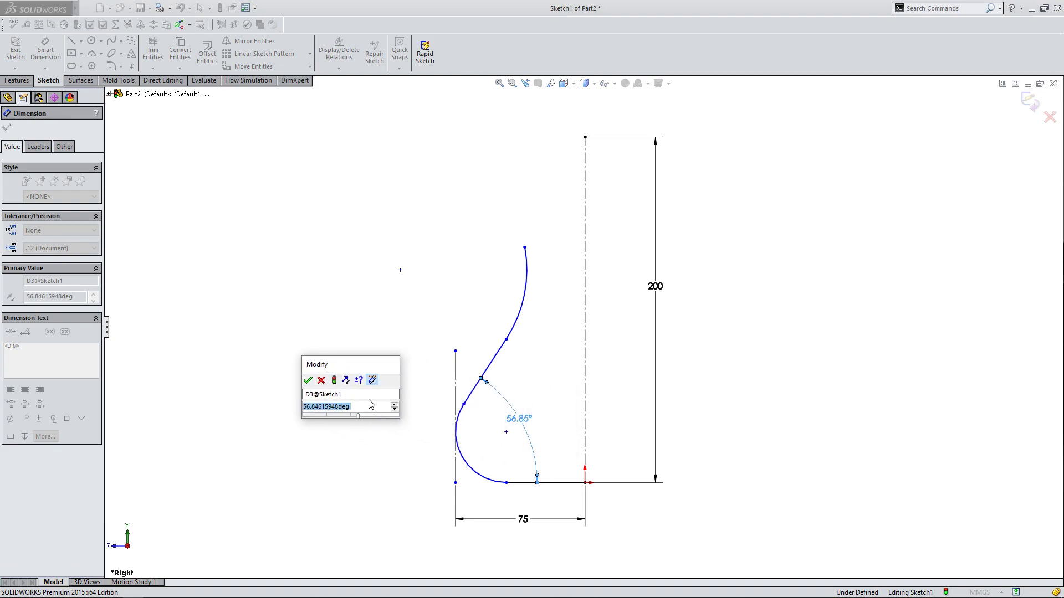
text(45)
key(Return)
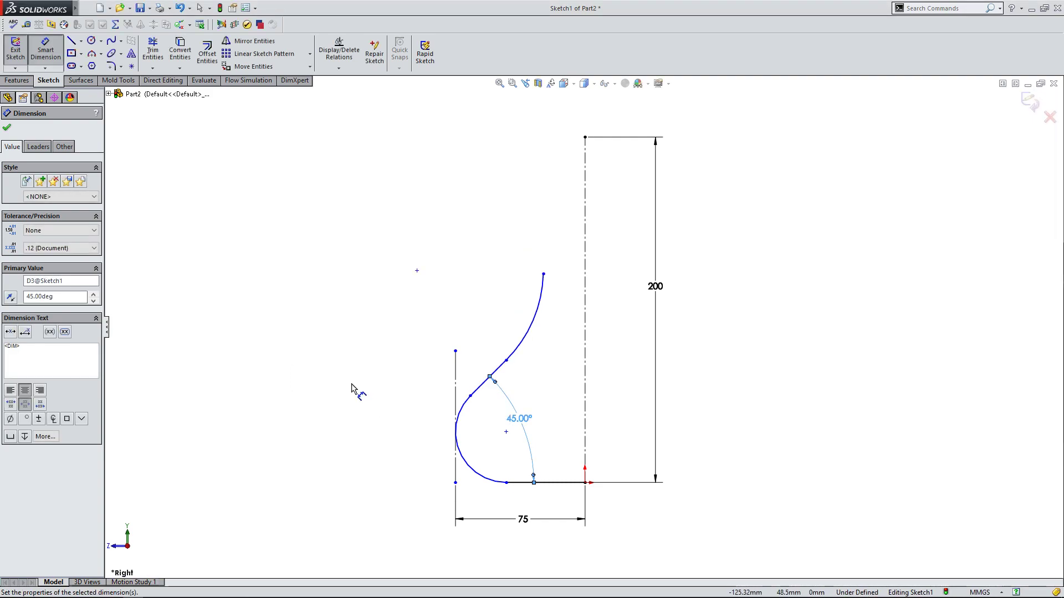
click(7, 128)
Adjust the profile by moving the upper arc, its free end, the junctions of the 45° line and the lower arc's center.
mouse_move(536, 329)
mouse_down()
mouse_move(549, 306)
mouse_move(524, 313)
mouse_up()
drag(507, 361, 543, 339)
drag(521, 284, 535, 265)
drag(520, 331, 565, 359)
click(482, 396)
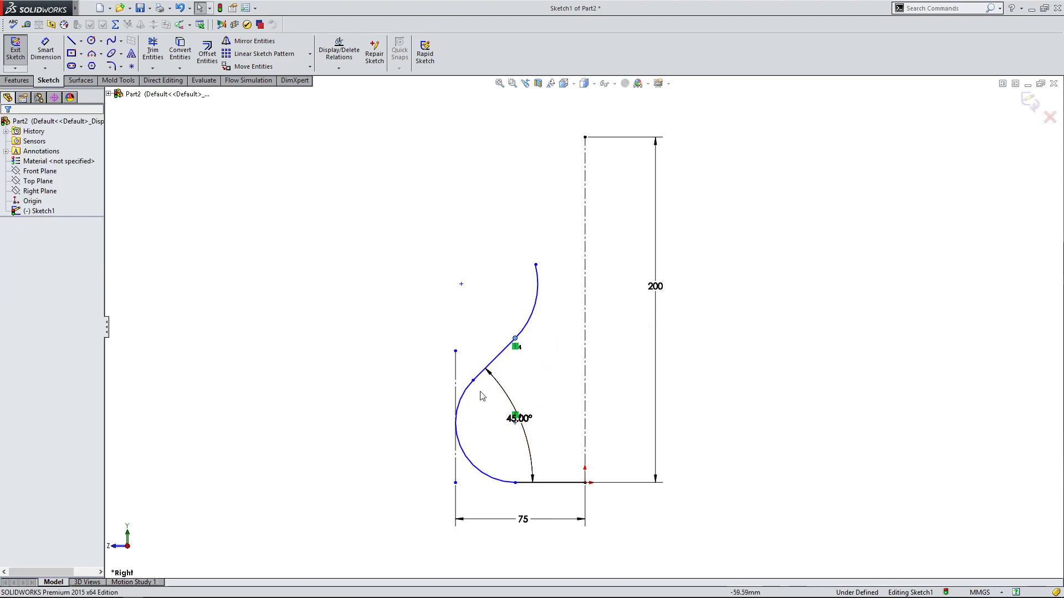
drag(473, 381, 491, 397)
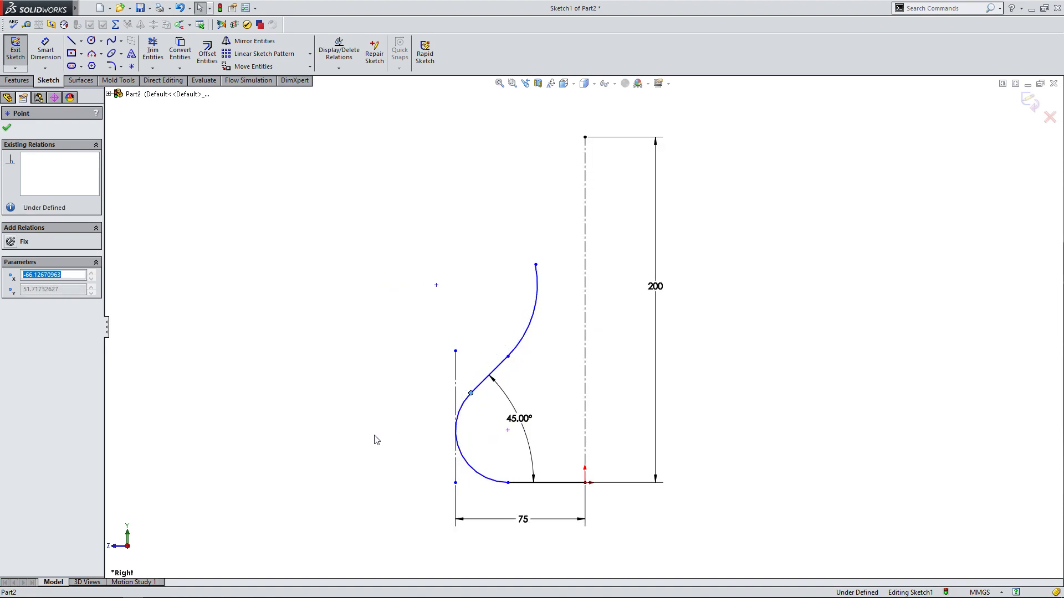
click(376, 439)
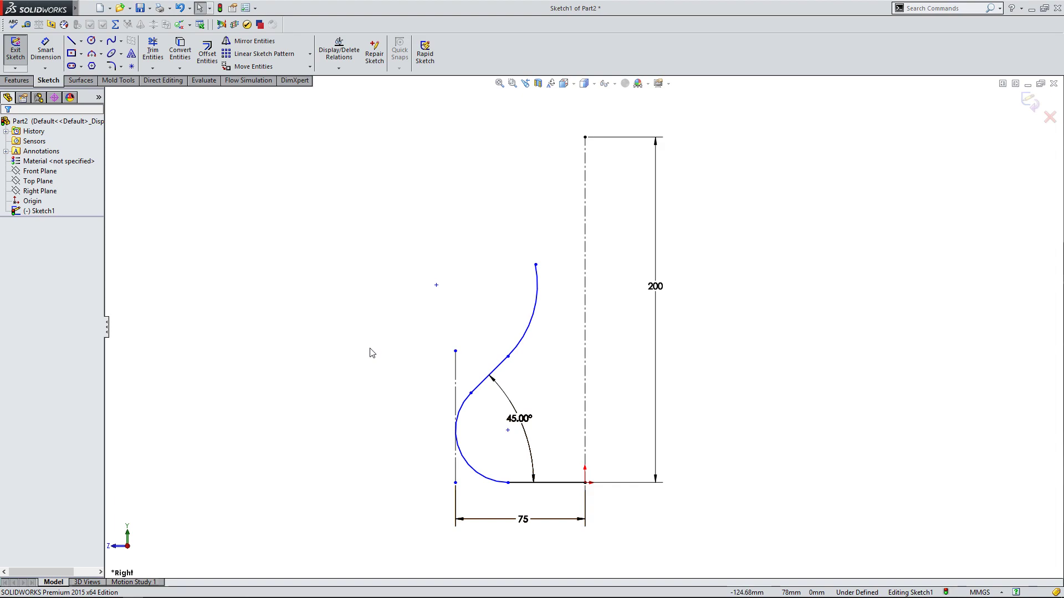
drag(508, 432, 509, 457)
click(477, 433)
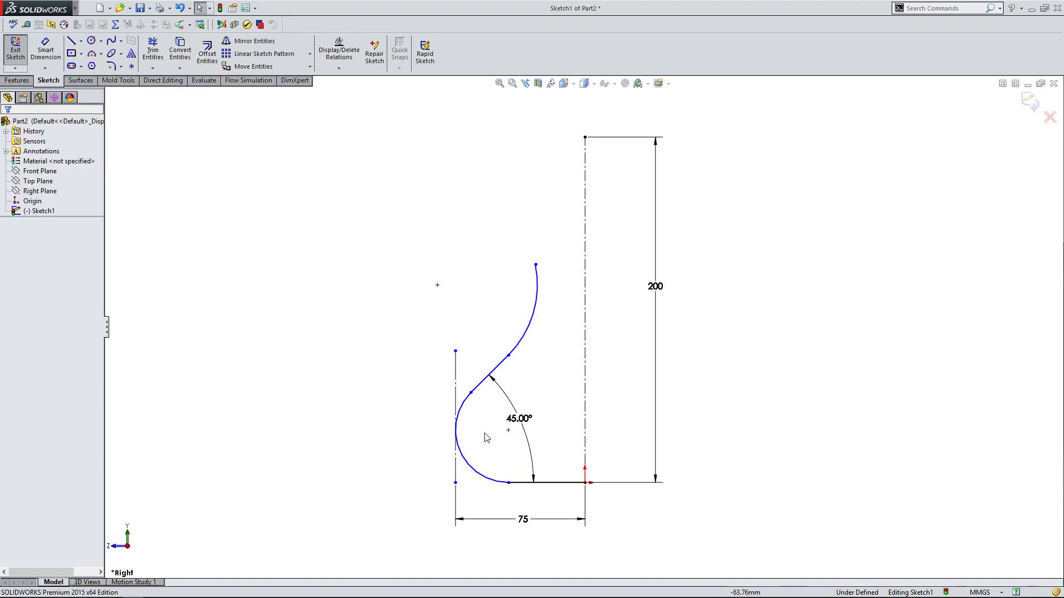
Dimension the vertical distance from the lower arc's center to the origin, keeping the length as drawn.
click(46, 50)
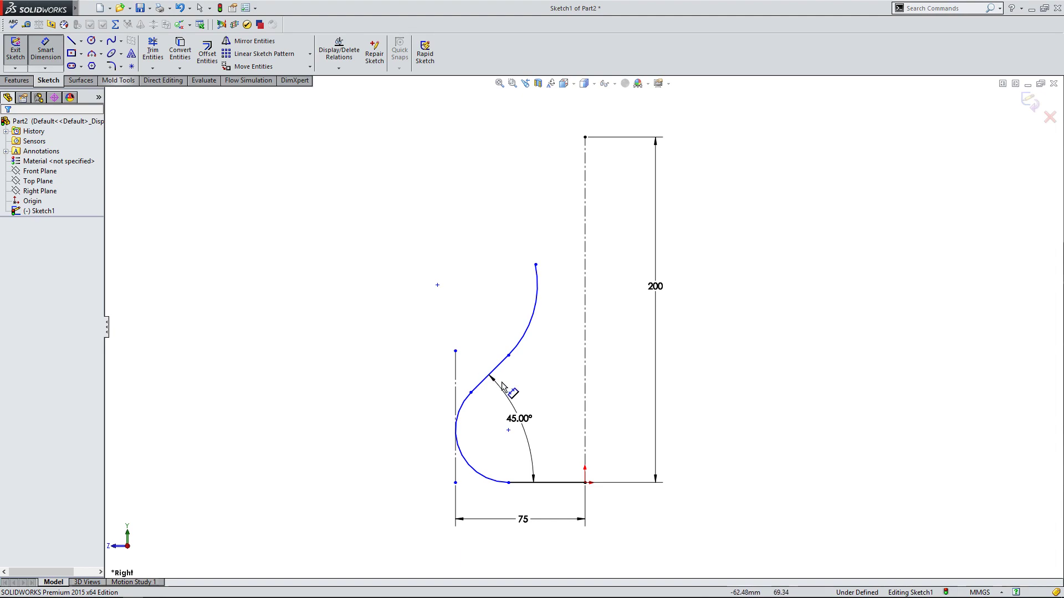
click(508, 431)
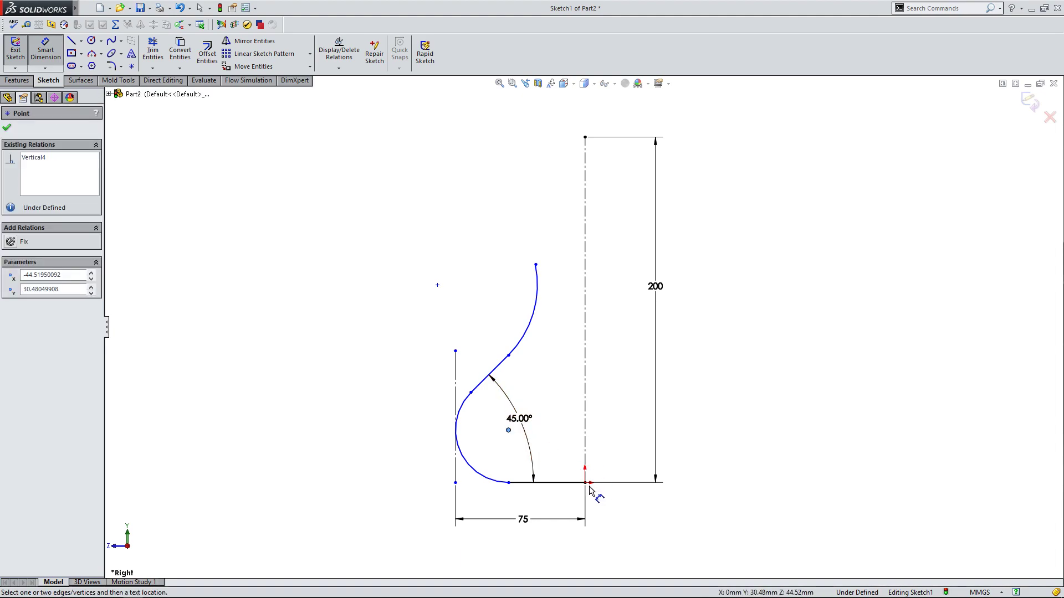
click(585, 483)
click(628, 455)
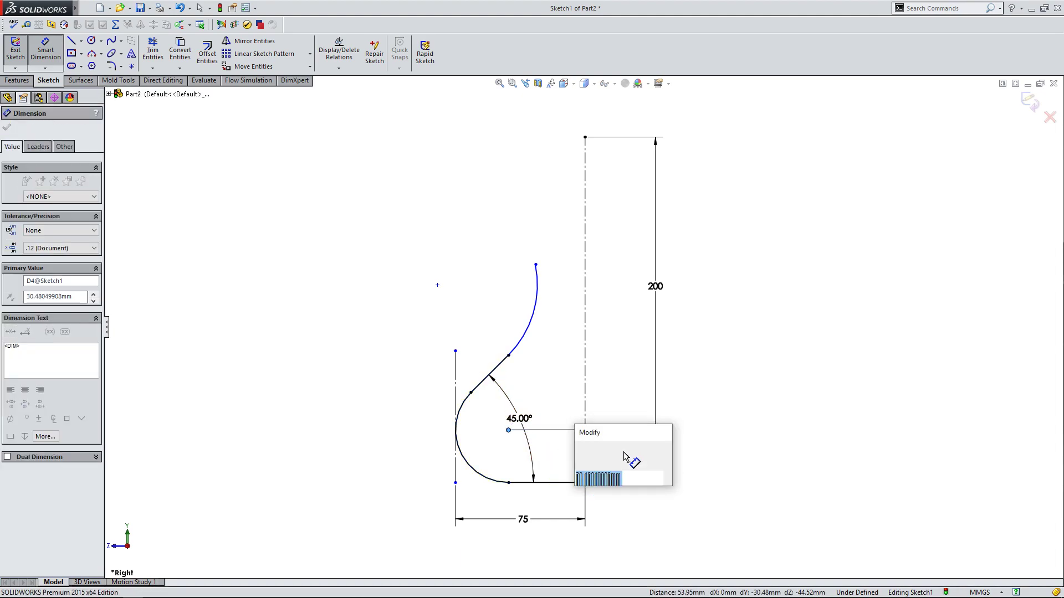
click(580, 449)
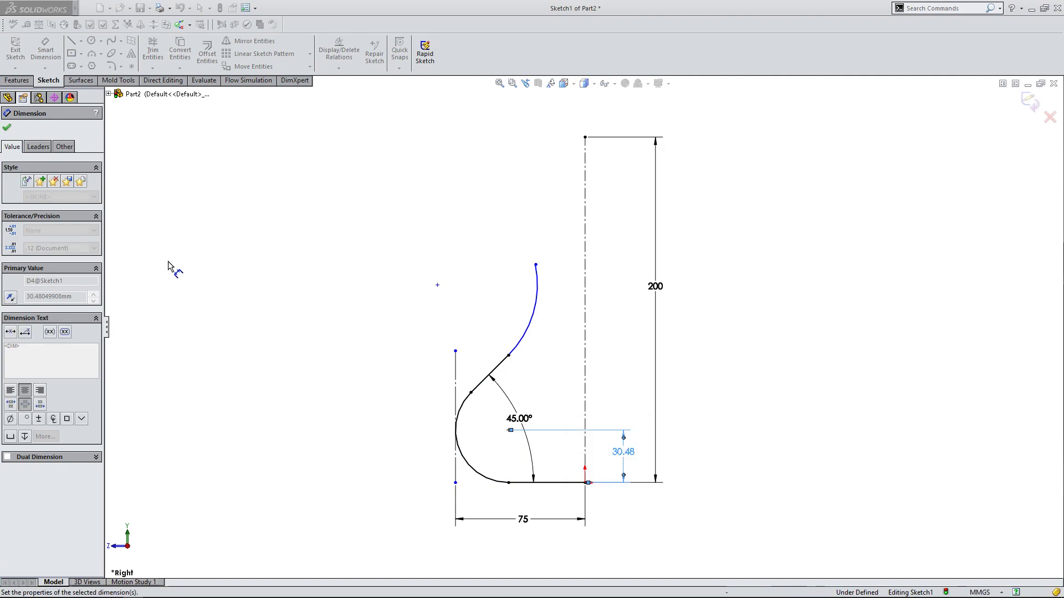
key(Escape)
Reshape the upper arc into a smaller one, with its free end lower and farther from the centerline.
click(534, 304)
drag(535, 311, 571, 312)
click(498, 314)
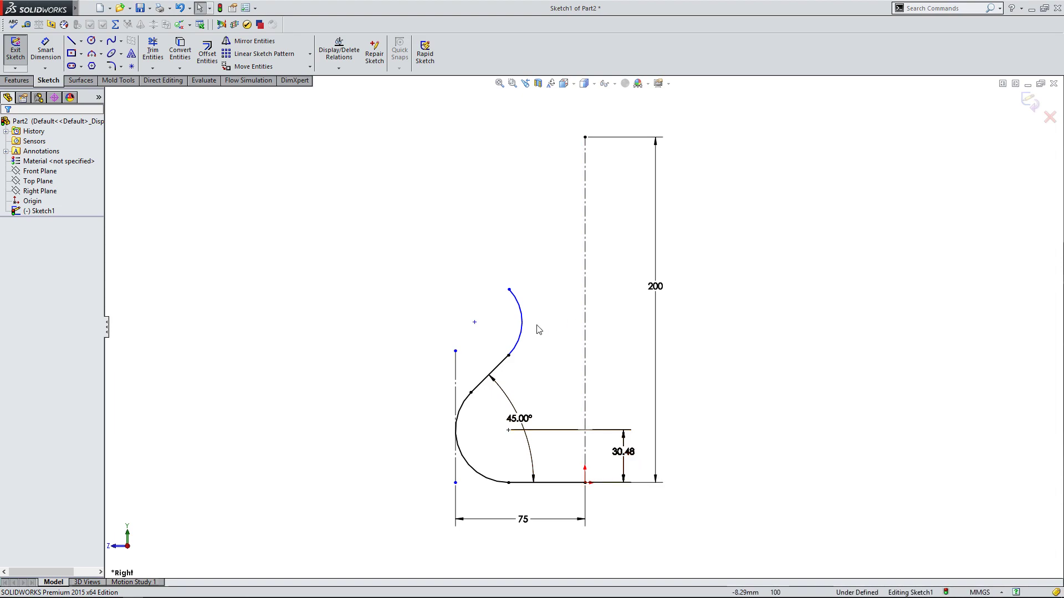
click(509, 356)
drag(508, 355, 528, 323)
click(417, 304)
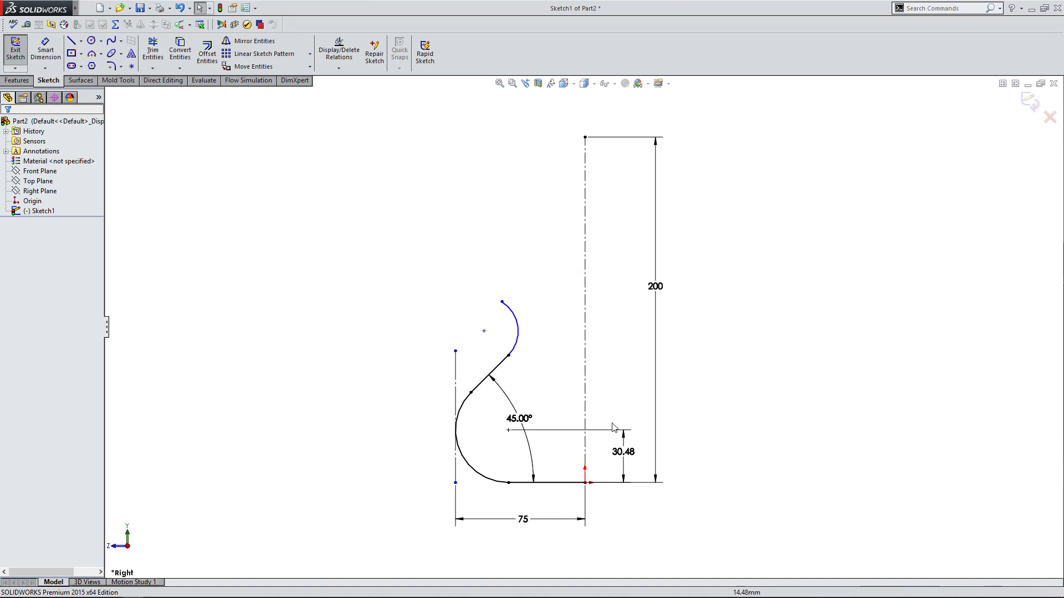
Delete the lower arc center's height dimension and move the junction of the sloped line and upper arc up toward the centerline.
click(630, 453)
key(Delete)
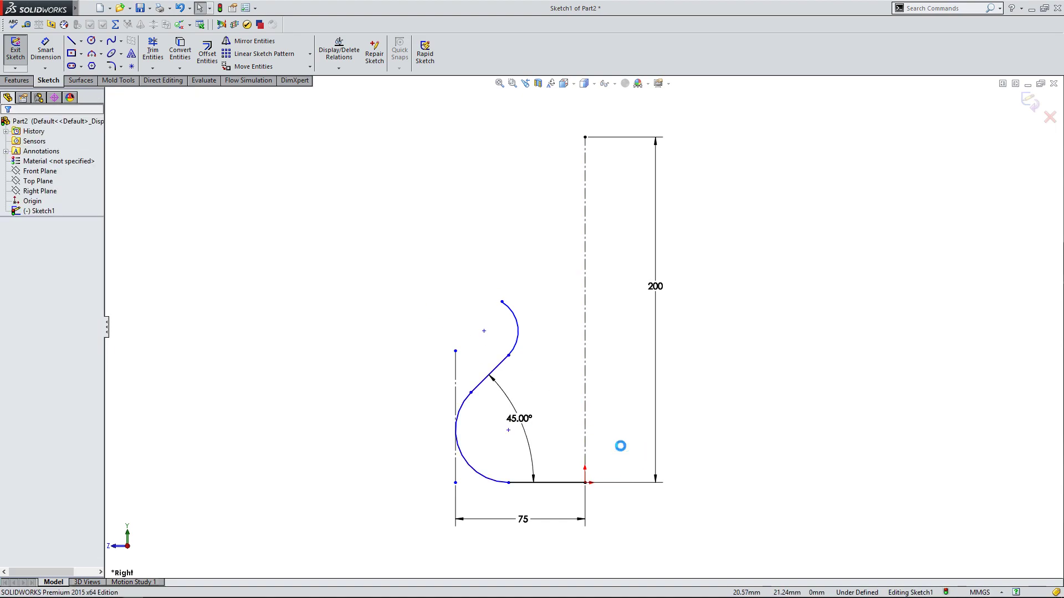
mouse_move(509, 355)
mouse_down()
mouse_move(531, 334)
mouse_move(575, 343)
mouse_up()
click(493, 314)
click(524, 329)
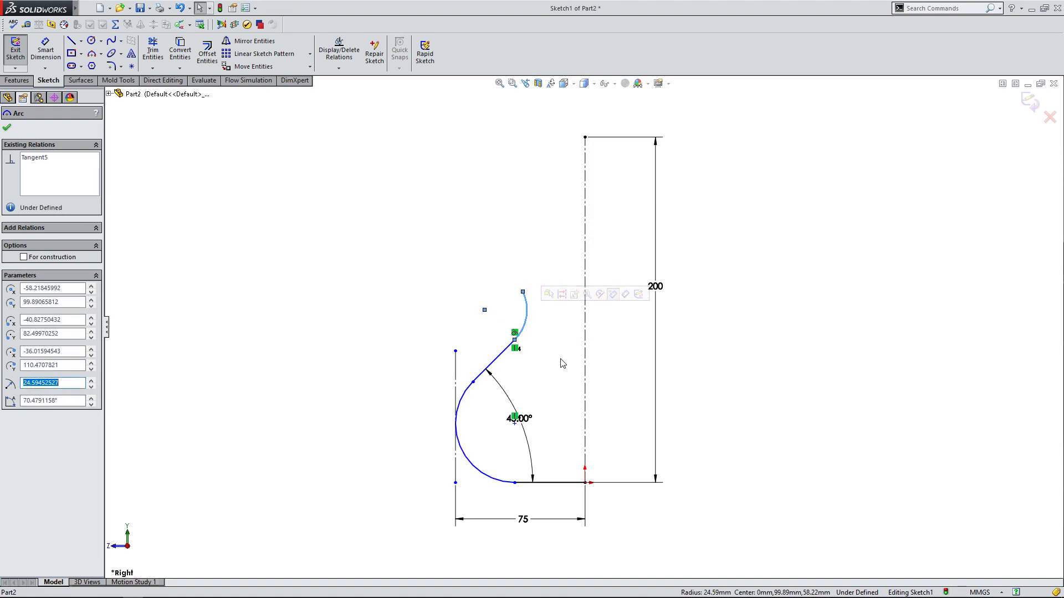
click(277, 345)
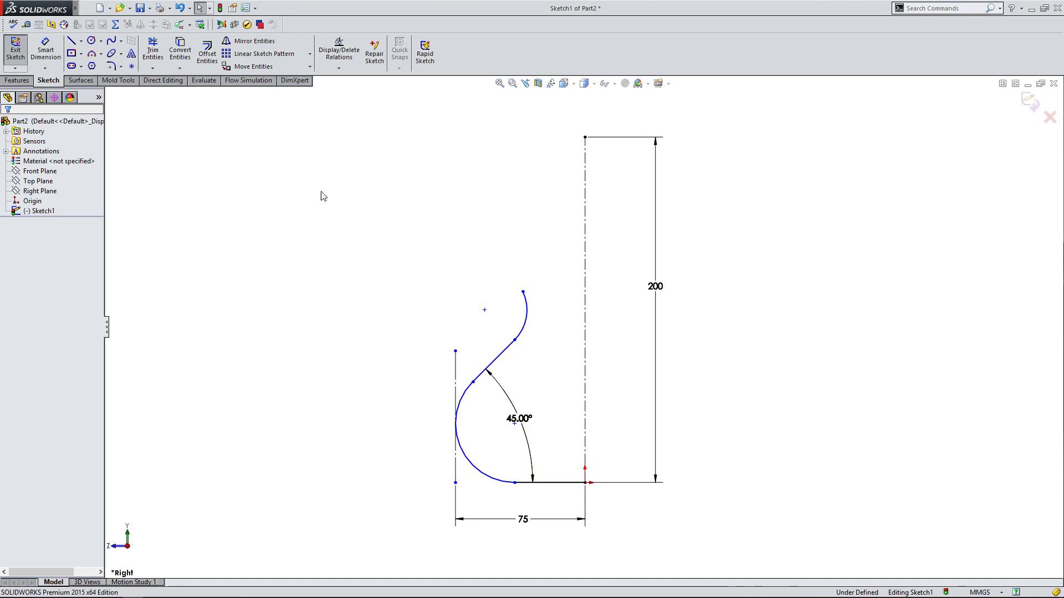
Add a vertical dimension between the origin and the lower arc's center, accepting the drawn height.
click(49, 52)
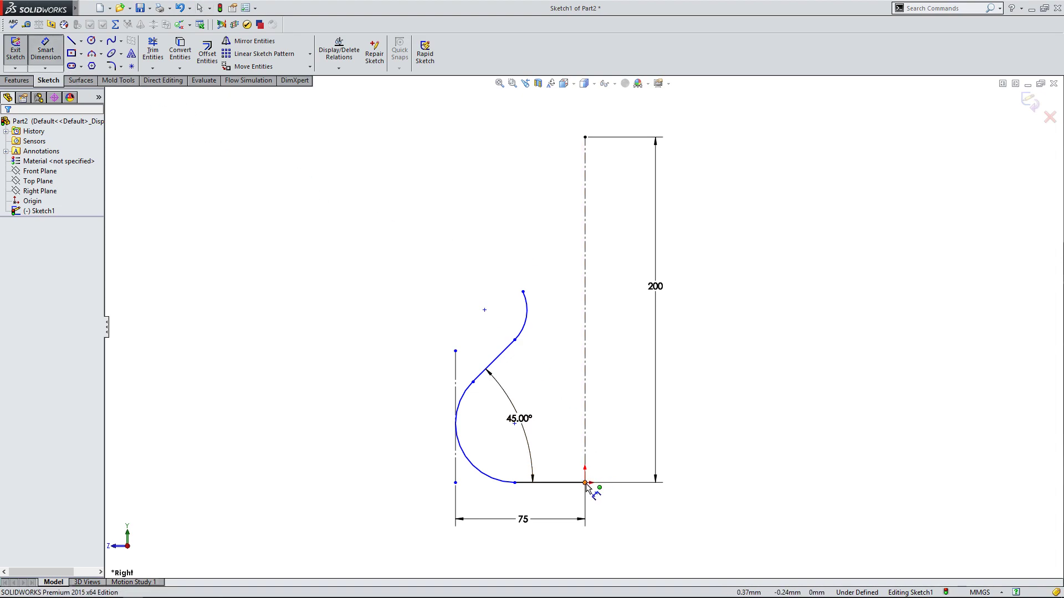
click(585, 483)
click(514, 423)
click(629, 452)
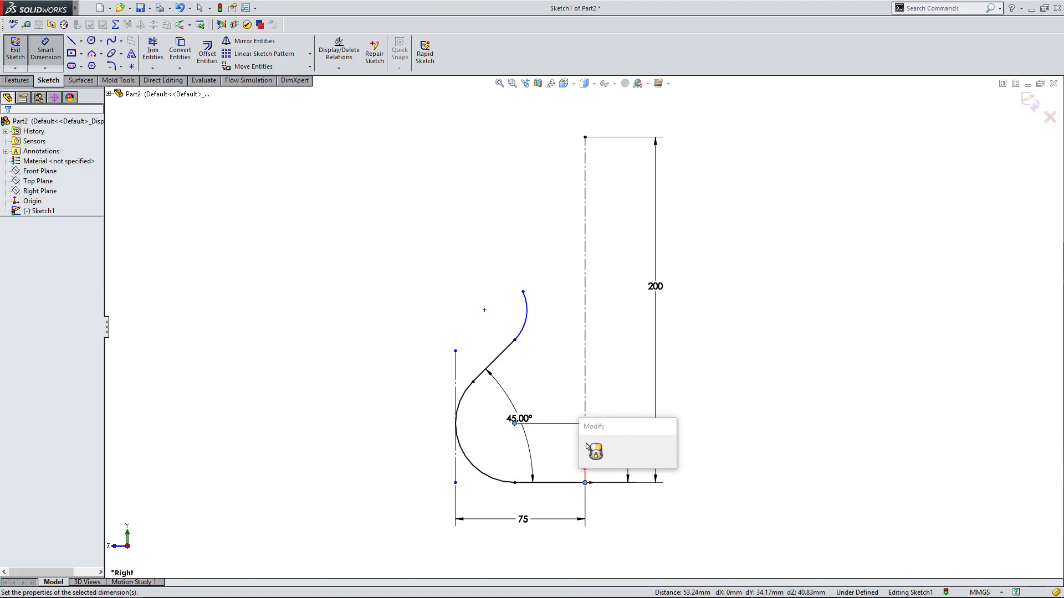
click(586, 447)
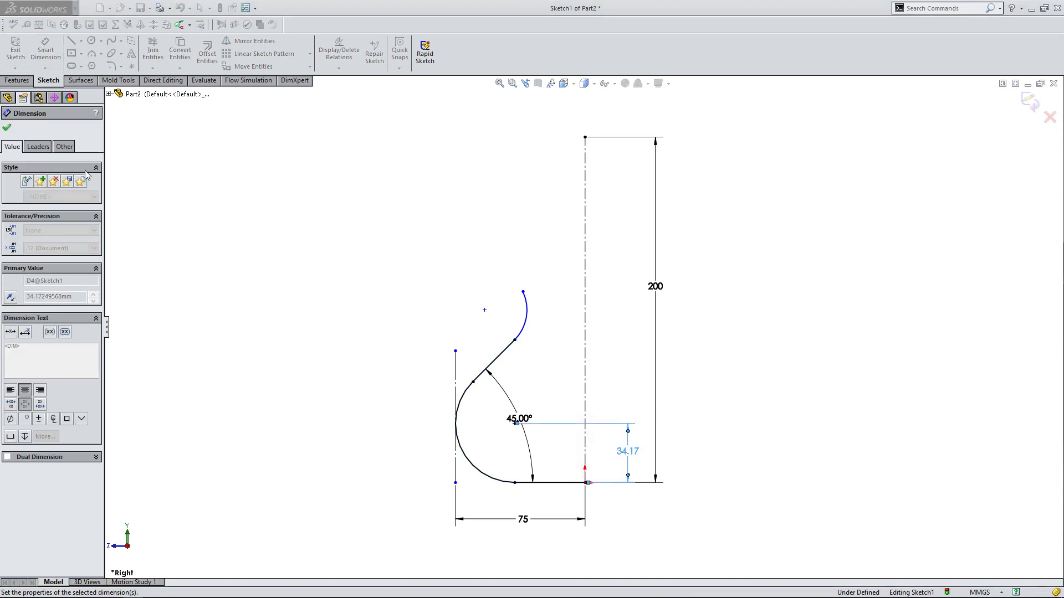
click(7, 131)
Raise the upper arc's free end slightly and draw a sloped line from it upward and away from the centerline.
drag(523, 293, 520, 284)
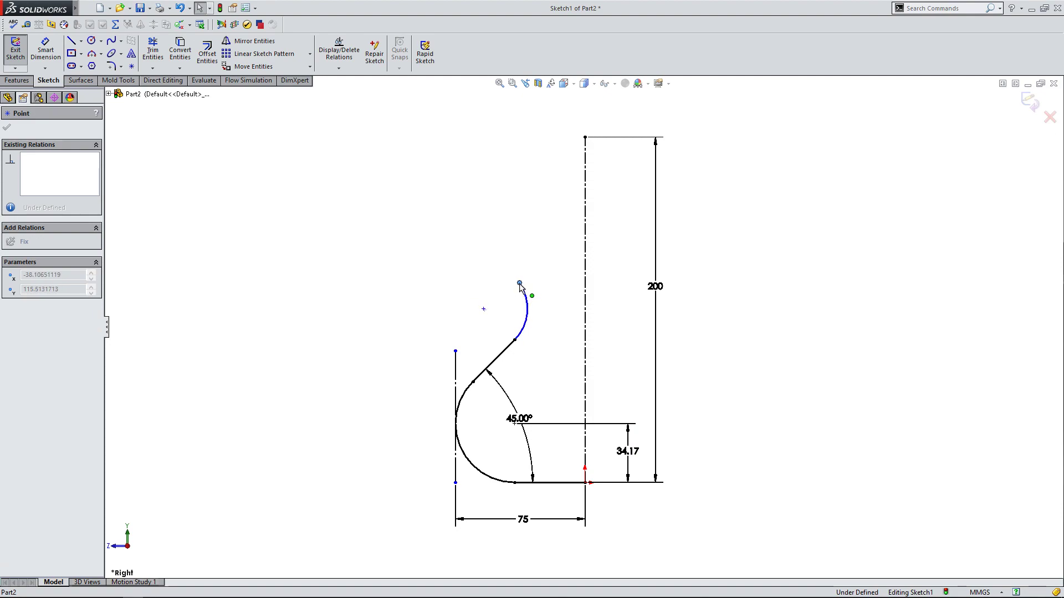
click(437, 249)
click(76, 48)
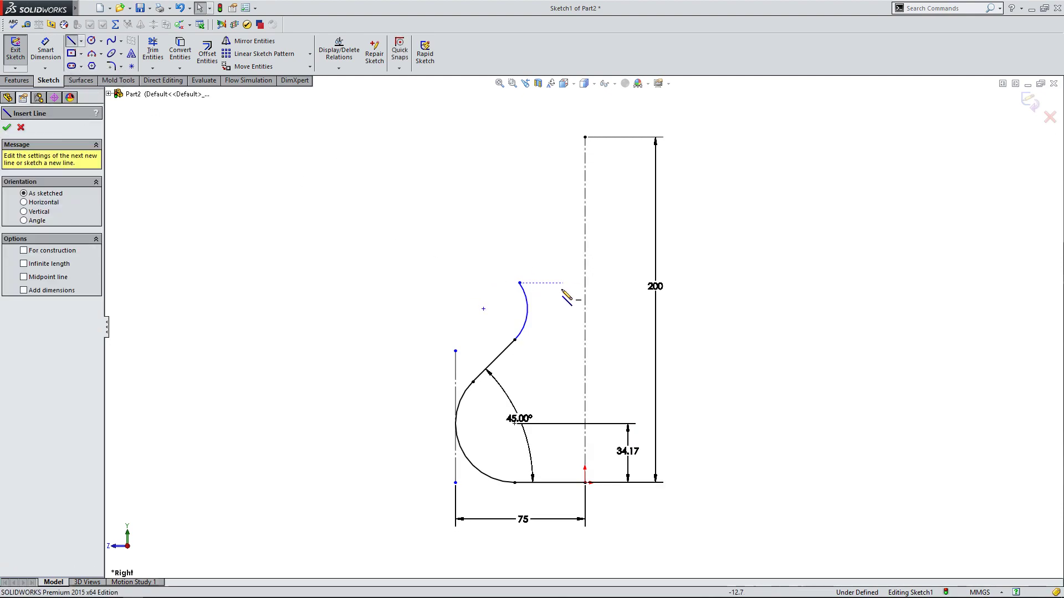
click(520, 283)
click(434, 145)
right_click(434, 145)
click(475, 166)
key(Escape)
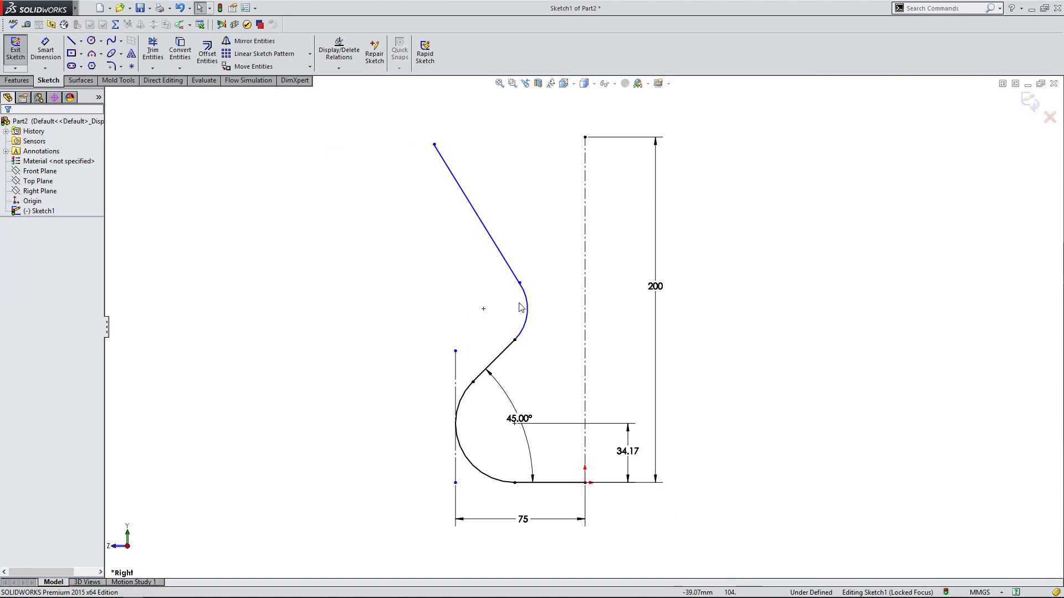
Make the new line tangent to the upper arc and move its free end about 229 mm above the origin, 68 mm from the centerline.
click(527, 305)
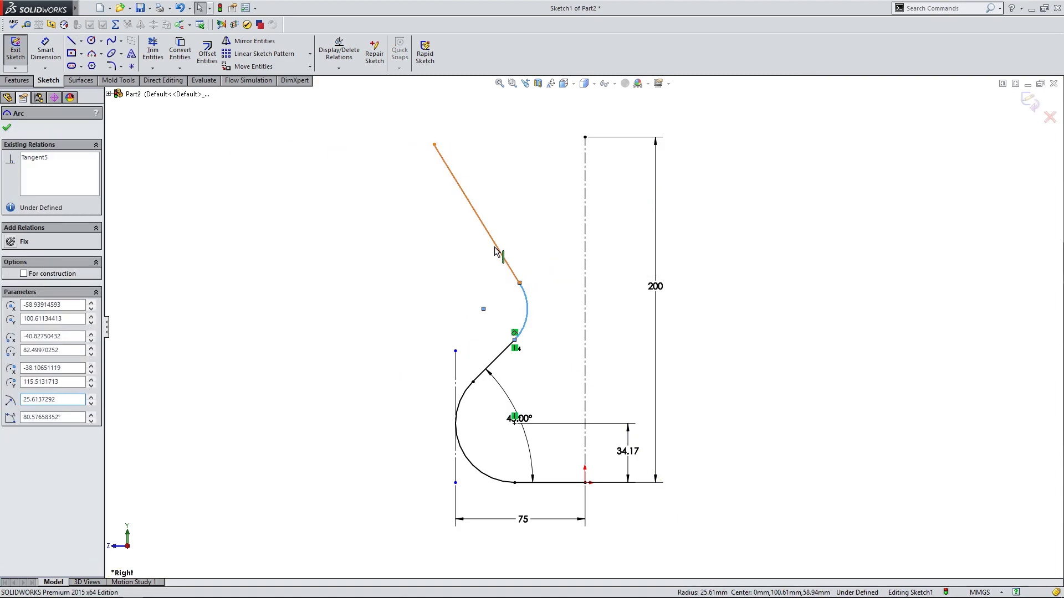
ctrl+click(500, 251)
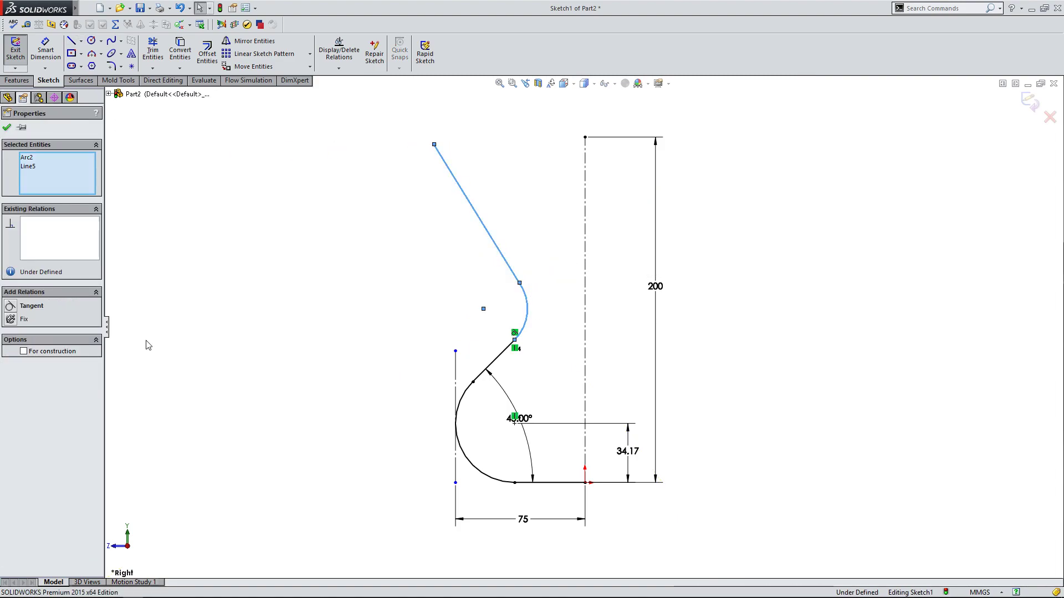
click(7, 128)
drag(435, 145, 468, 87)
scroll(467, 342, up, 2)
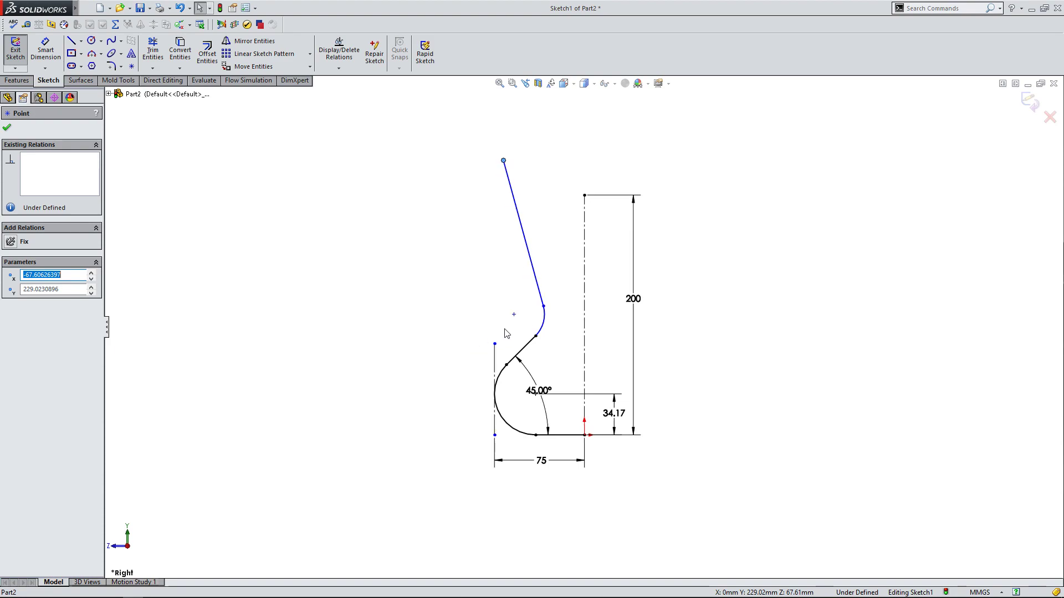
scroll(678, 186, down, 1)
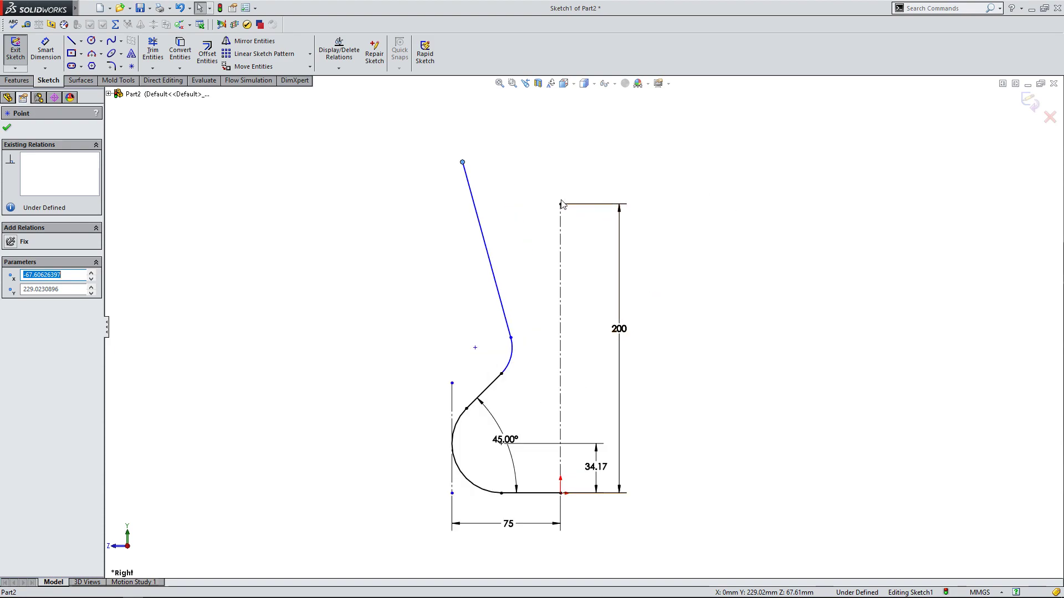
Close the profile with a horizontal top line and a vertical line to the origin, and lower the top line until it is about 56 mm long.
click(75, 44)
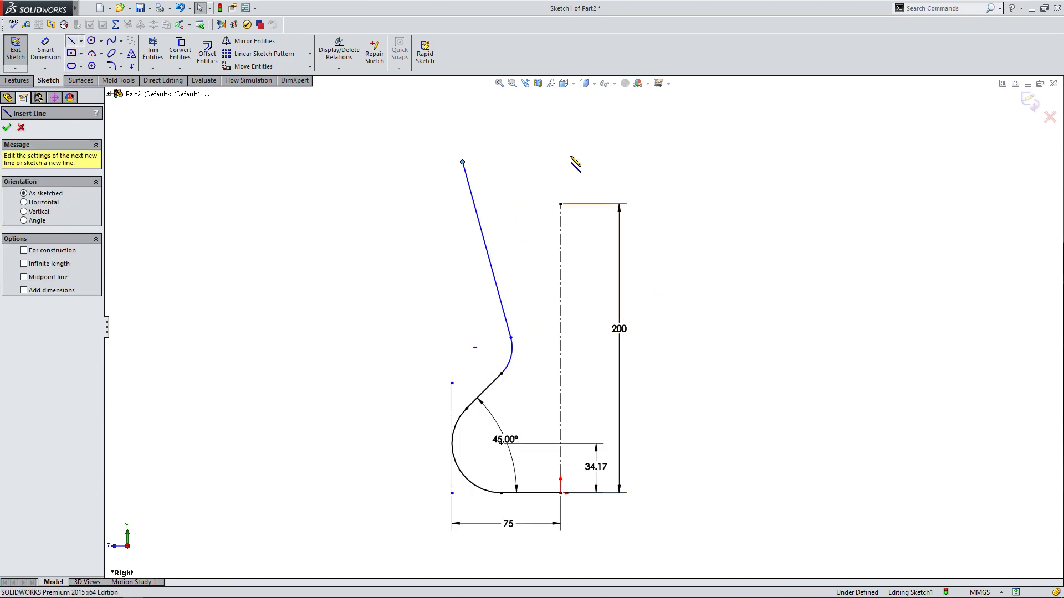
click(463, 163)
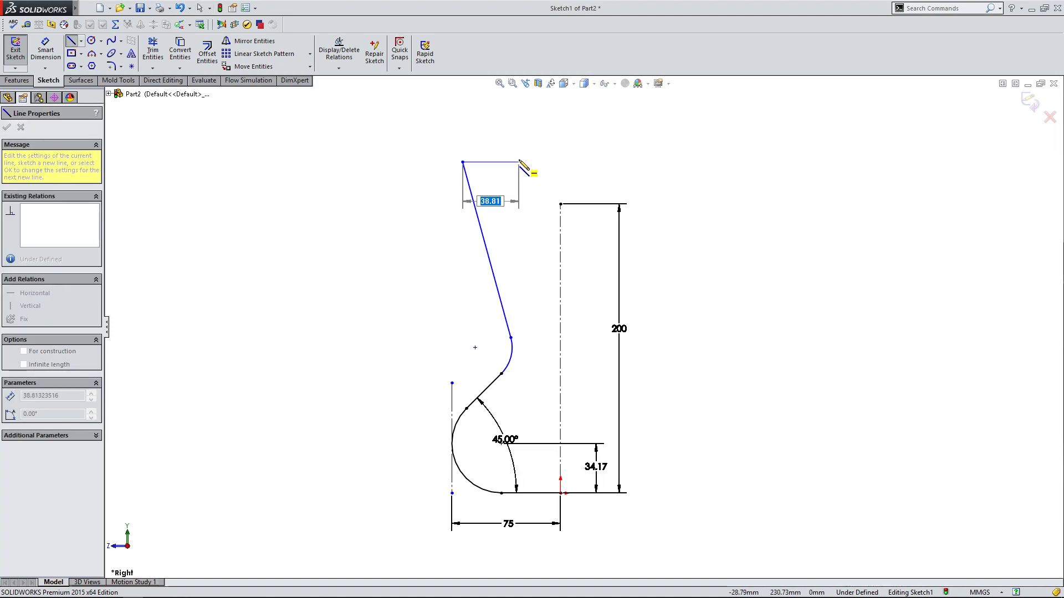
click(561, 163)
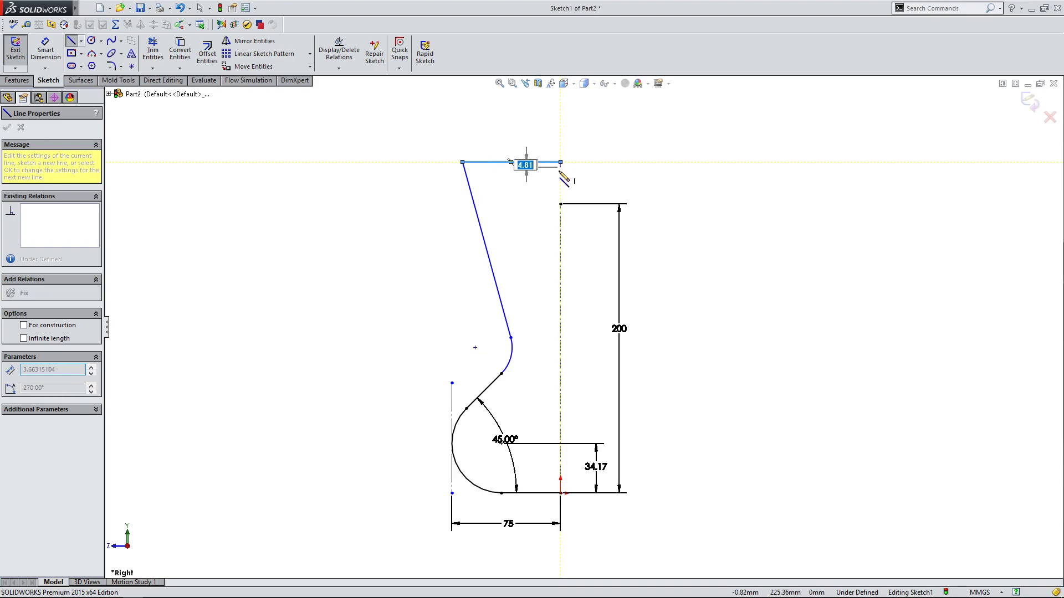
click(561, 493)
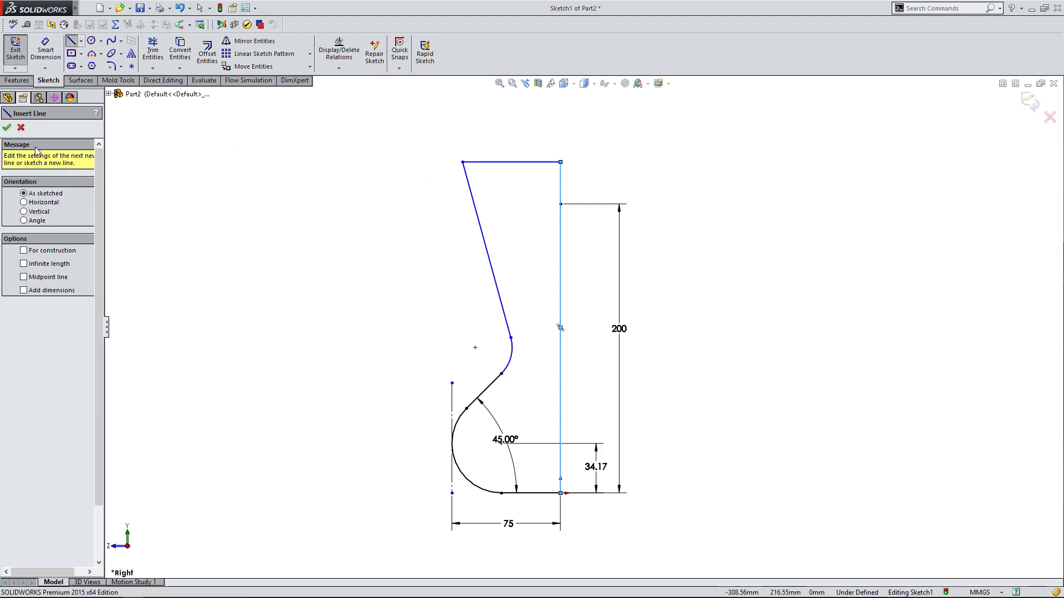
click(7, 129)
drag(510, 167, 519, 232)
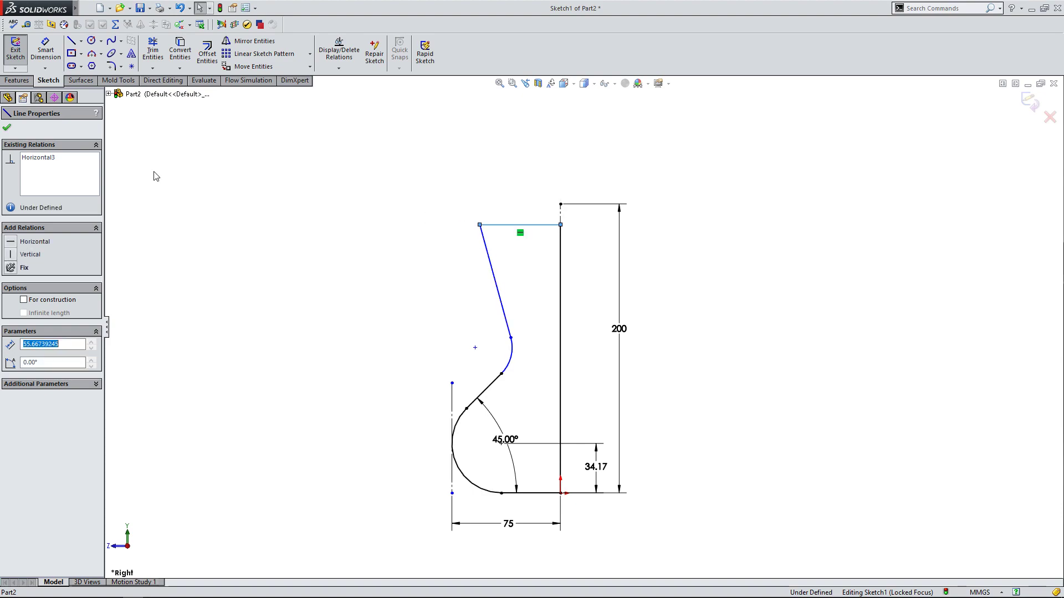
click(8, 130)
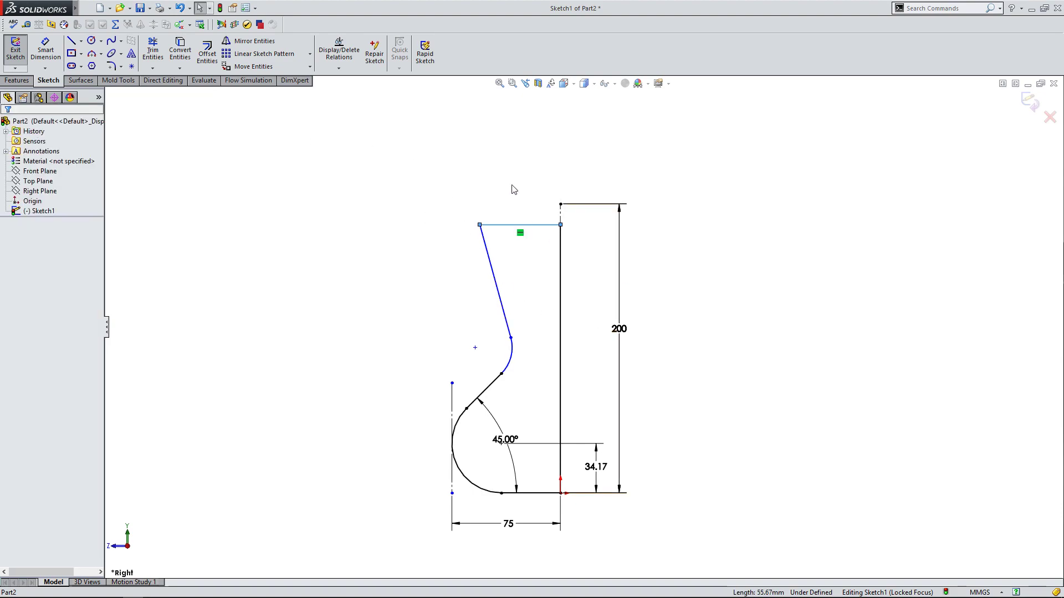
Set up a Revolved Boss/Base of the closed profile using the 200 mm vertical centerline as the axis.
scroll(580, 237, down, 1)
click(364, 242)
scroll(640, 441, up, 1)
scroll(640, 441, down, 1)
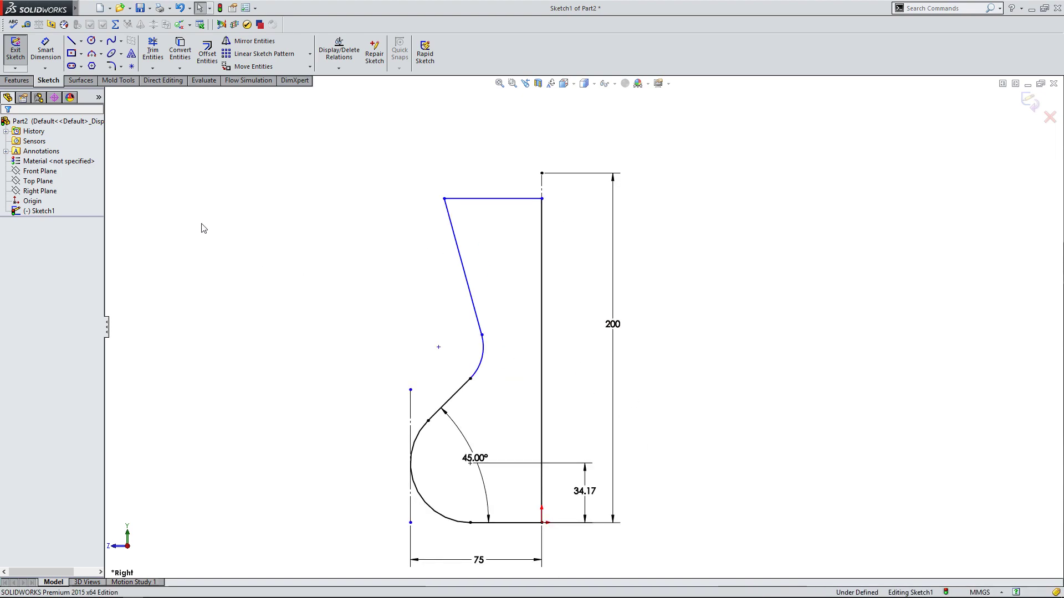
click(17, 80)
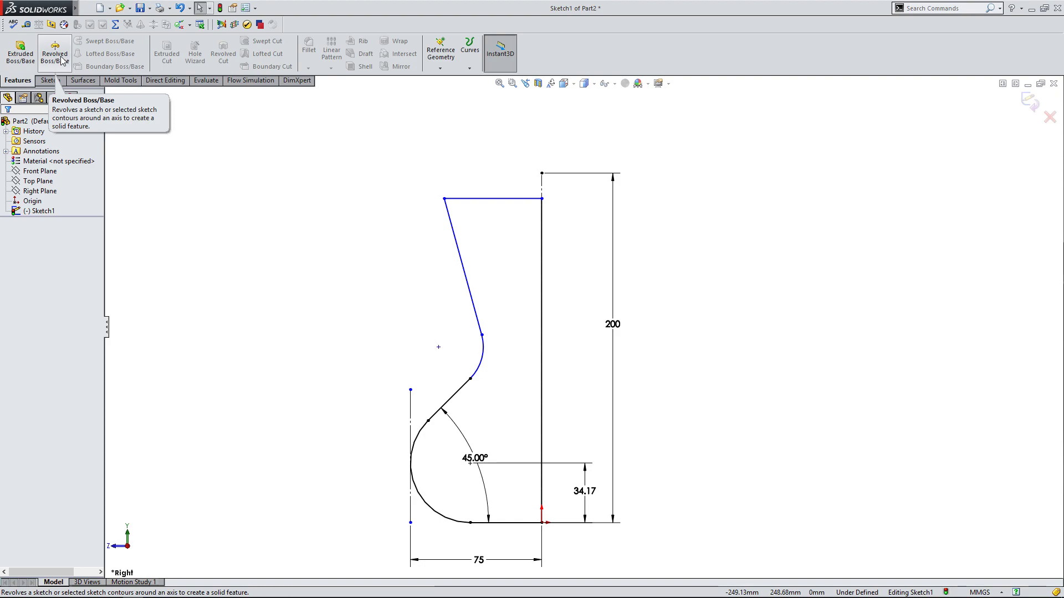
click(61, 58)
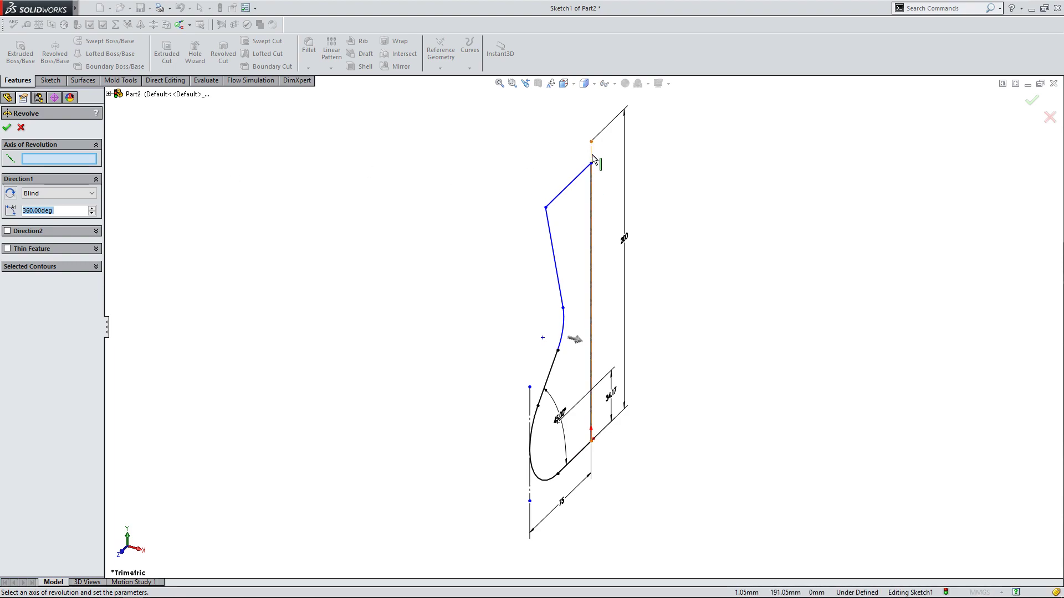
click(138, 554)
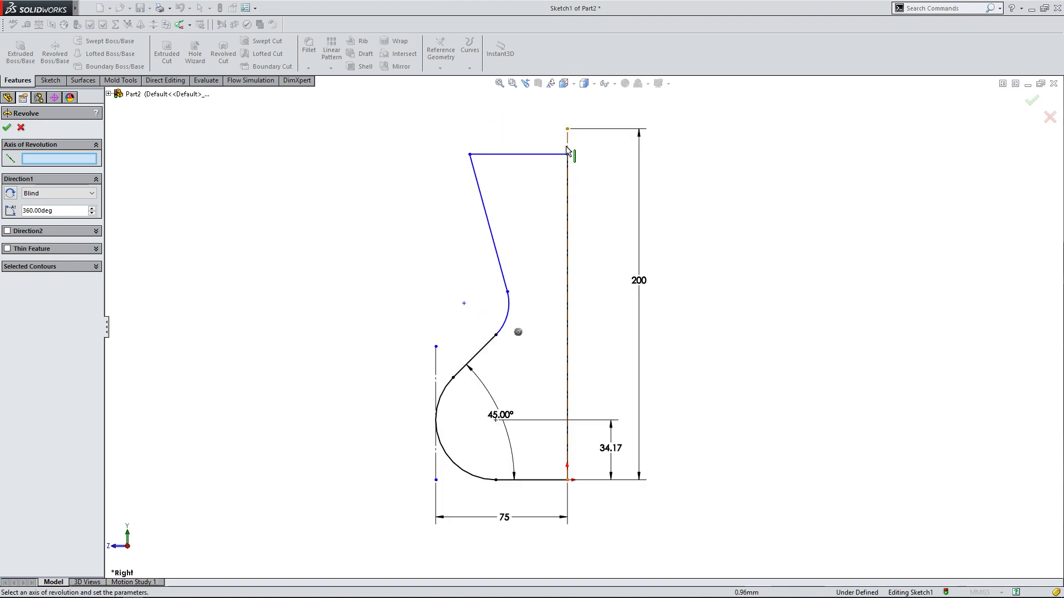
click(568, 144)
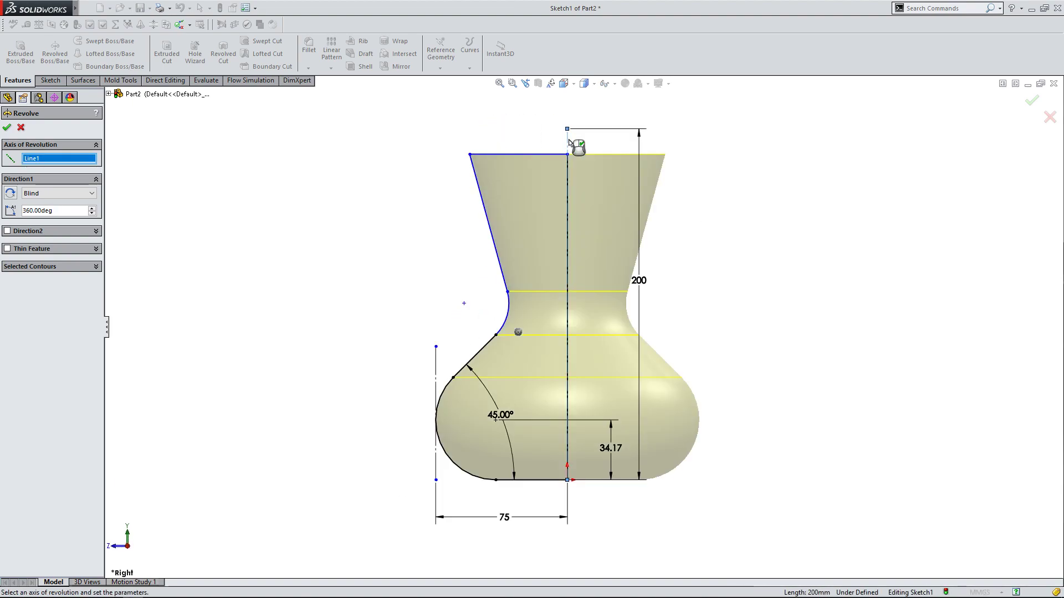
middle_drag(390, 187, 420, 217)
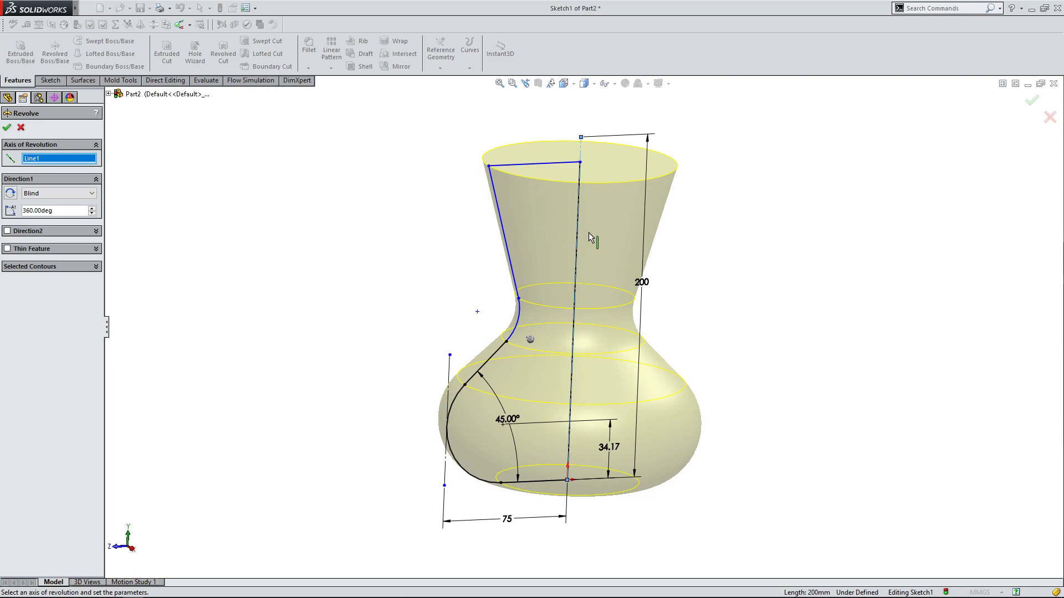
middle_drag(435, 224, 412, 212)
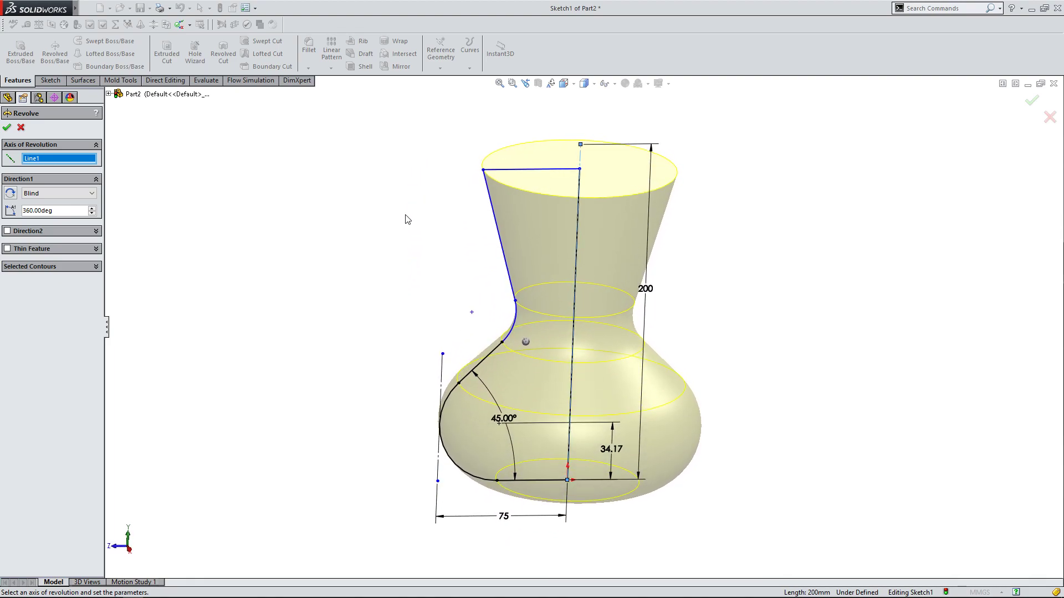
Try partial revolve angles in the preview, lowering the angle to 302 degrees and raising it to 333 degrees.
click(92, 268)
click(92, 267)
click(92, 213)
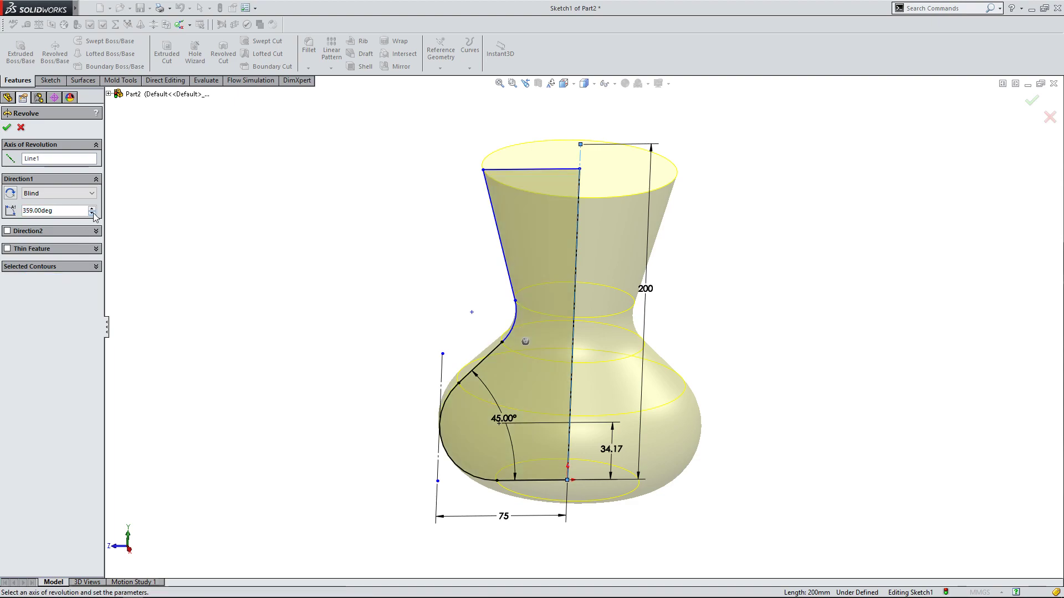
click(92, 214)
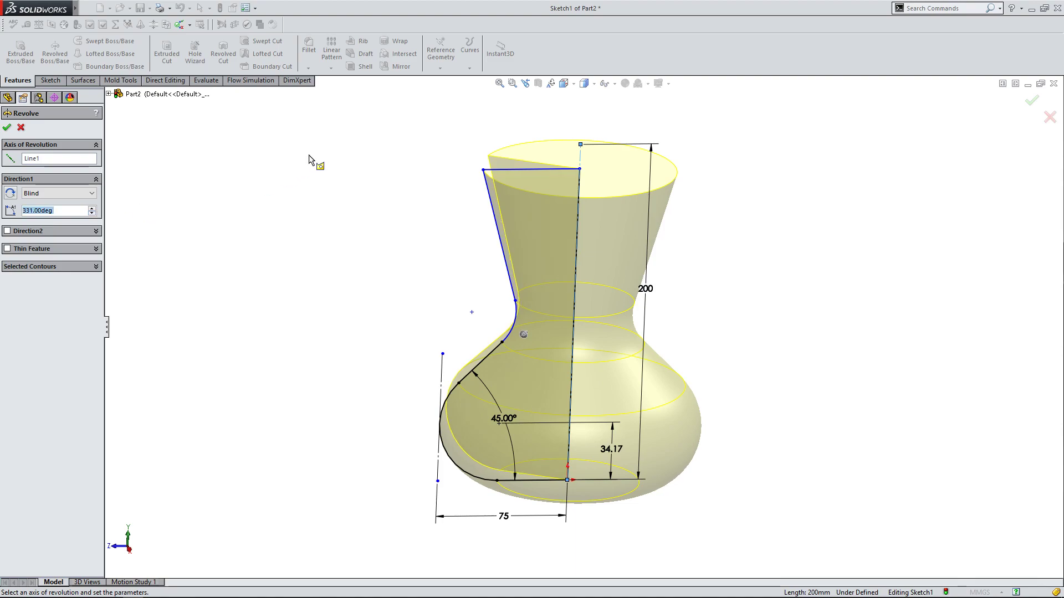
middle_drag(308, 159, 297, 257)
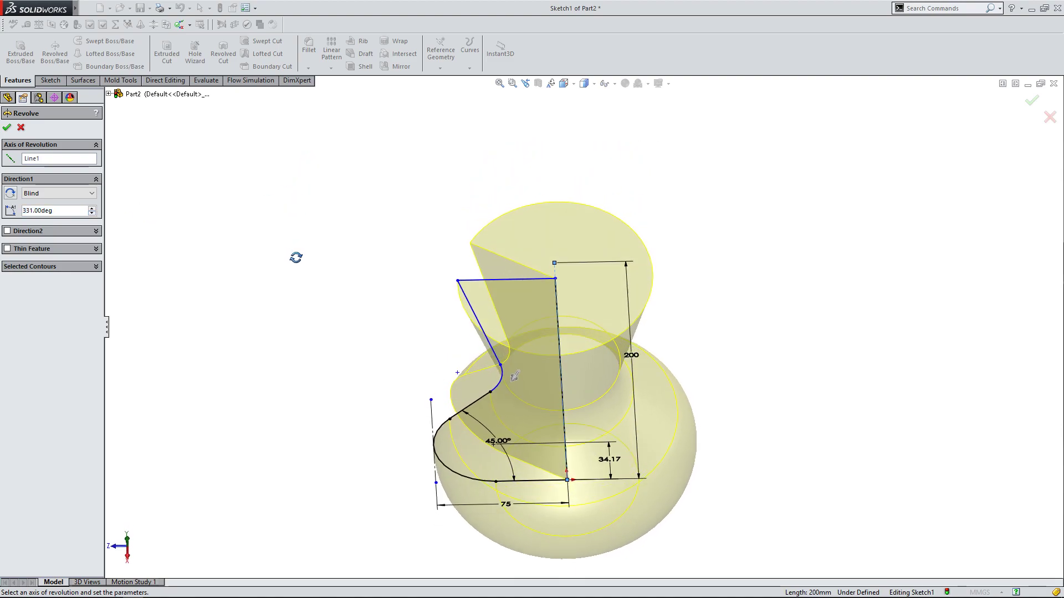
click(92, 214)
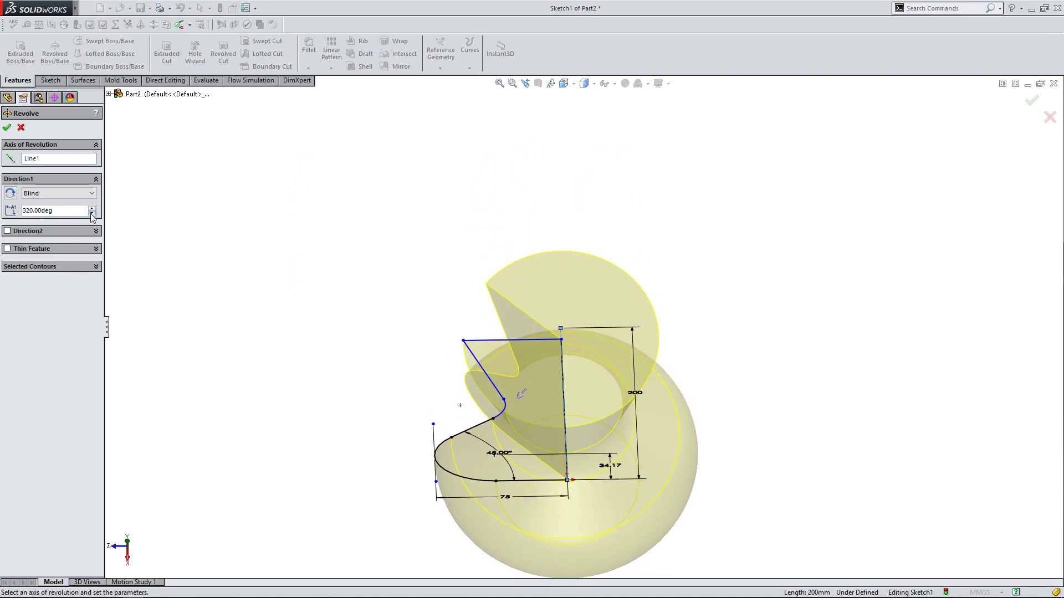
click(92, 214)
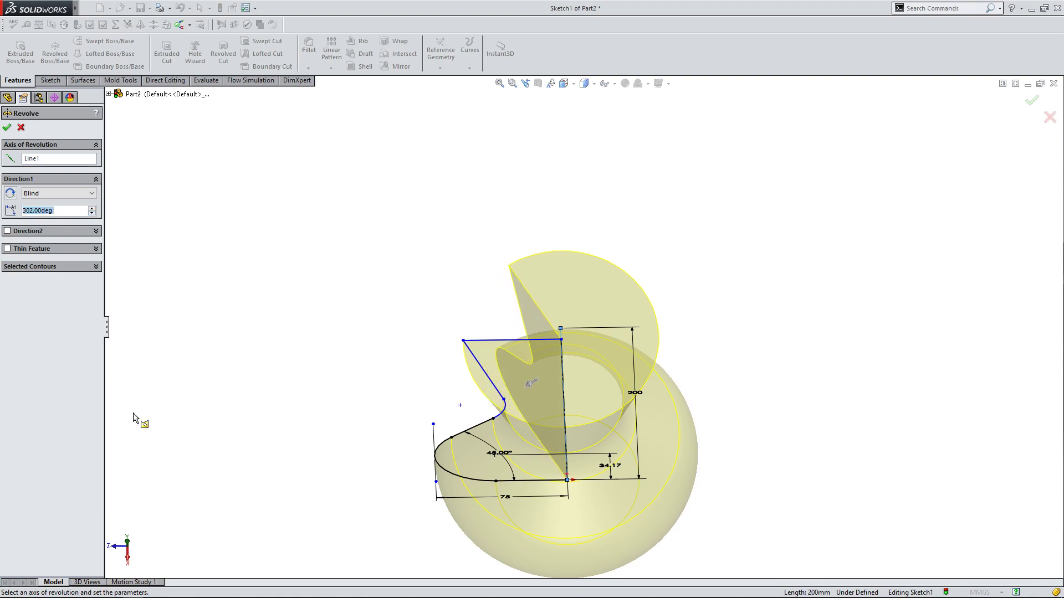
click(129, 541)
scroll(339, 323, up, 3)
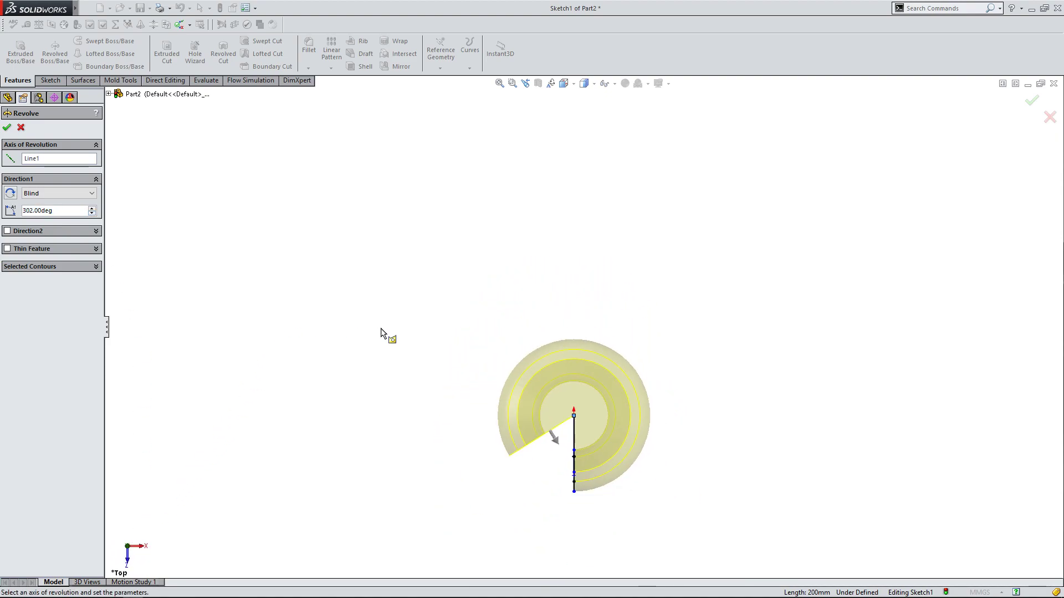
scroll(622, 446, down, 2)
drag(520, 436, 526, 357)
click(92, 214)
drag(509, 370, 510, 463)
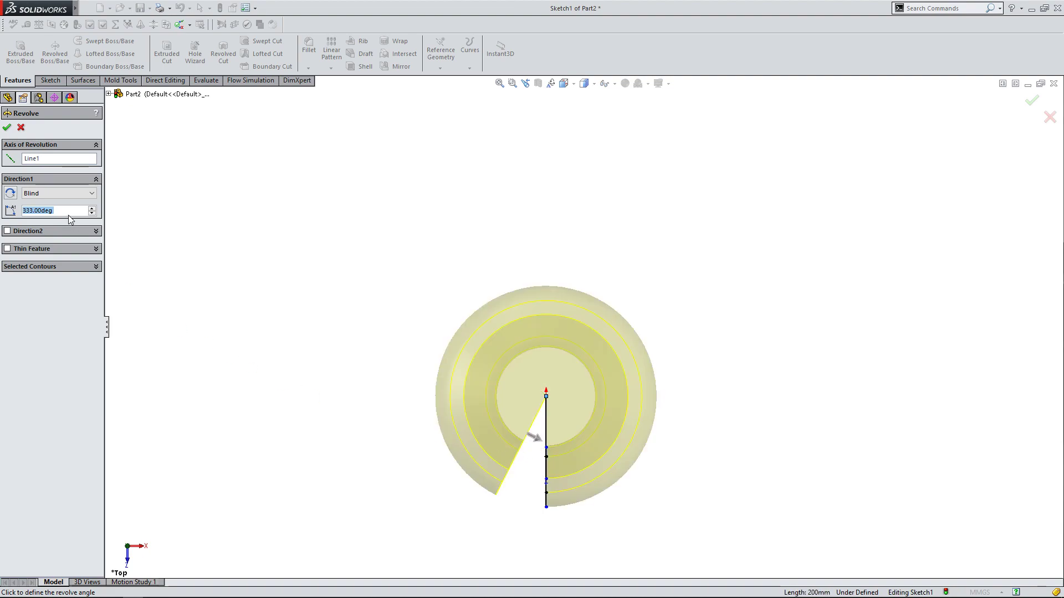
Set the revolve angle to 360 degrees and create the solid vase body.
text(360)
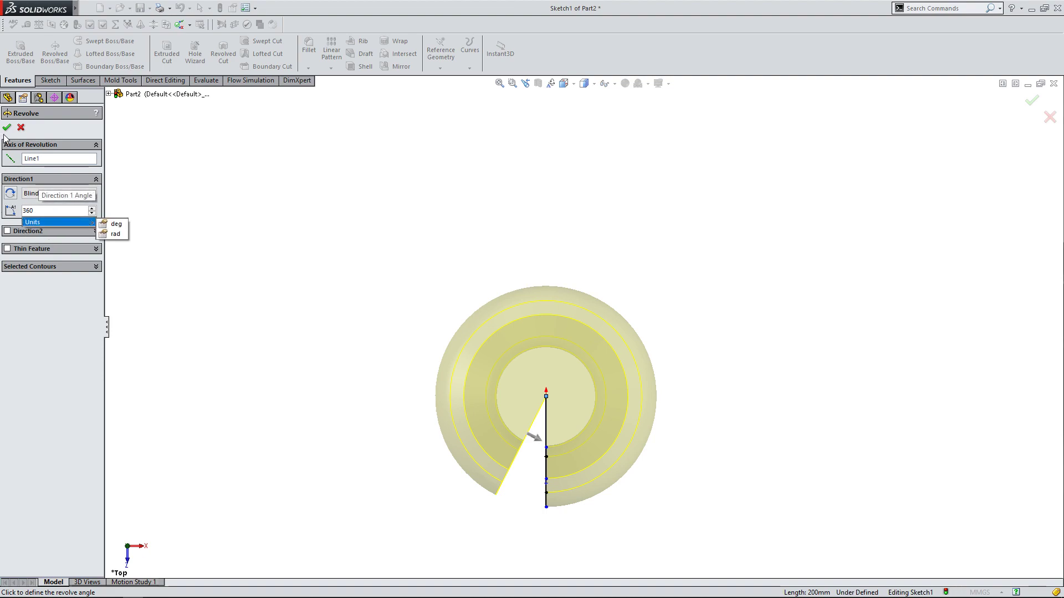
key(Return)
click(8, 128)
mouse_move(220, 246)
middle_down()
mouse_move(358, 416)
mouse_move(358, 261)
mouse_move(333, 104)
mouse_move(317, 200)
mouse_move(250, 230)
mouse_move(231, 349)
mouse_move(216, 90)
mouse_move(238, 311)
mouse_move(254, 349)
mouse_move(235, 247)
mouse_move(397, 320)
mouse_move(776, 404)
mouse_move(653, 420)
mouse_move(624, 316)
mouse_move(607, 297)
mouse_move(621, 376)
mouse_move(605, 323)
mouse_move(564, 335)
middle_up()
click(603, 323)
click(503, 276)
mouse_move(636, 404)
middle_down()
mouse_move(617, 199)
mouse_move(633, 304)
mouse_move(632, 438)
mouse_move(648, 389)
mouse_move(634, 407)
mouse_move(641, 302)
mouse_move(641, 385)
middle_up()
click(623, 368)
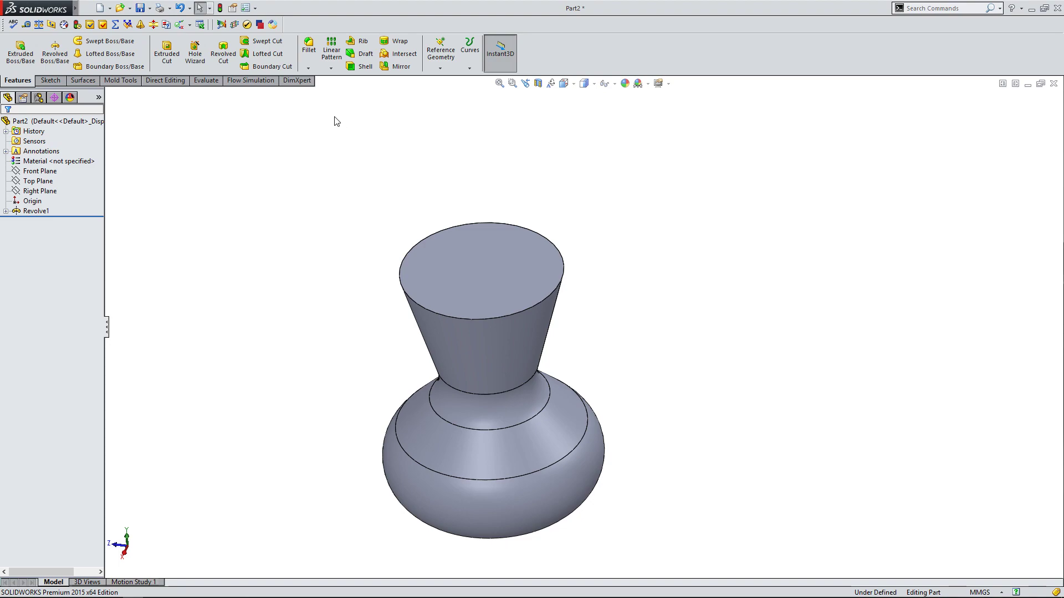
Shell the vase with a 1 mm wall, removing the flat top face and showing the preview.
click(363, 69)
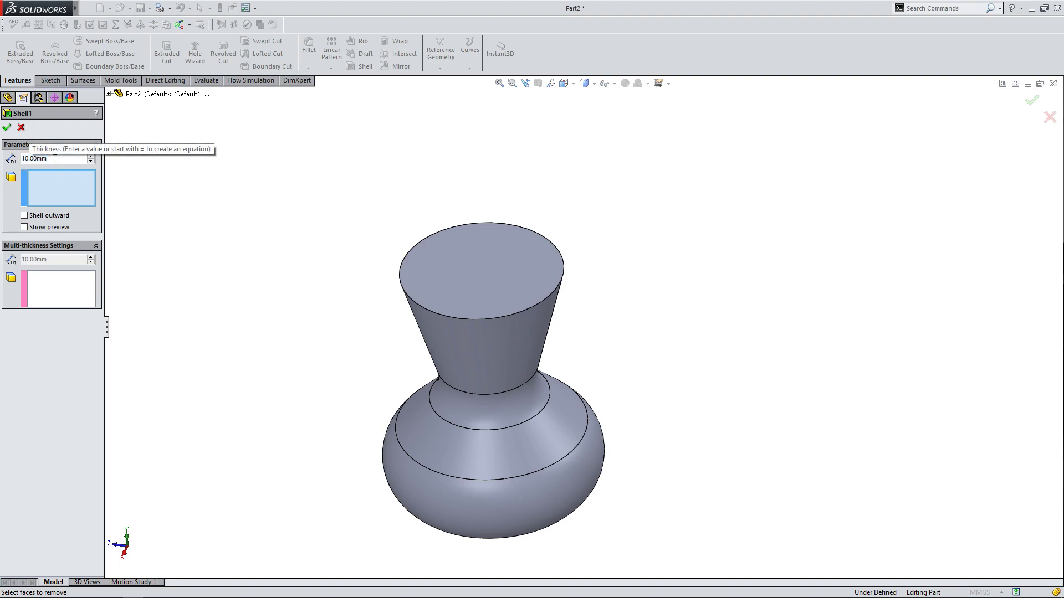
text(1)
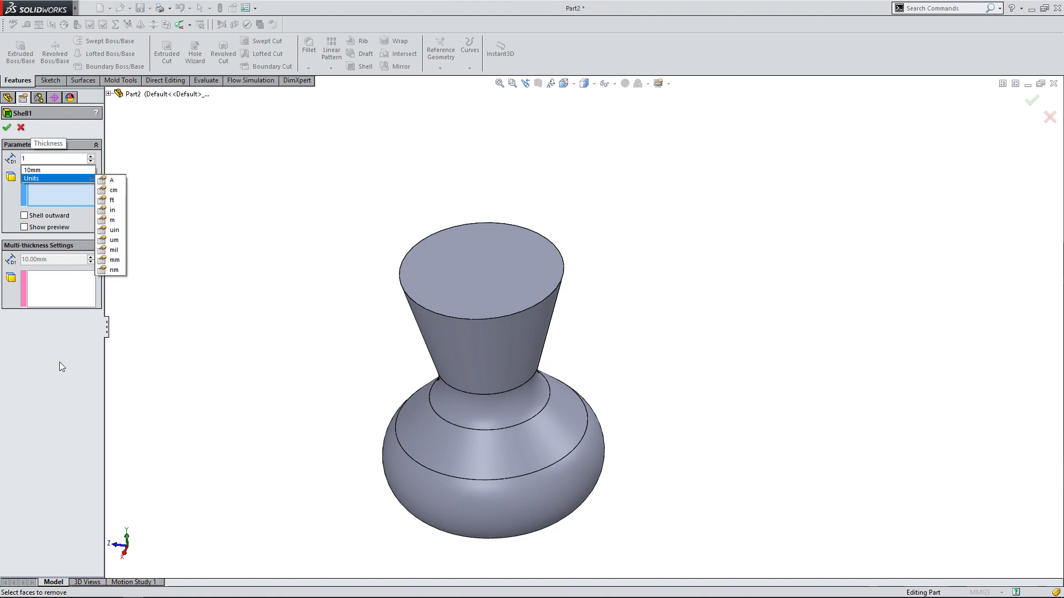
text(0)
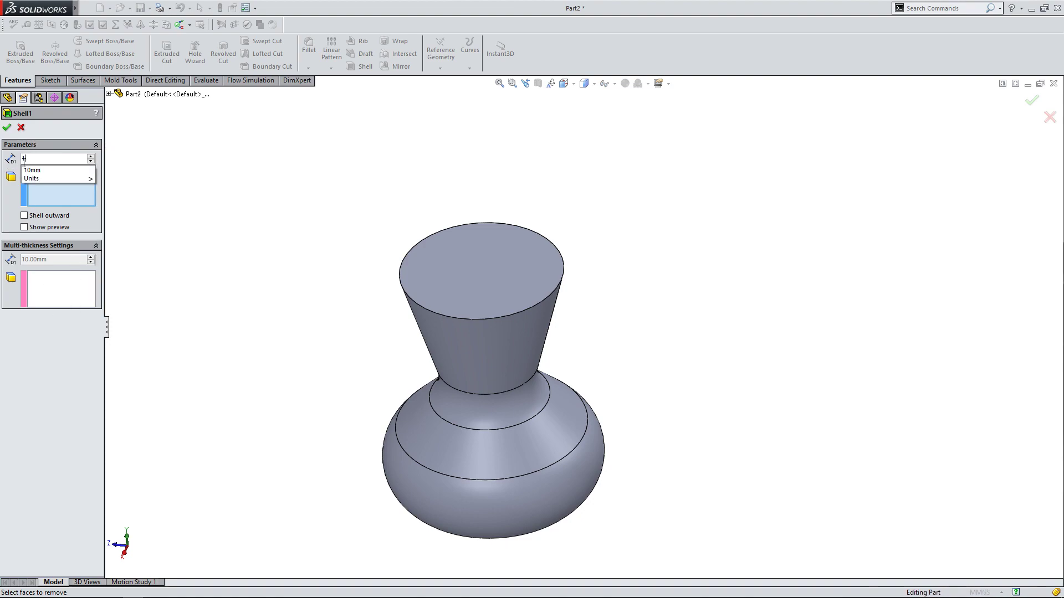
click(53, 192)
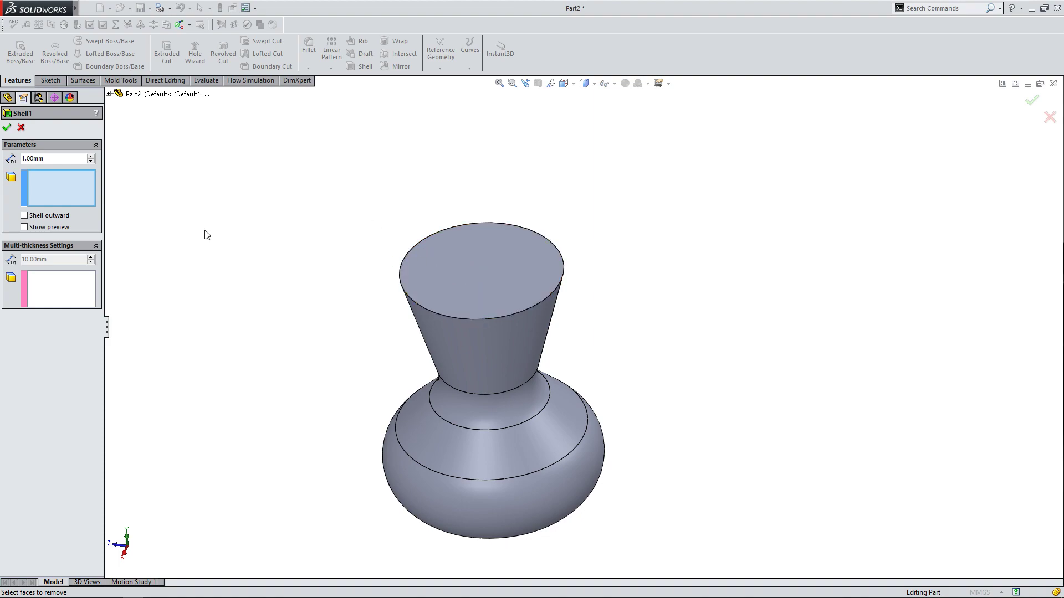
click(477, 284)
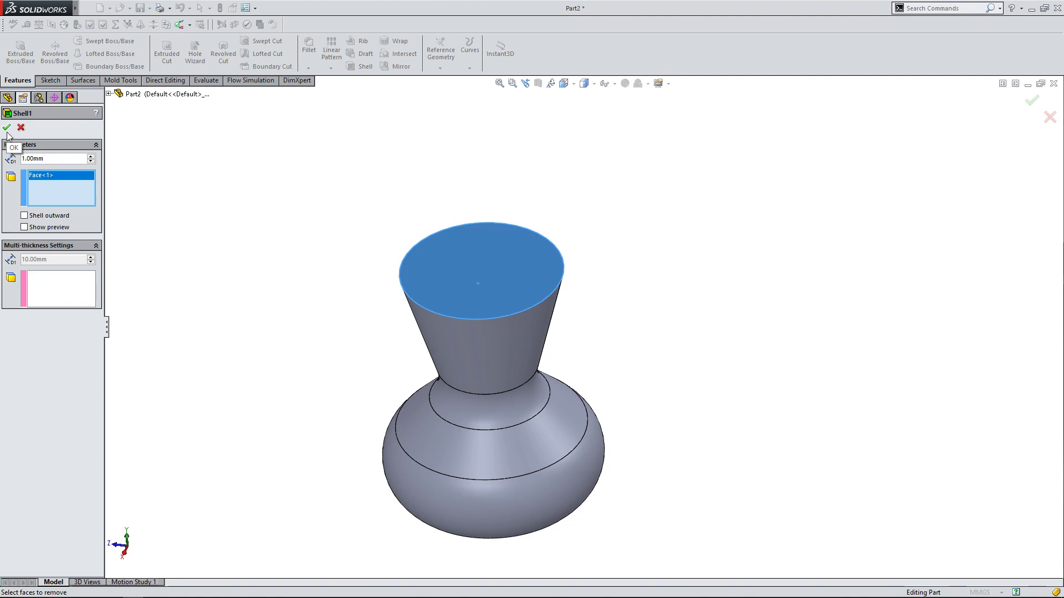
click(25, 227)
middle_drag(272, 203, 270, 159)
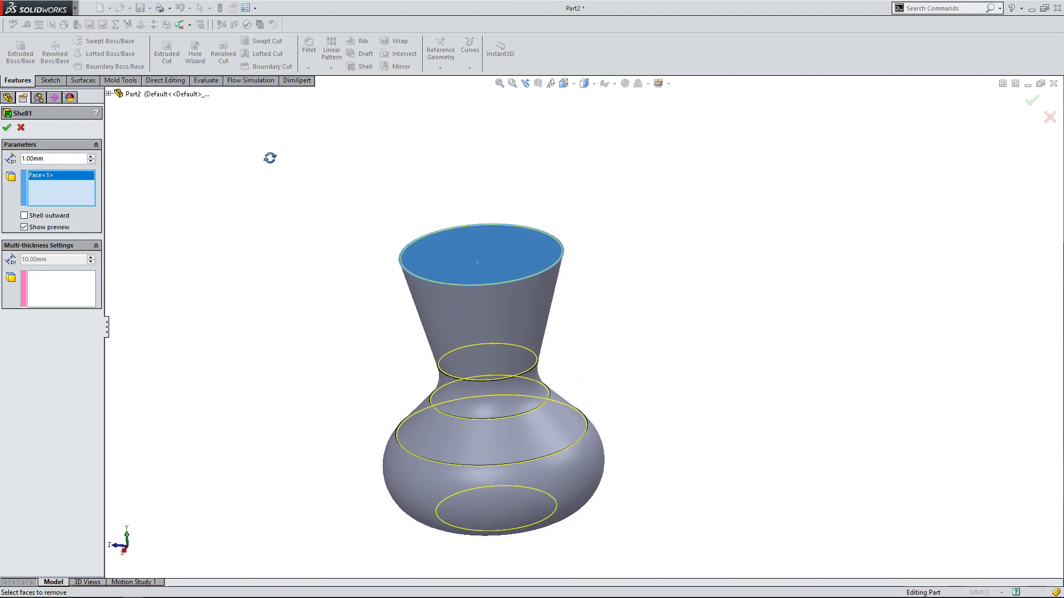
click(7, 129)
Inspect the hollowed vase from several angles and review the shell's thickness and removed face in its settings.
middle_drag(293, 186, 310, 333)
scroll(601, 340, down, 3)
middle_drag(601, 340, 521, 292)
middle_drag(706, 331, 653, 242)
key(f)
scroll(798, 386, down, 2)
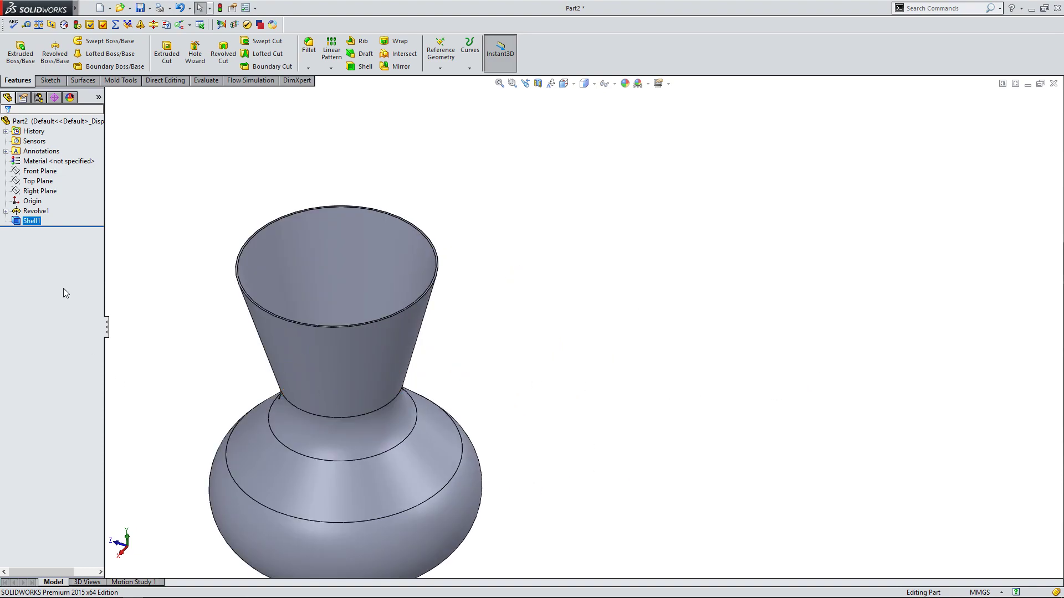
right_click(28, 220)
click(36, 194)
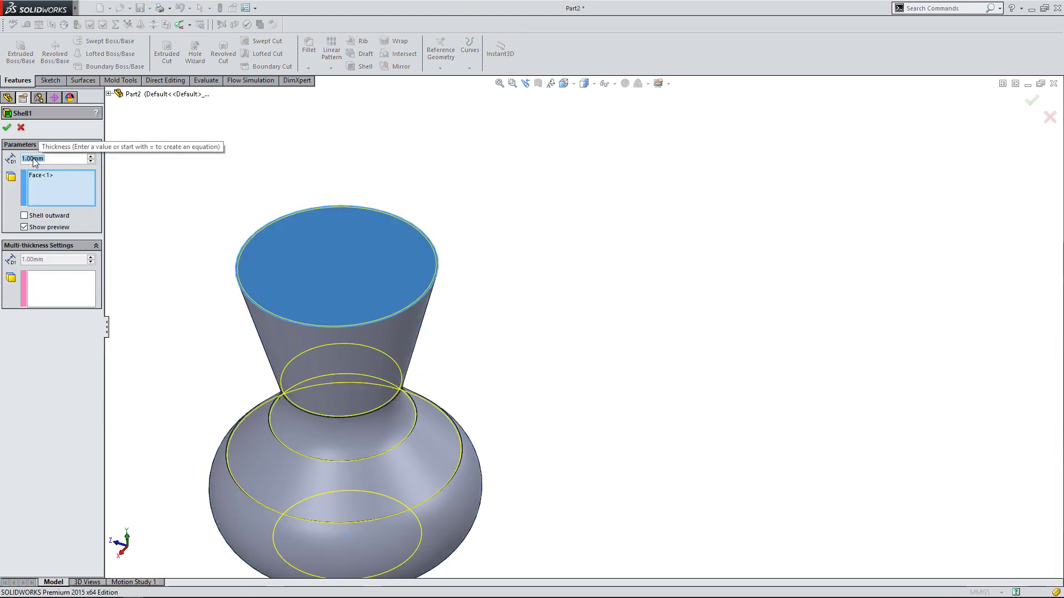
middle_drag(179, 232, 188, 257)
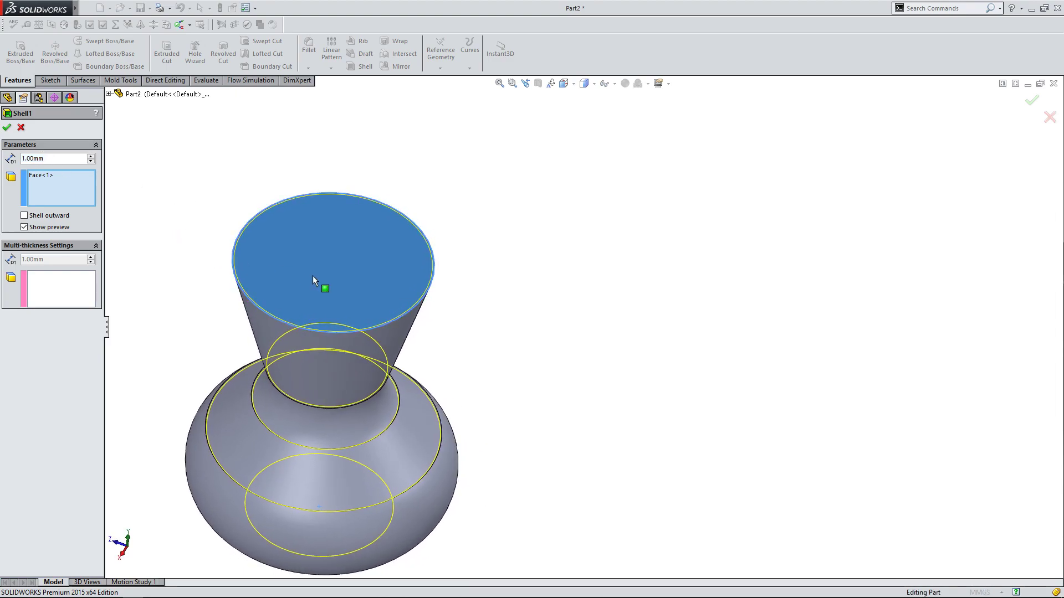
click(7, 127)
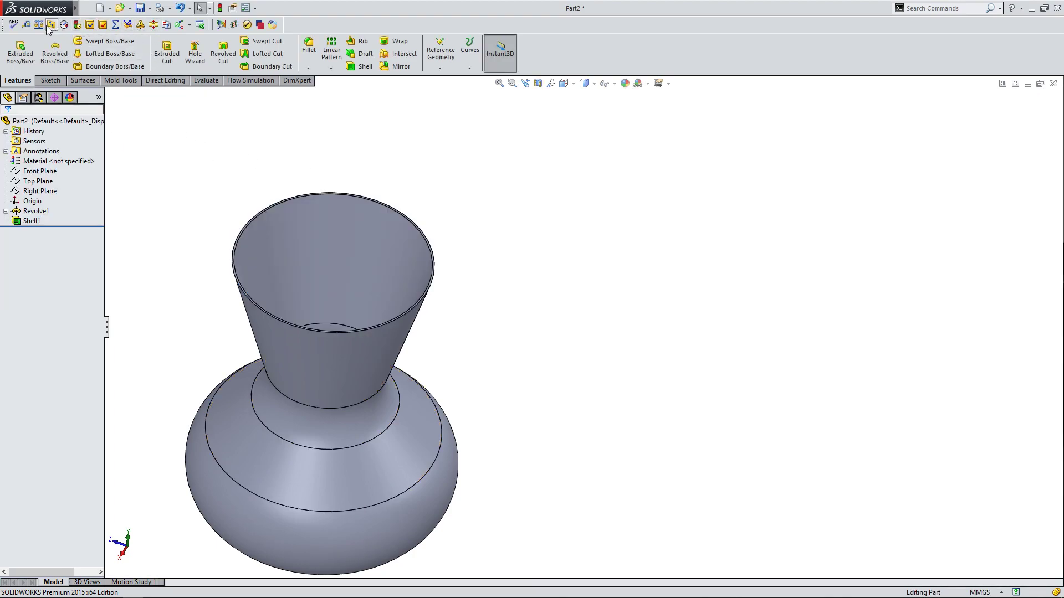
Measure between the inner and outer faces of the vase's flared neck.
click(26, 24)
click(267, 281)
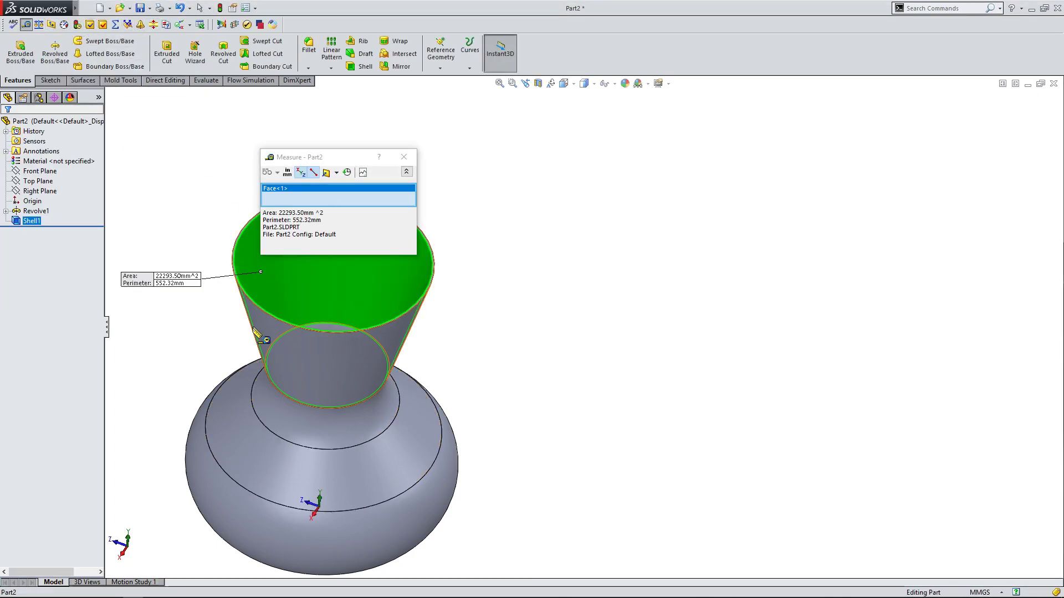
click(264, 331)
mouse_move(199, 289)
middle_down()
mouse_move(161, 238)
mouse_move(110, 250)
mouse_move(168, 261)
mouse_move(190, 297)
mouse_move(199, 277)
middle_up()
click(403, 166)
click(546, 325)
Edit the shell feature and set its wall thickness to 3 mm.
middle_drag(546, 325, 410, 363)
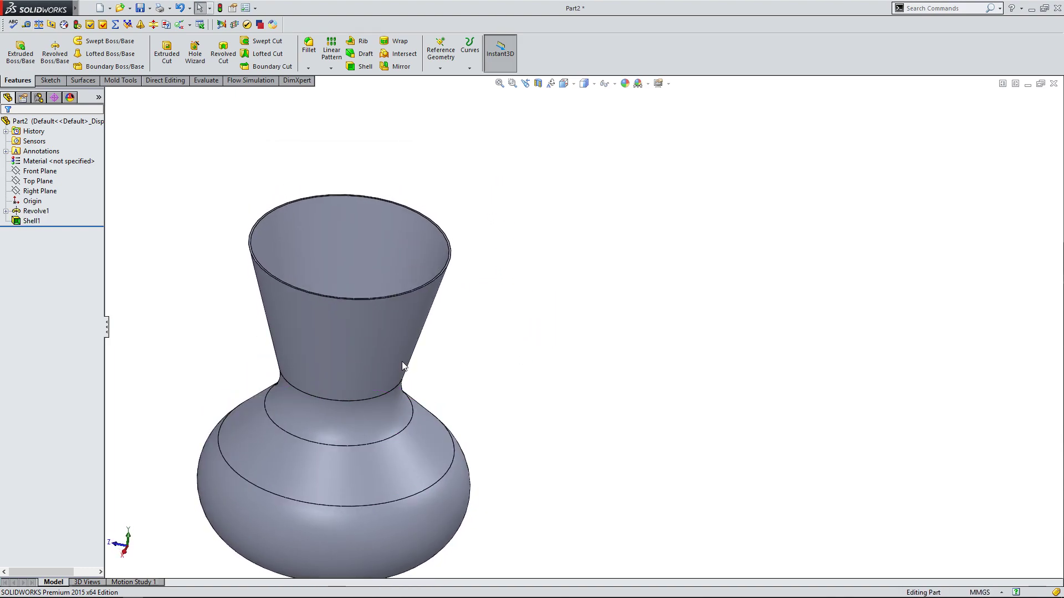
middle_drag(589, 308, 563, 194)
right_click(25, 221)
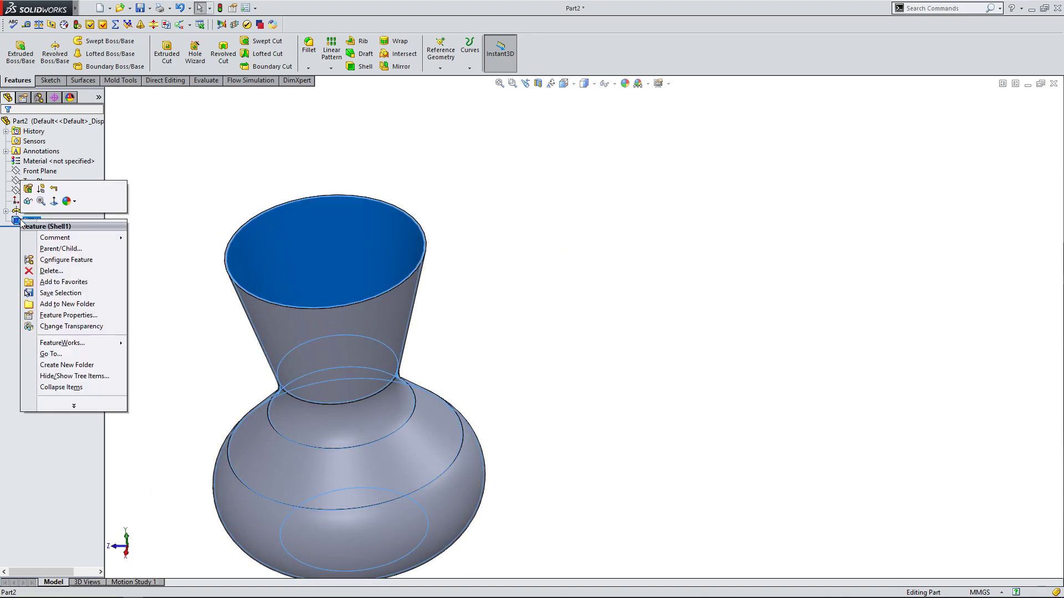
click(26, 209)
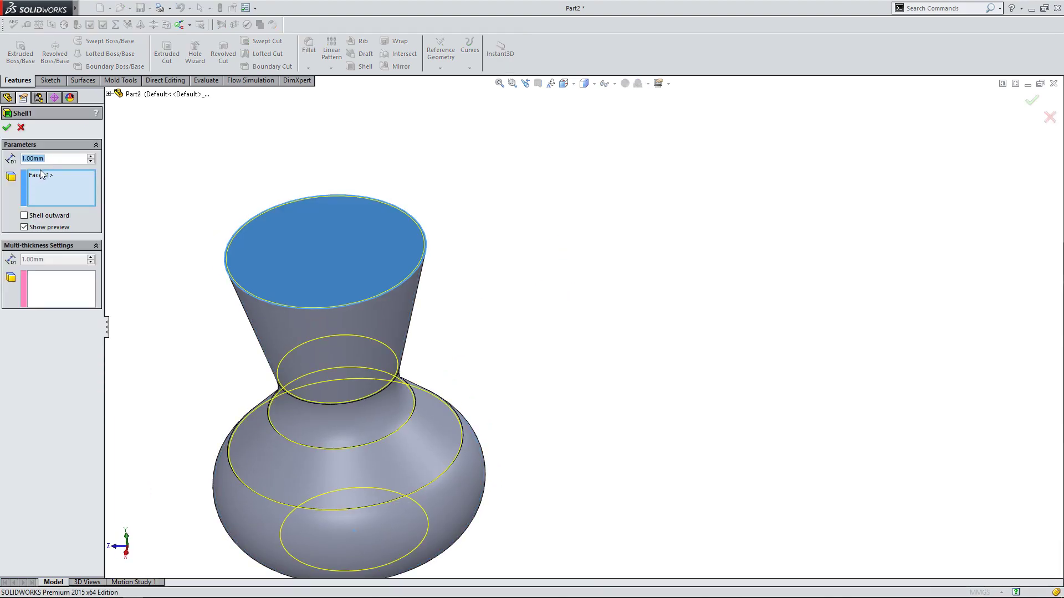
text(3)
key(Return)
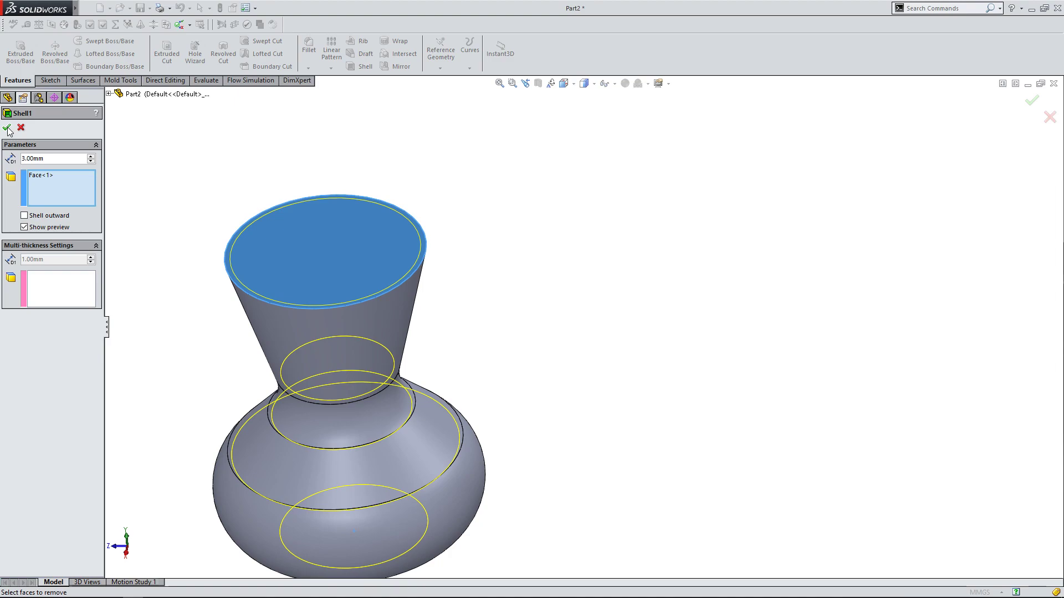
click(7, 129)
Create a planar section view of the vase through the Front Plane at 0 mm offset.
middle_drag(549, 195, 579, 161)
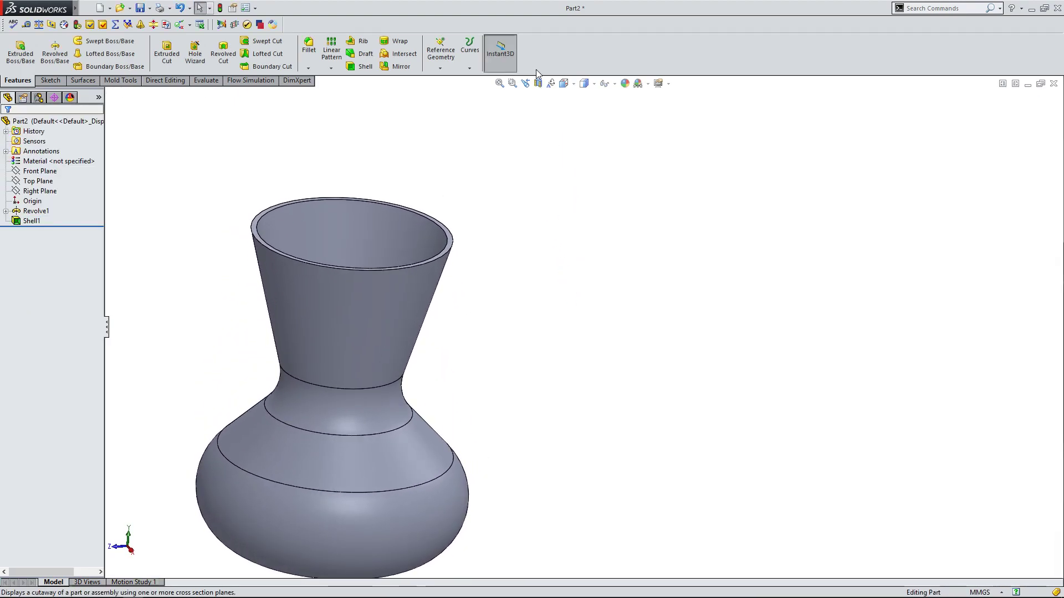
click(537, 83)
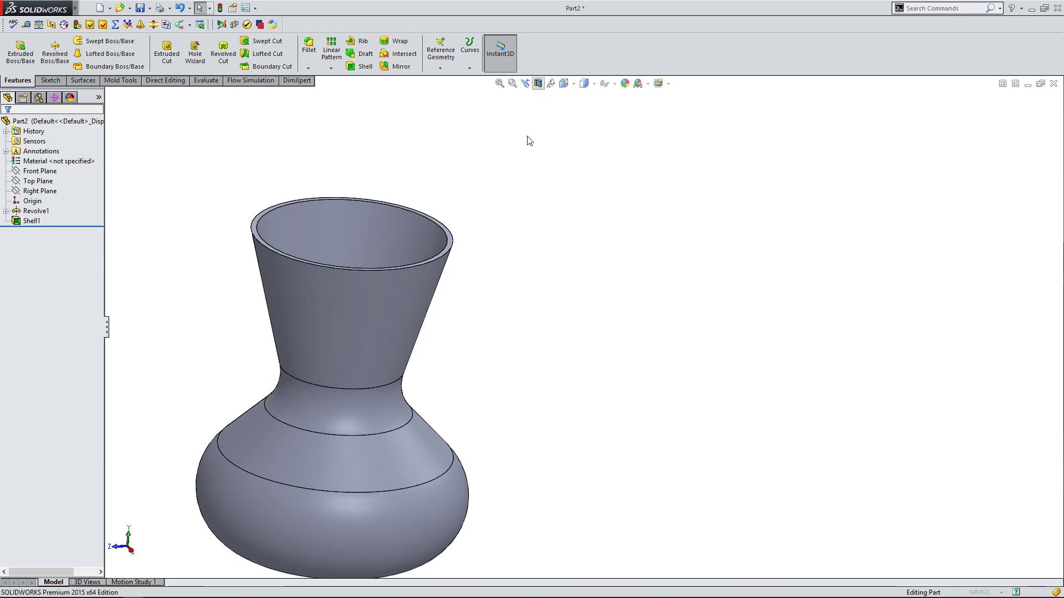
middle_drag(531, 126, 557, 239)
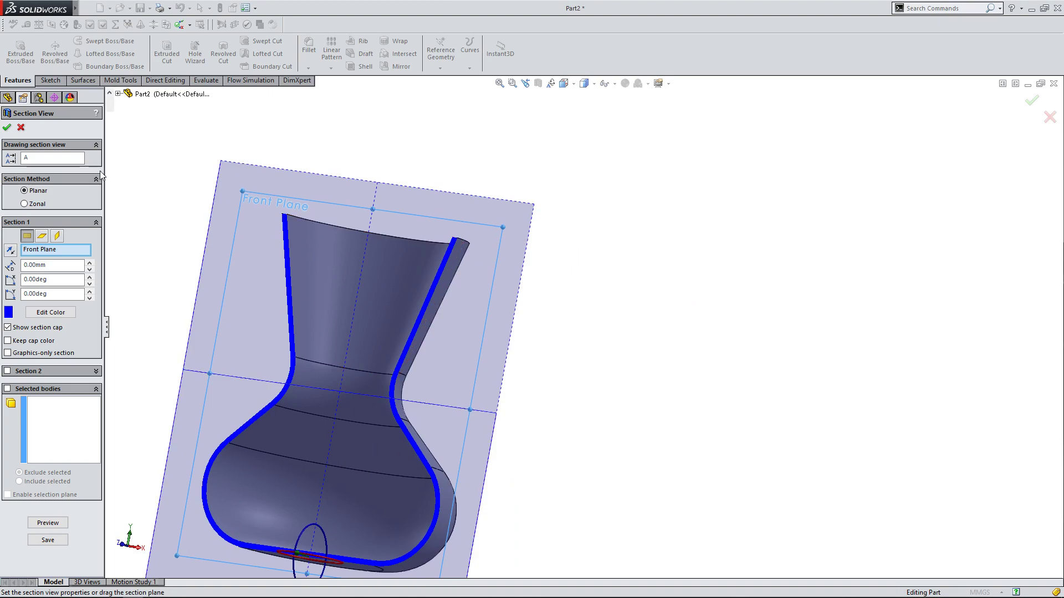
click(7, 128)
Open the revolve's profile sketch for editing.
click(6, 211)
click(48, 220)
click(30, 195)
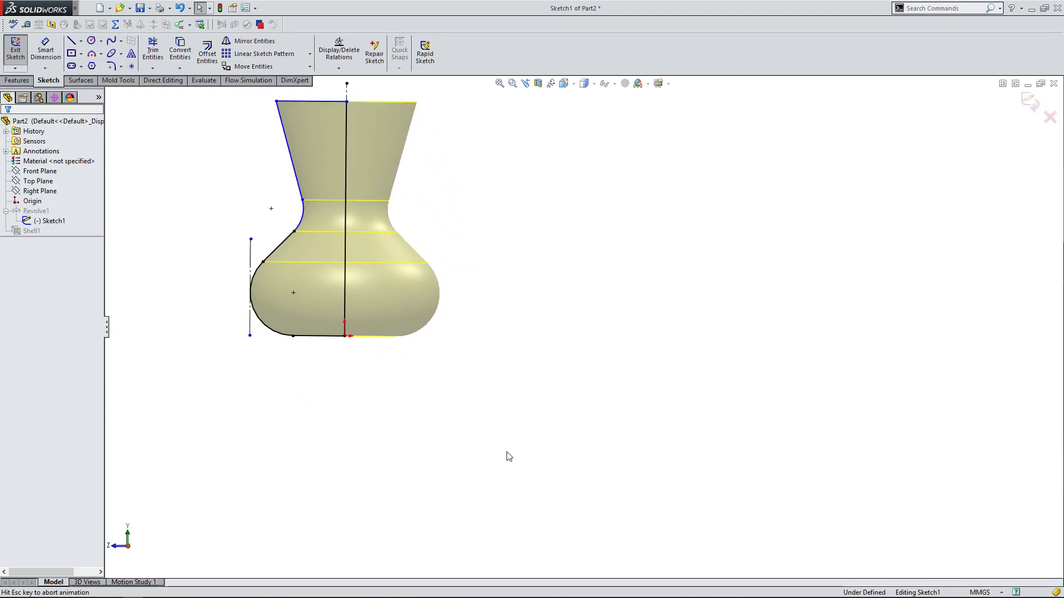
Add a radius dimension to the concave neck arc of the vase profile.
scroll(507, 366, up, 2)
scroll(416, 166, down, 4)
scroll(390, 235, up, 1)
scroll(483, 314, down, 2)
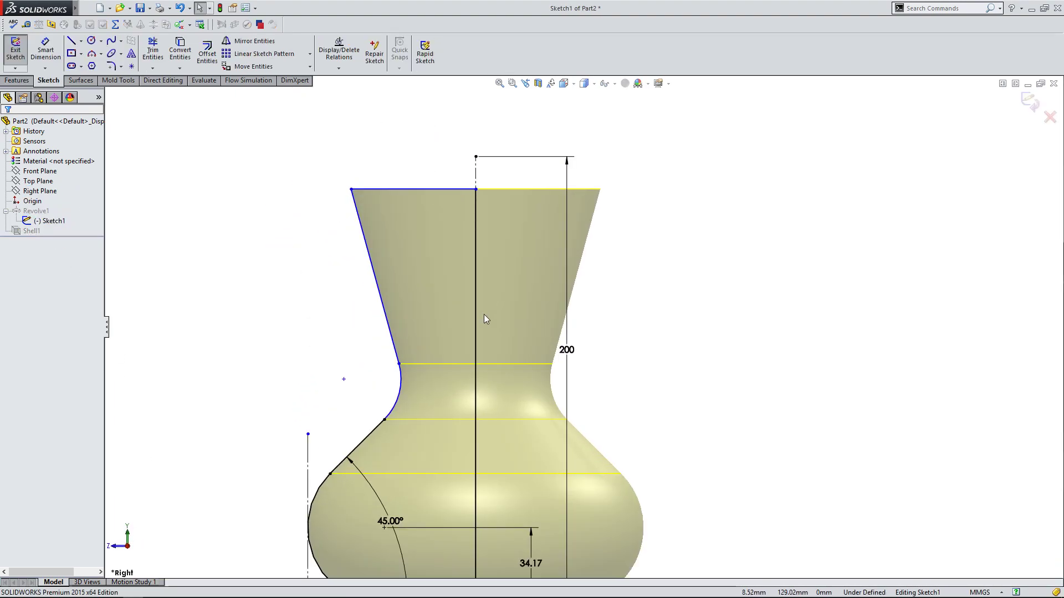
click(45, 49)
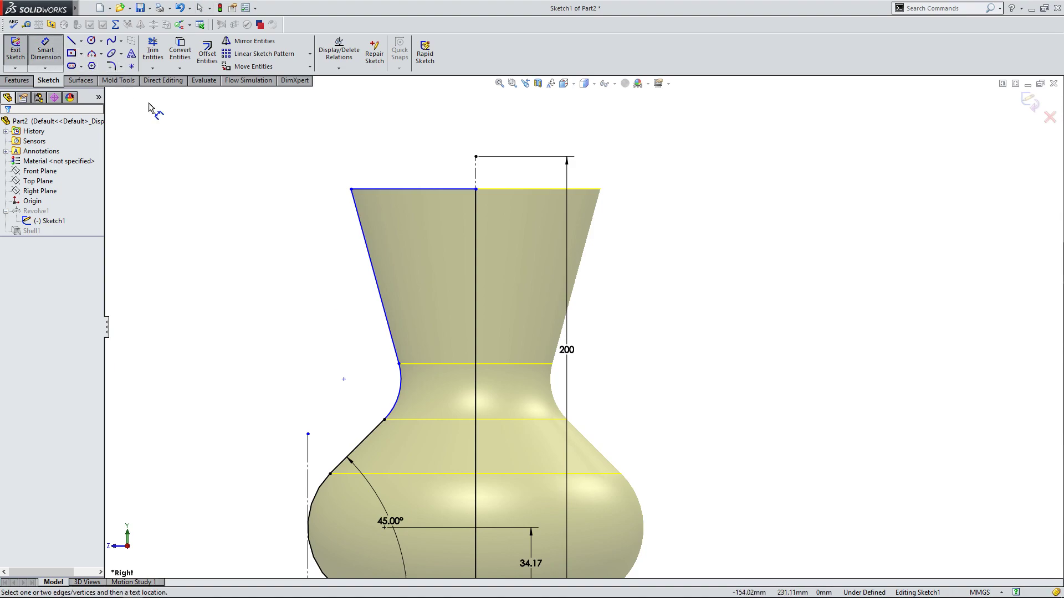
scroll(336, 311, up, 1)
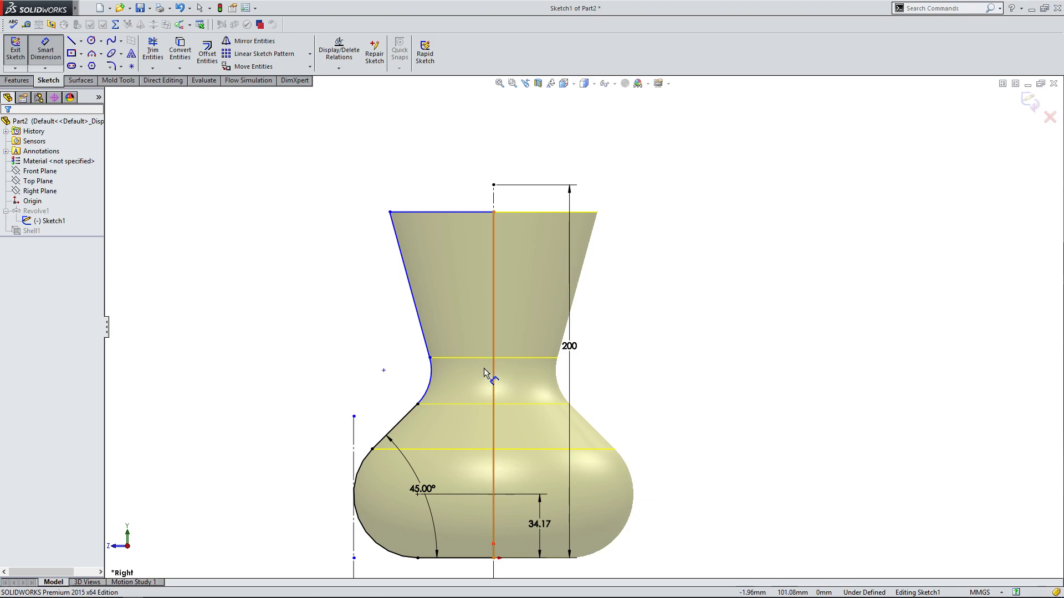
click(430, 384)
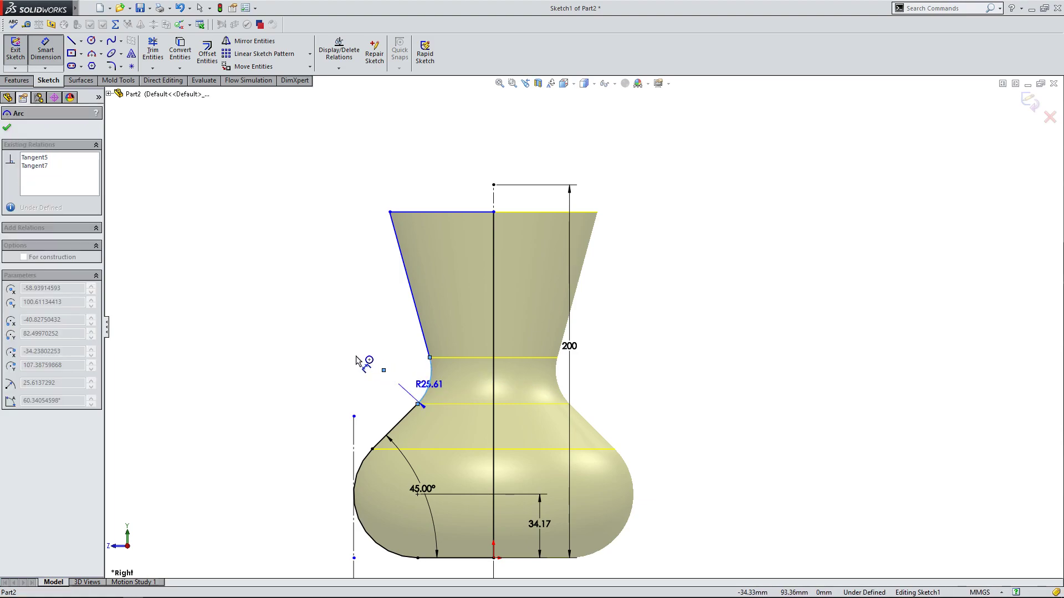
click(310, 363)
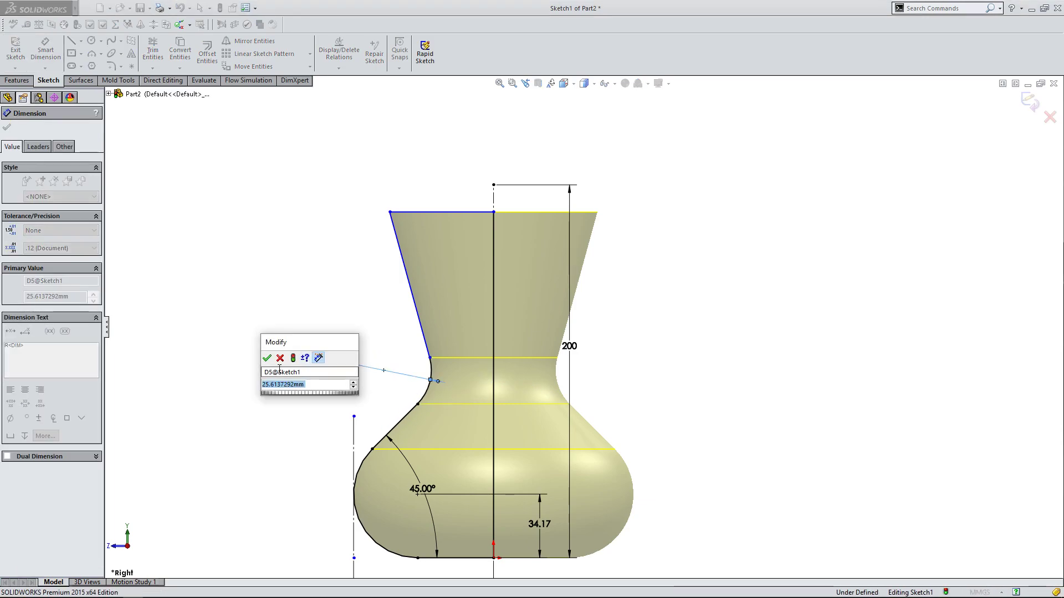
click(267, 359)
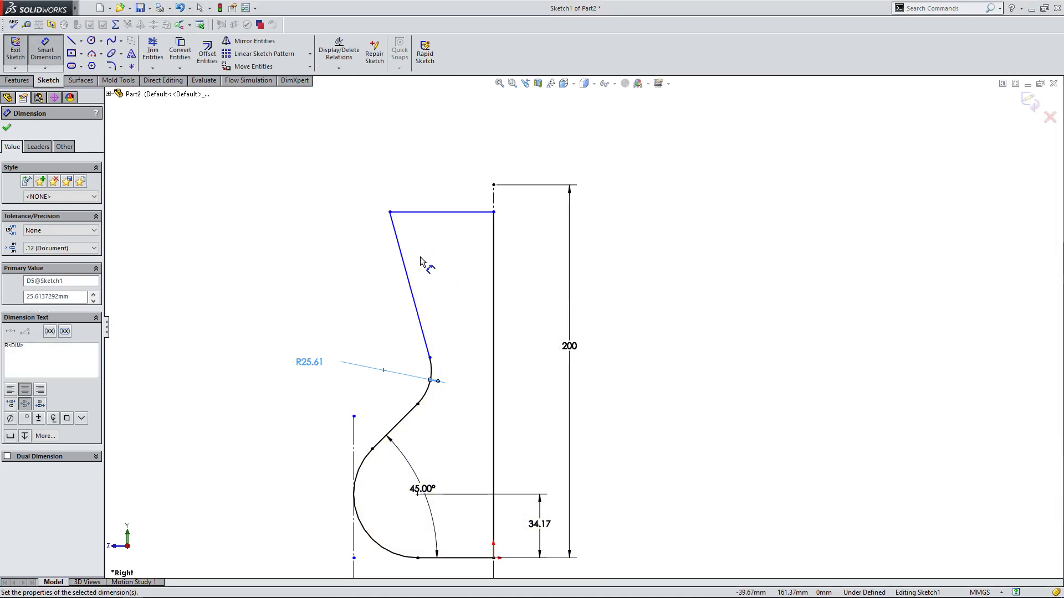
Dimension the vertical distance from the profile's top horizontal line to the origin.
click(432, 213)
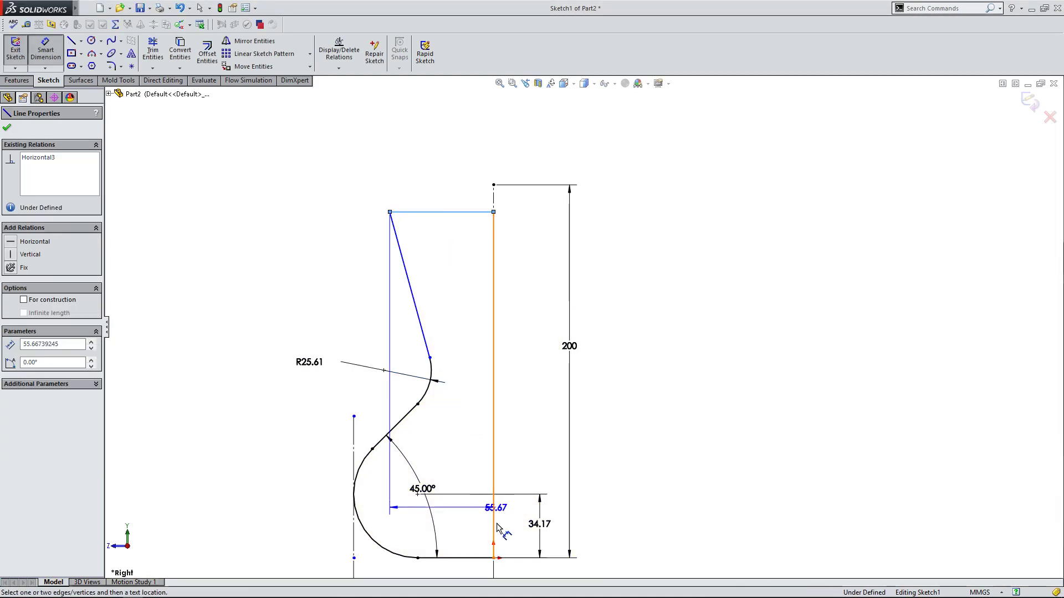
click(494, 558)
click(546, 393)
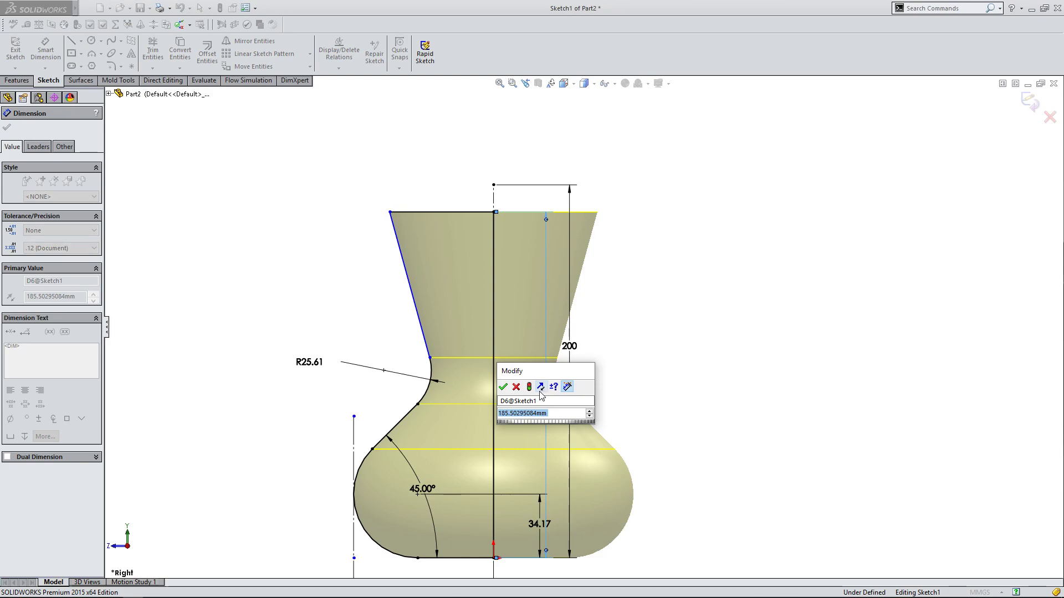
click(503, 387)
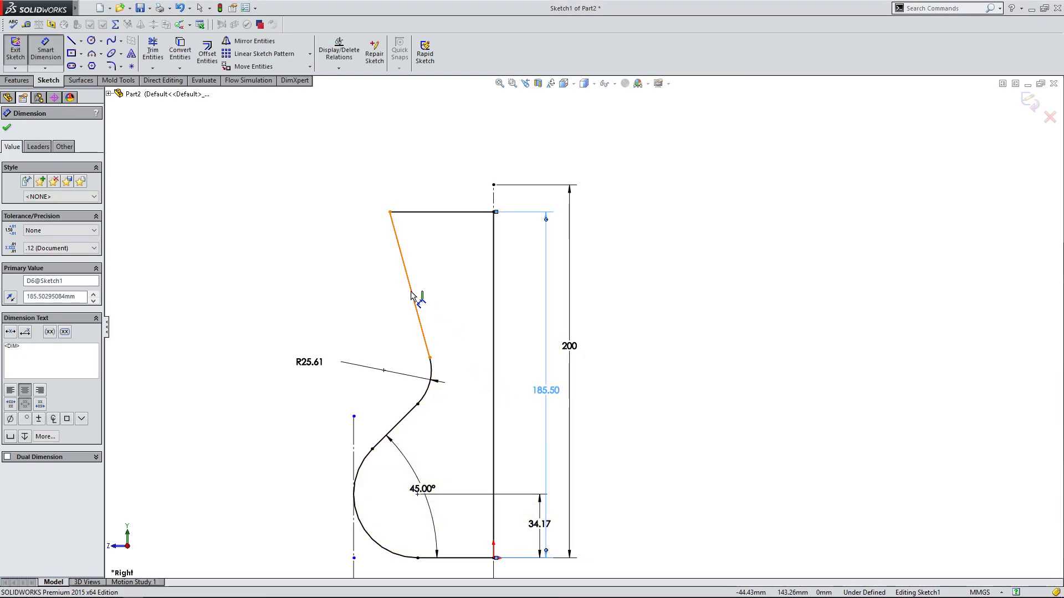
Dimension the angle between the slanted neck line and the vertical axis line, then end dimensioning.
click(418, 296)
click(493, 306)
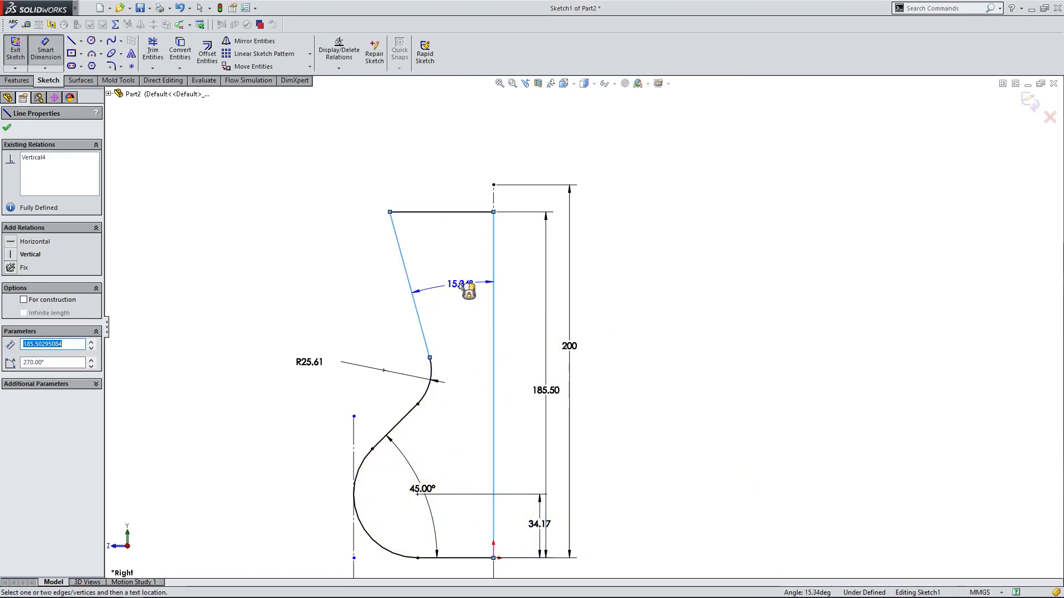
click(457, 282)
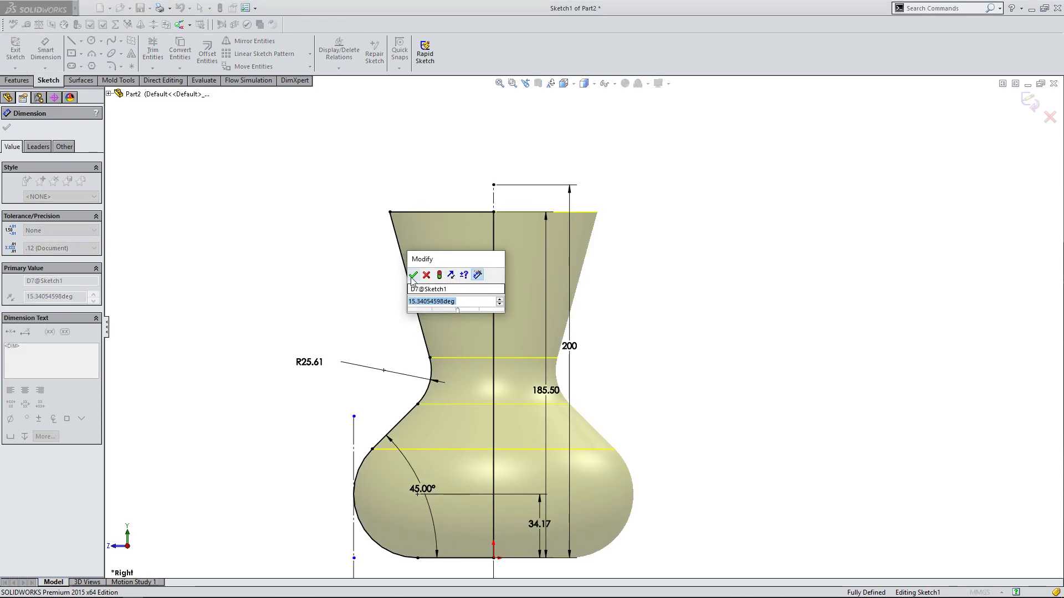
click(412, 277)
scroll(316, 231, up, 3)
scroll(519, 390, down, 1)
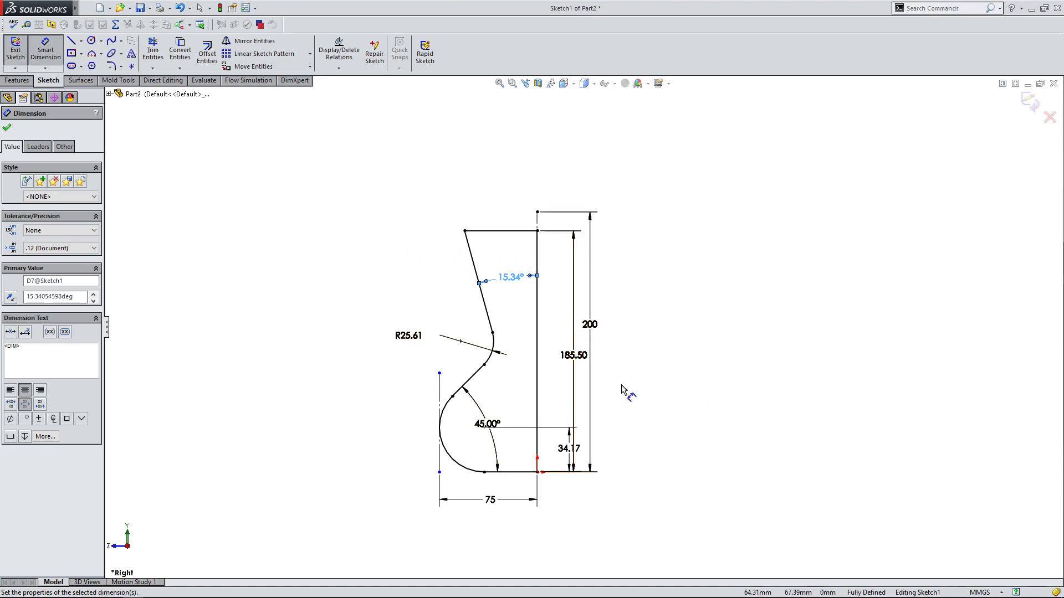
scroll(618, 391, down, 3)
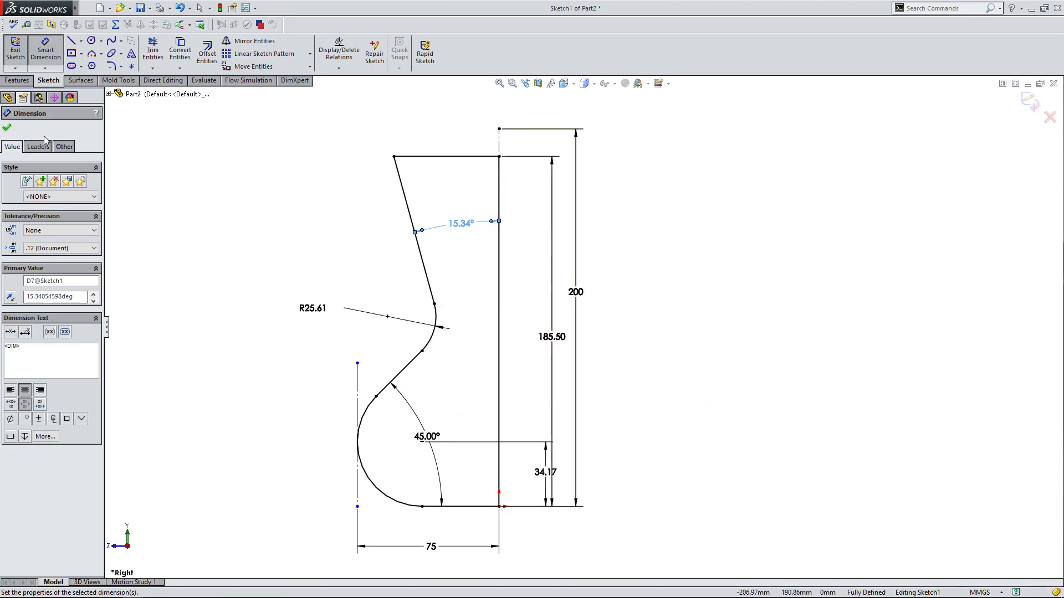
click(9, 129)
drag(459, 159, 393, 134)
click(347, 193)
drag(400, 189, 350, 211)
click(351, 211)
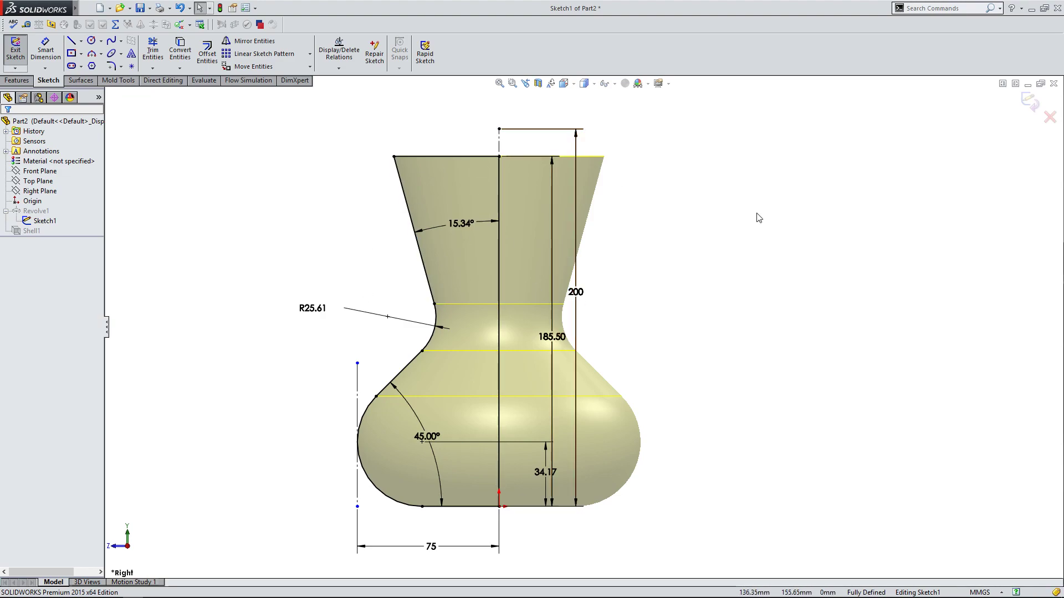
Exit the profile sketch to rebuild the revolved and shelled vase, and view it from above at an angle.
click(1031, 101)
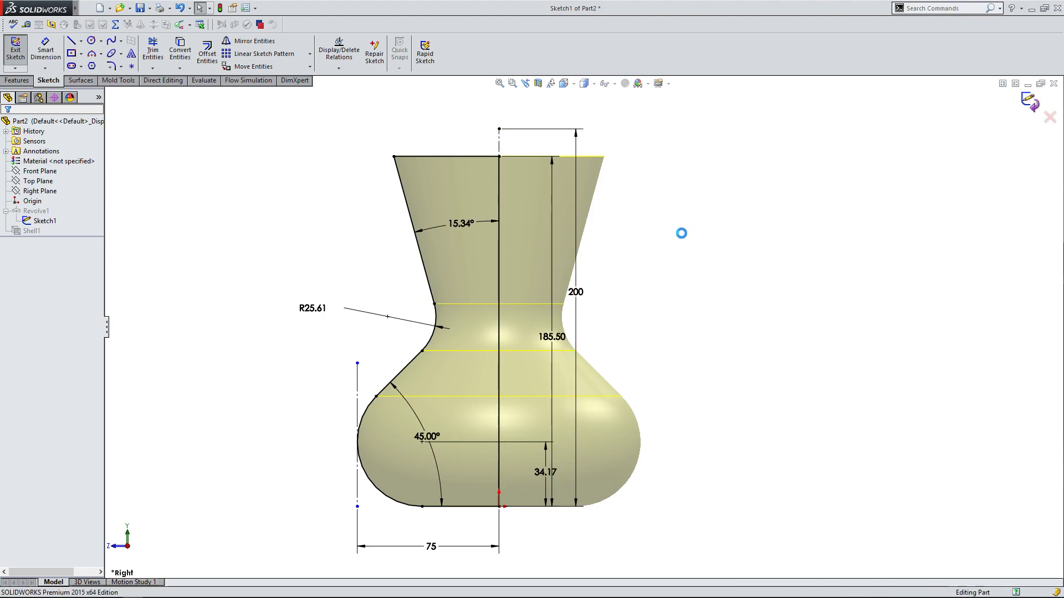
mouse_move(682, 230)
middle_down()
mouse_move(677, 185)
mouse_move(666, 358)
mouse_move(682, 34)
mouse_move(686, 307)
mouse_move(664, 347)
middle_up()
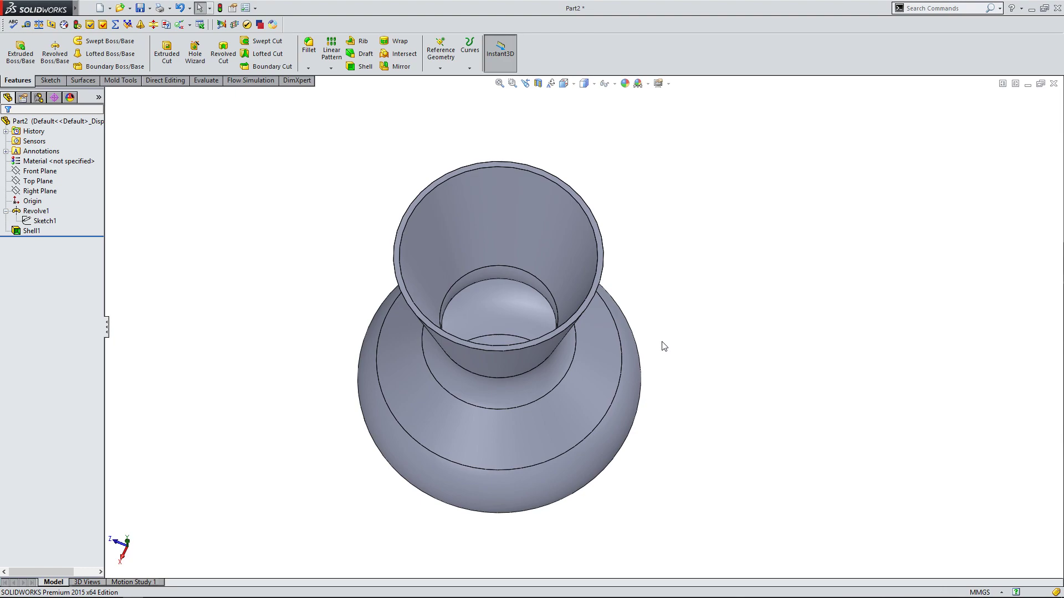